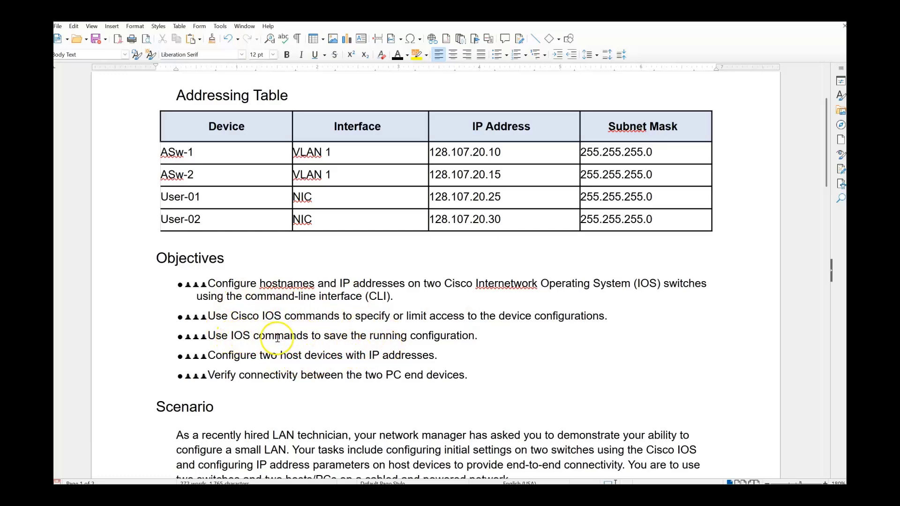
# Review the lab document, then switch over to the Packet Tracer lab.
pyautogui.scroll(-5, 281, 337)
pyautogui.scroll(-3, 279, 338)
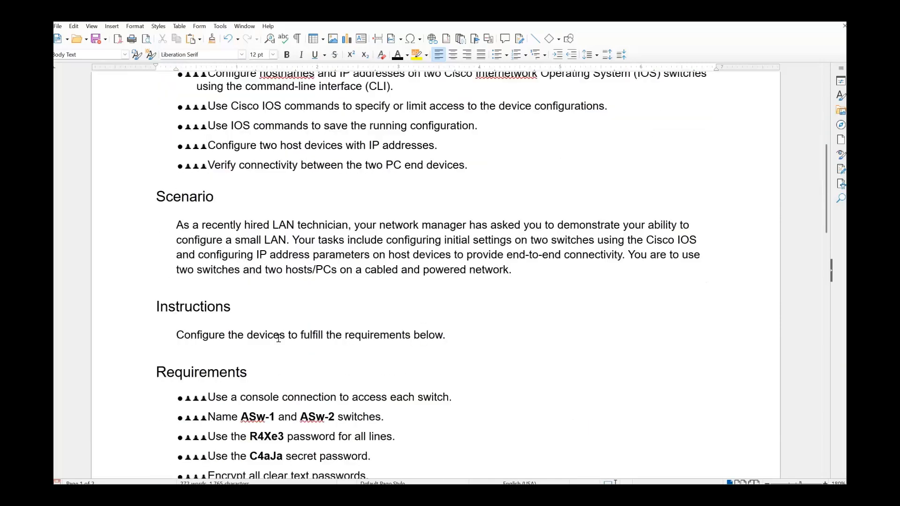
pyautogui.scroll(-5, 283, 319)
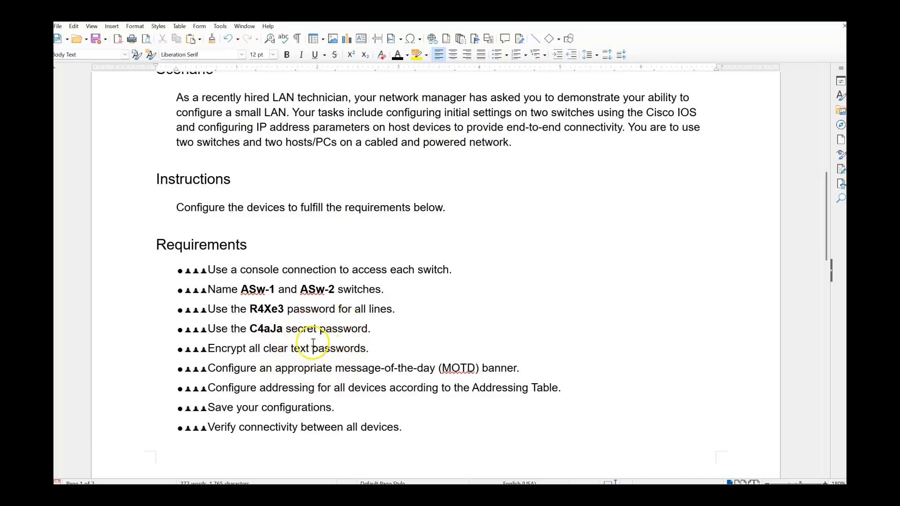
pyautogui.scroll(3, 316, 343)
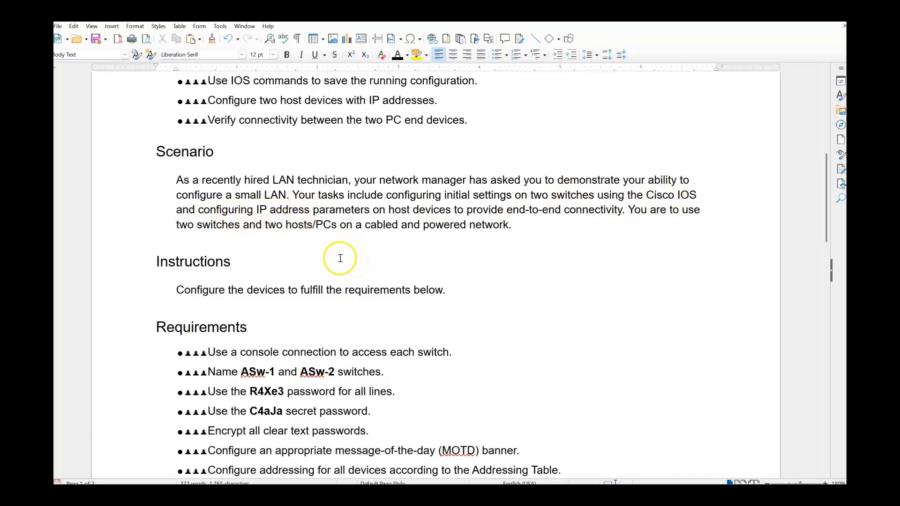
pyautogui.scroll(-3, 340, 258)
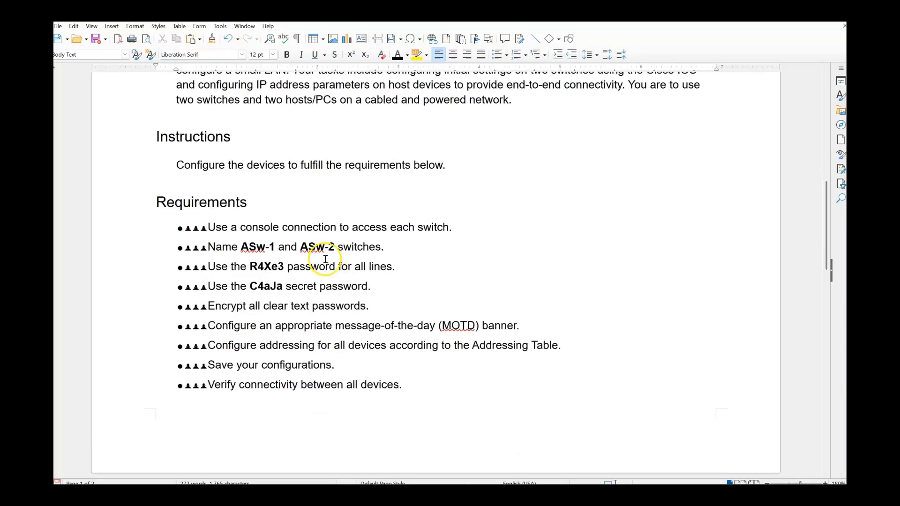
pyautogui.hotkey('alt', 'Tab')
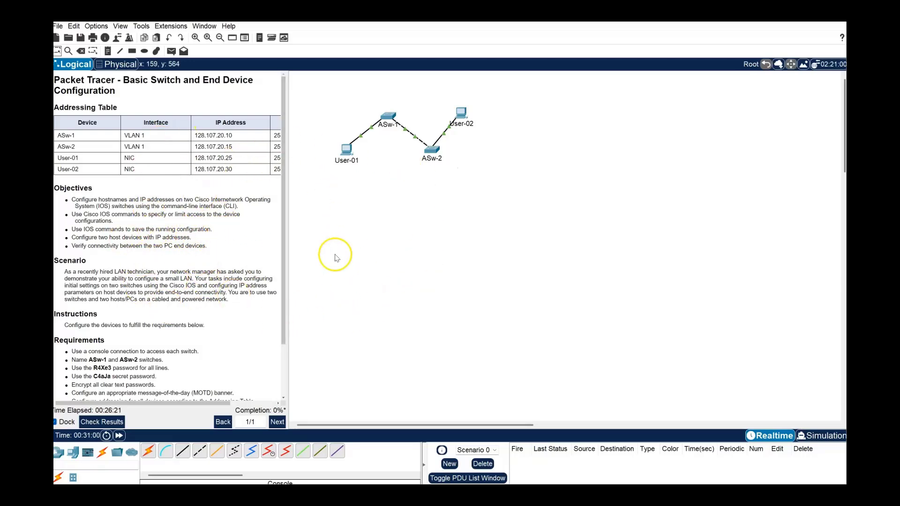
pyautogui.scroll(-3, 147, 235)
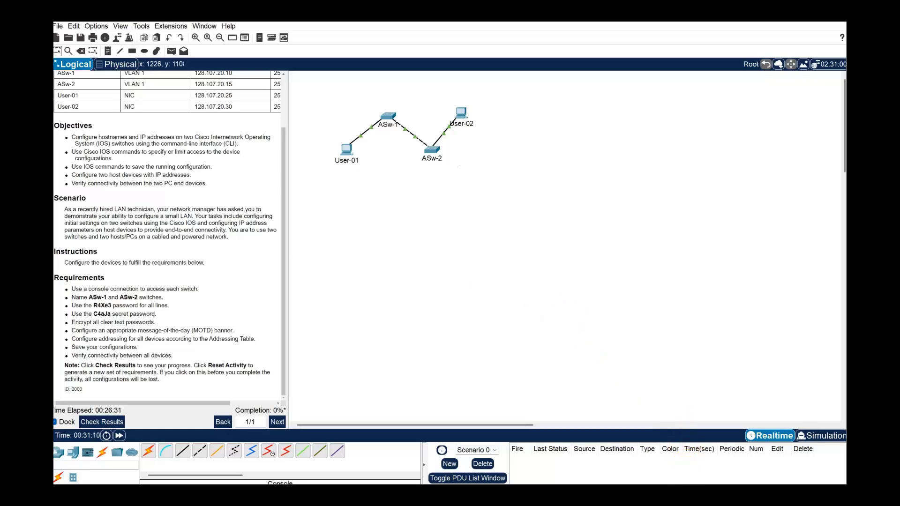
# Briefly return to the Writer lab document, then minimize it to reveal the topology.
pyautogui.click(656, 495)
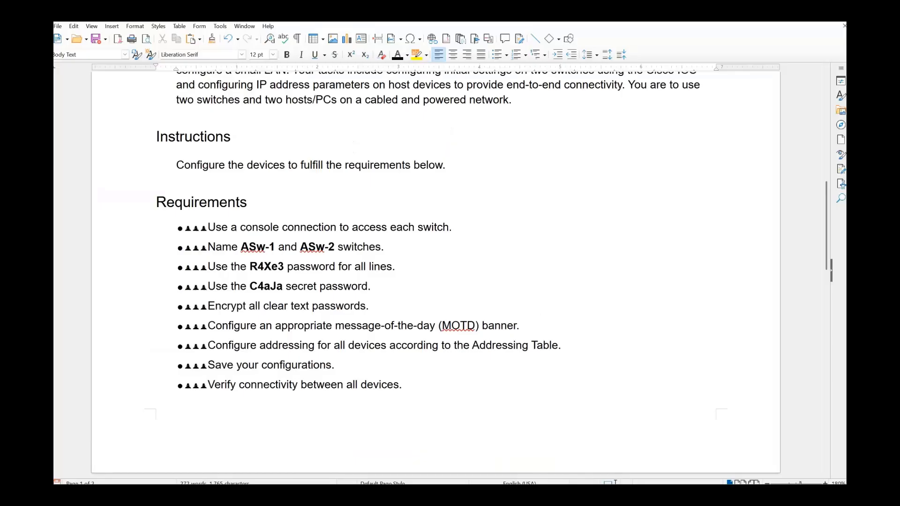
pyautogui.scroll(5, 277, 294)
pyautogui.scroll(3, 278, 290)
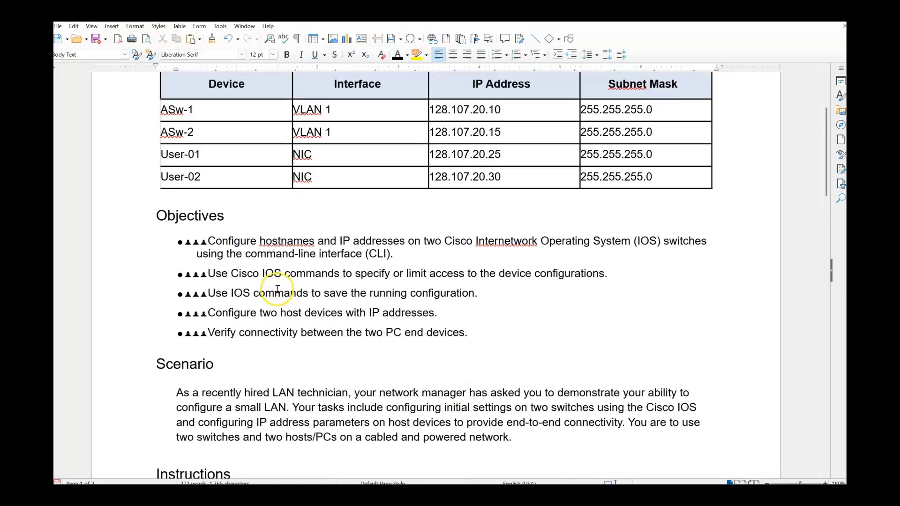
pyautogui.scroll(-5, 278, 289)
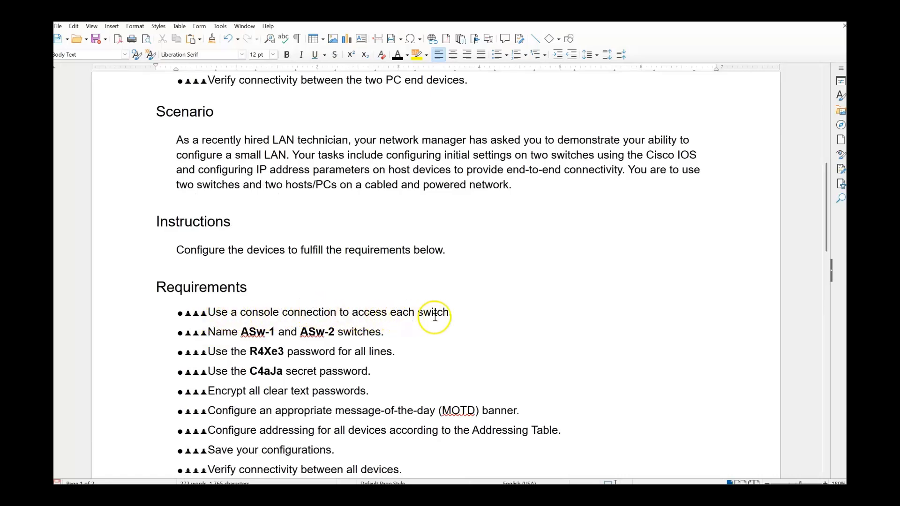
pyautogui.click(638, 495)
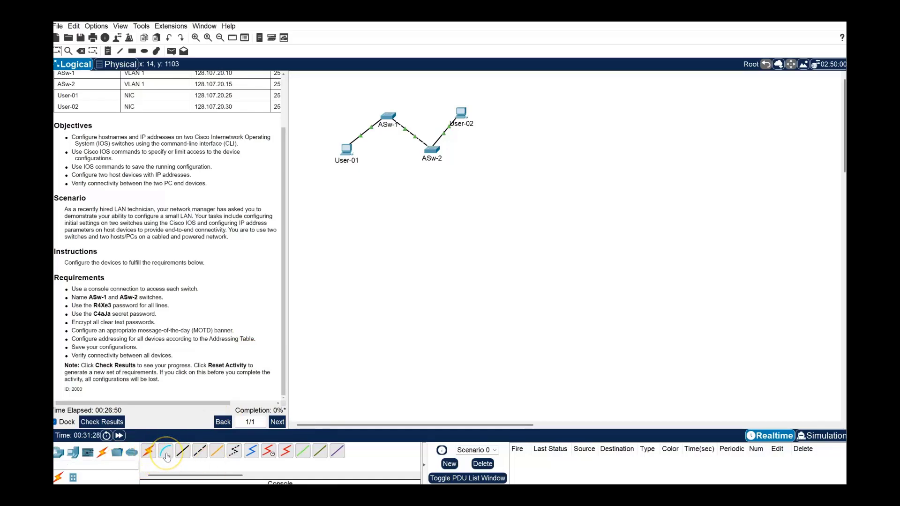
# Connect a console cable from User-01's RS 232 port to ASw-1's Console port.
pyautogui.click(166, 457)
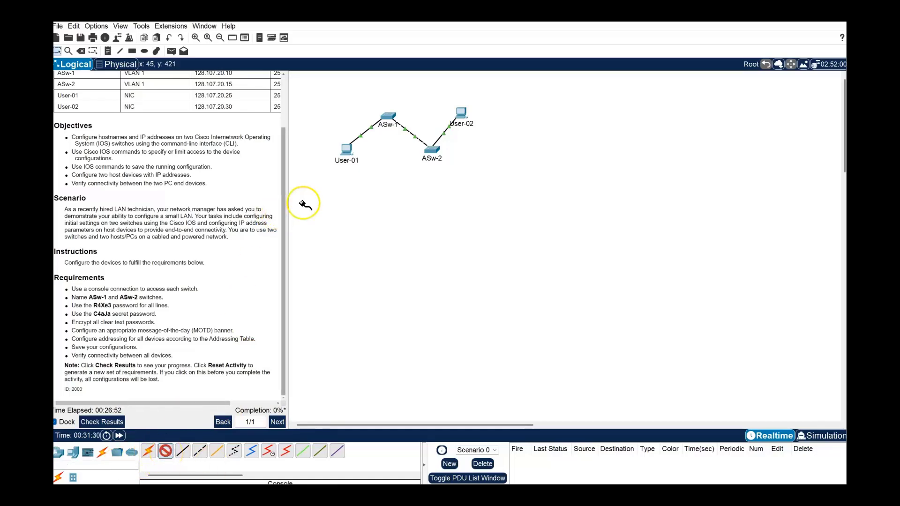
pyautogui.click(347, 155)
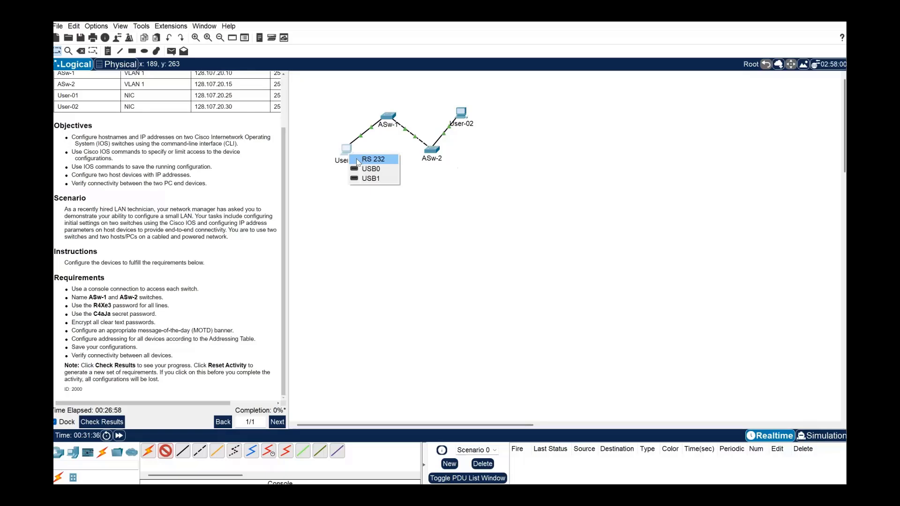
pyautogui.click(357, 160)
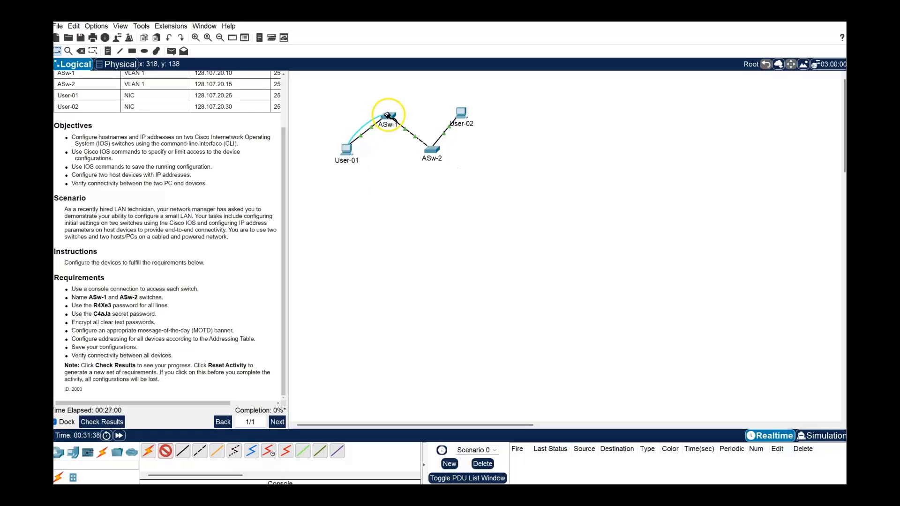
pyautogui.click(388, 115)
pyautogui.click(401, 122)
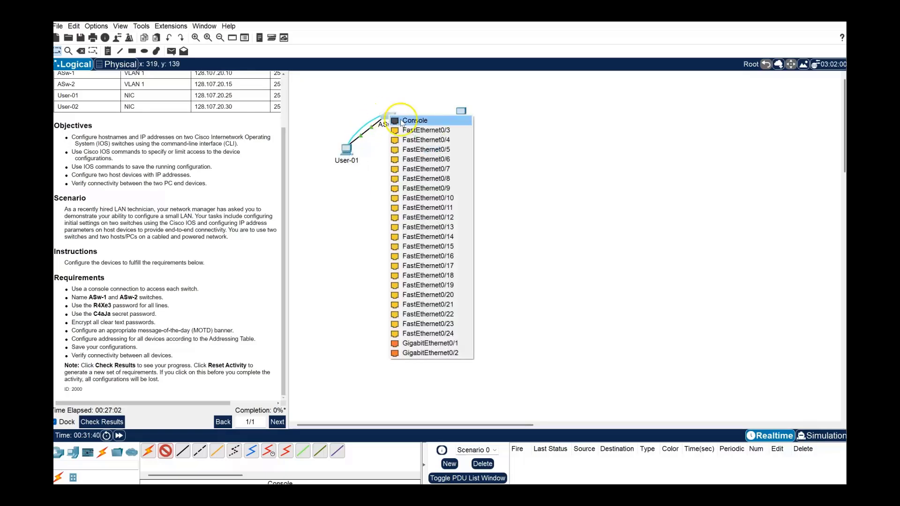
pyautogui.click(401, 121)
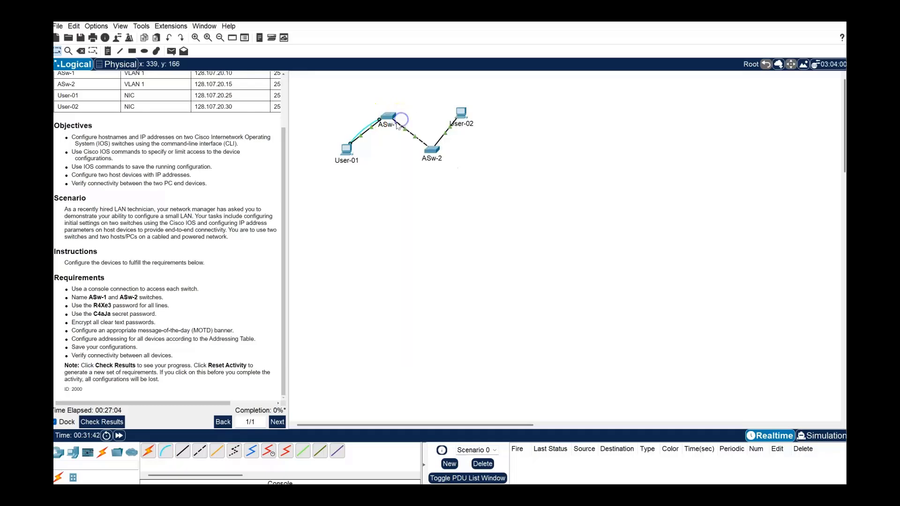
# Connect a second console cable from User-02's RS 232 port to ASw-2's Console port.
pyautogui.click(163, 457)
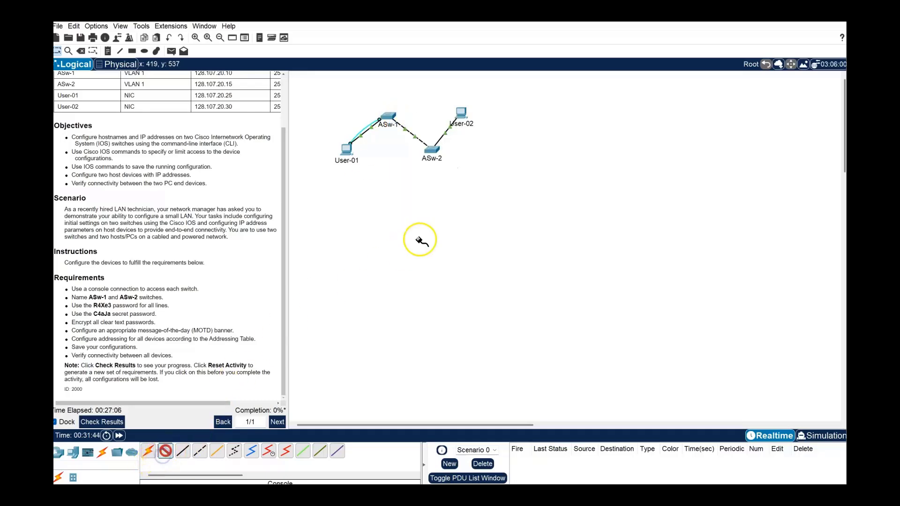
pyautogui.click(466, 125)
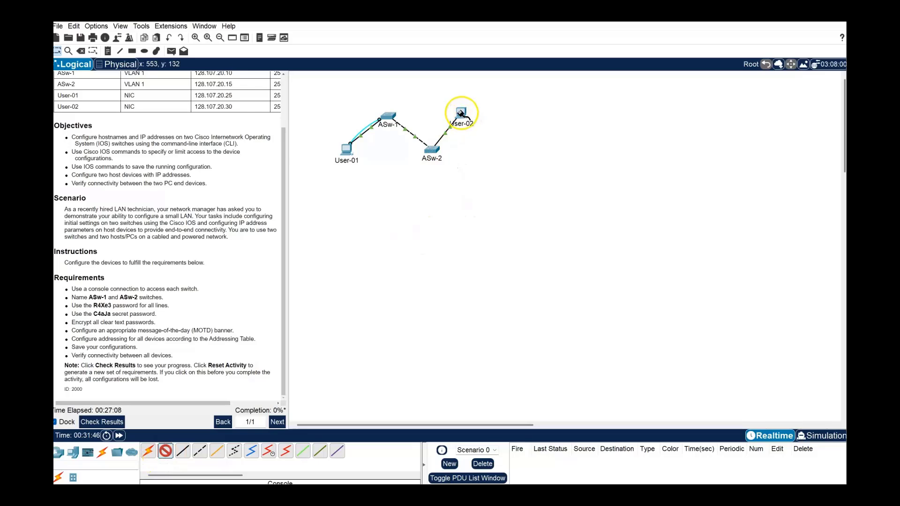
pyautogui.click(478, 116)
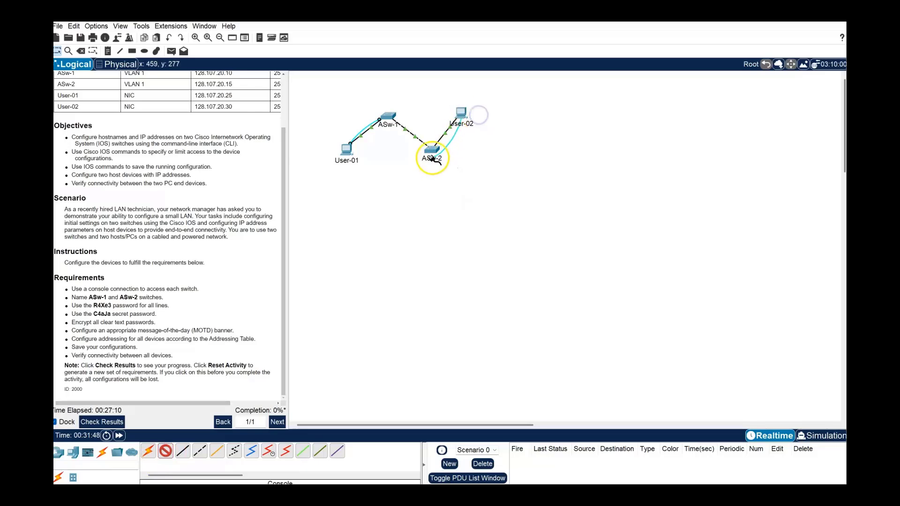
pyautogui.click(430, 151)
pyautogui.click(438, 149)
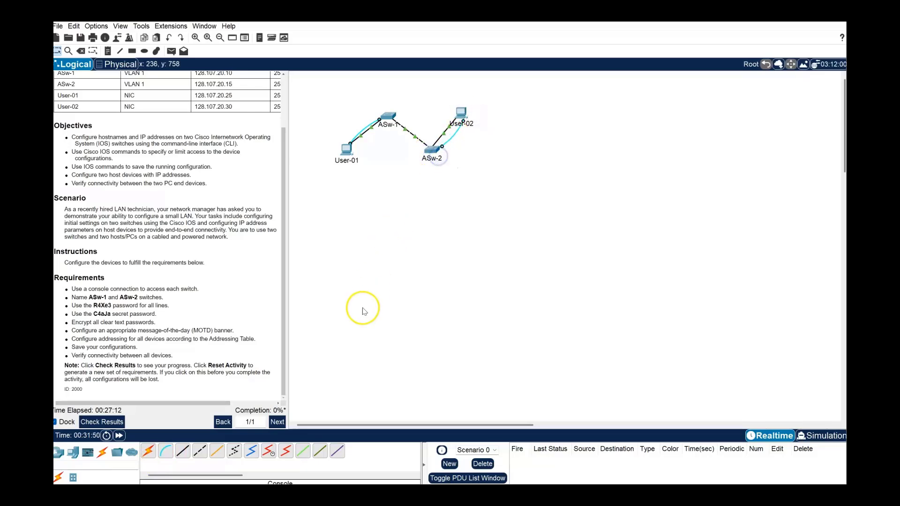
pyautogui.click(350, 152)
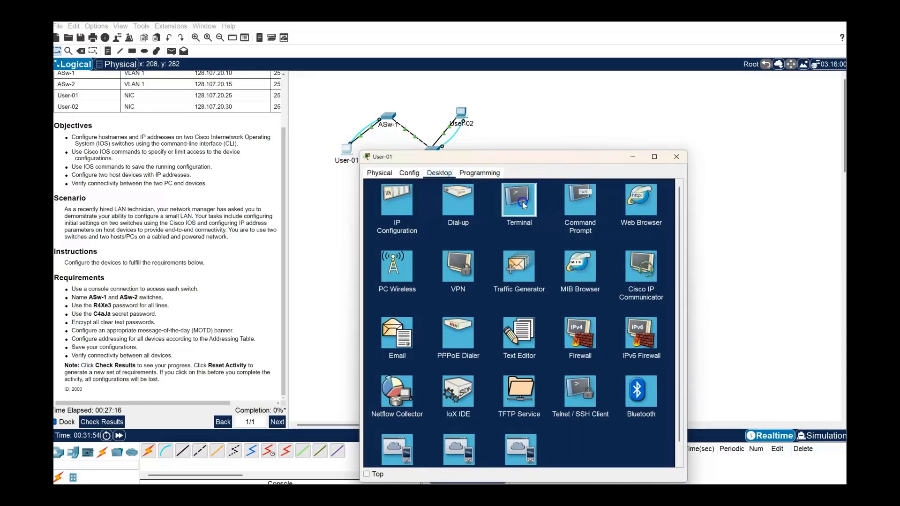
# Open the PC's Terminal with default console settings and wake the switch to Switch>.
pyautogui.click(520, 202)
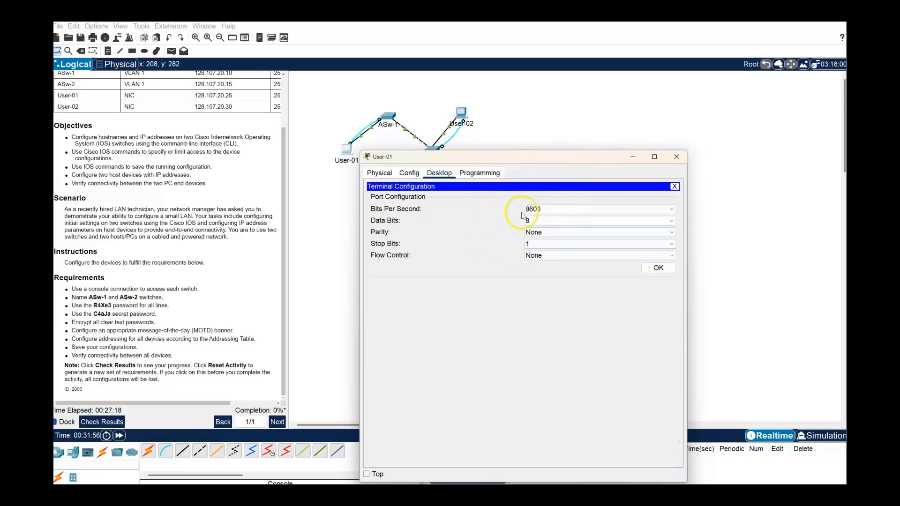
pyautogui.click(653, 271)
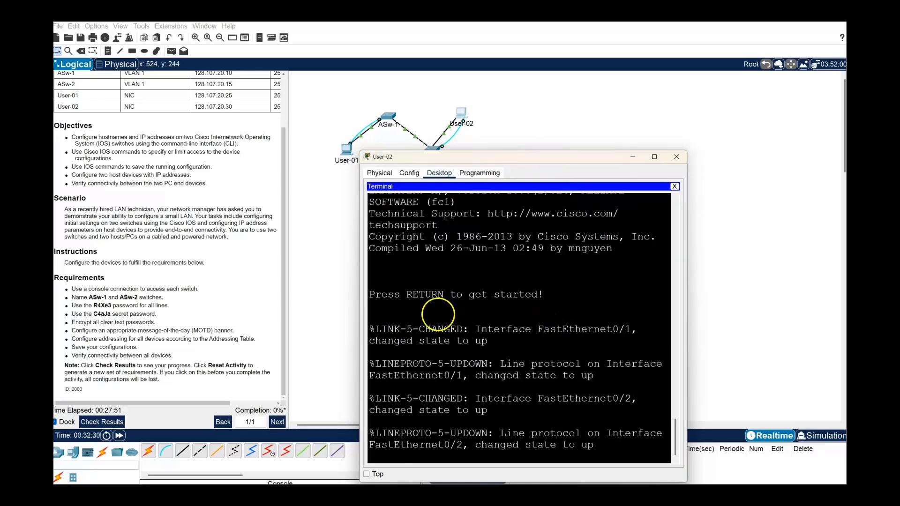
pyautogui.scroll(3, 437, 314)
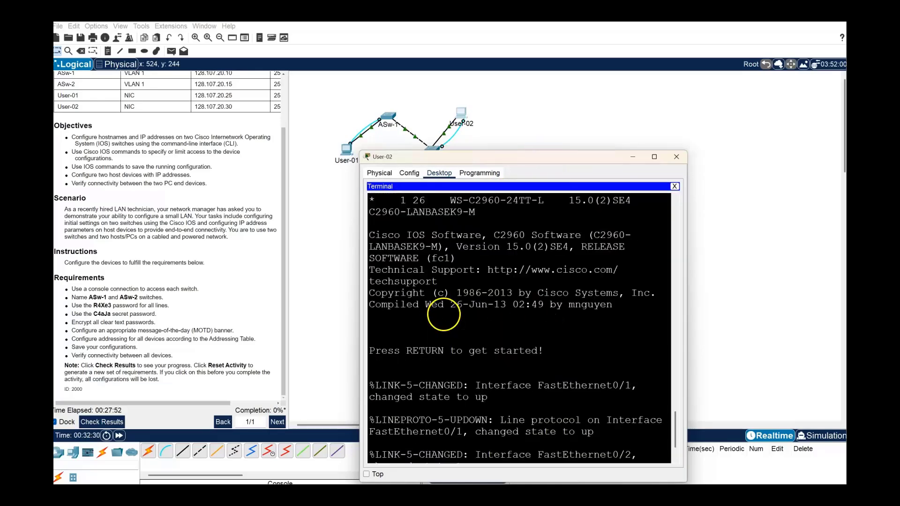
pyautogui.scroll(-3, 429, 302)
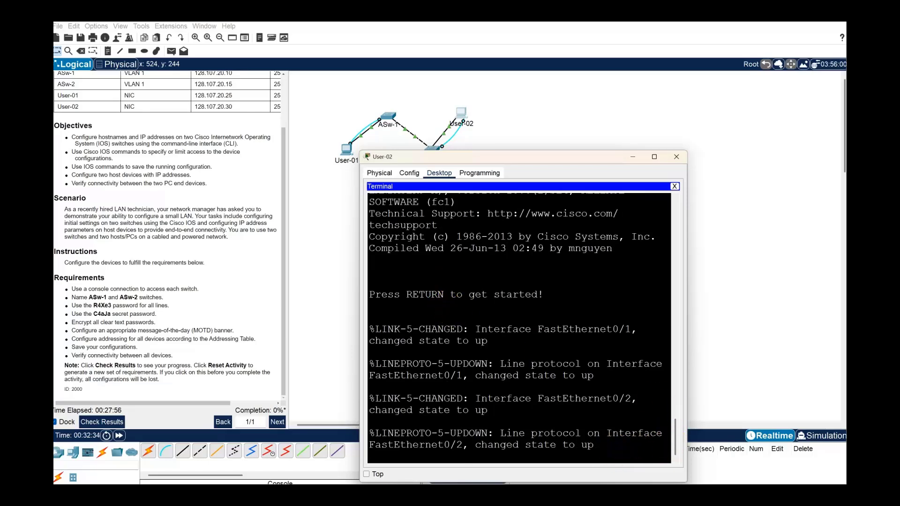
pyautogui.press('Return')
pyautogui.press('Return')
pyautogui.press('Return')
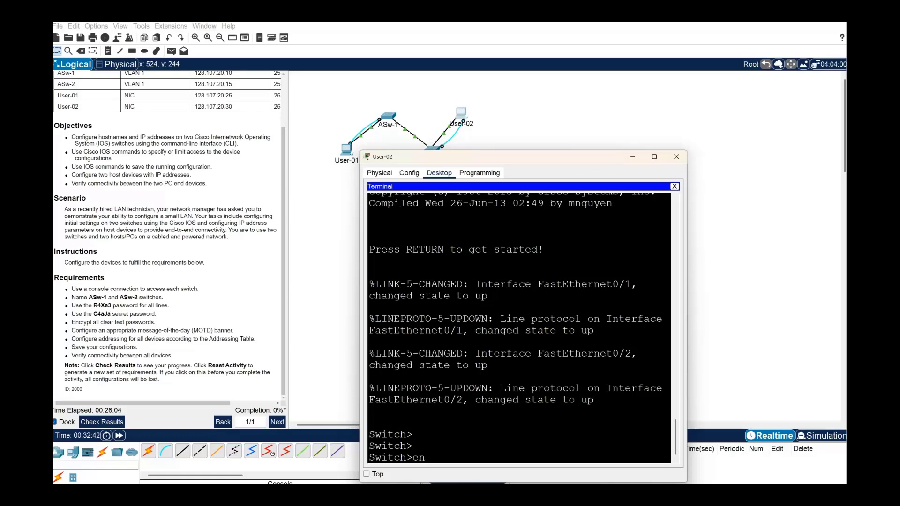
# Enter enable and configuration mode, set hostname ASw-2, then exit.
pyautogui.write('en')
pyautogui.press('Return')
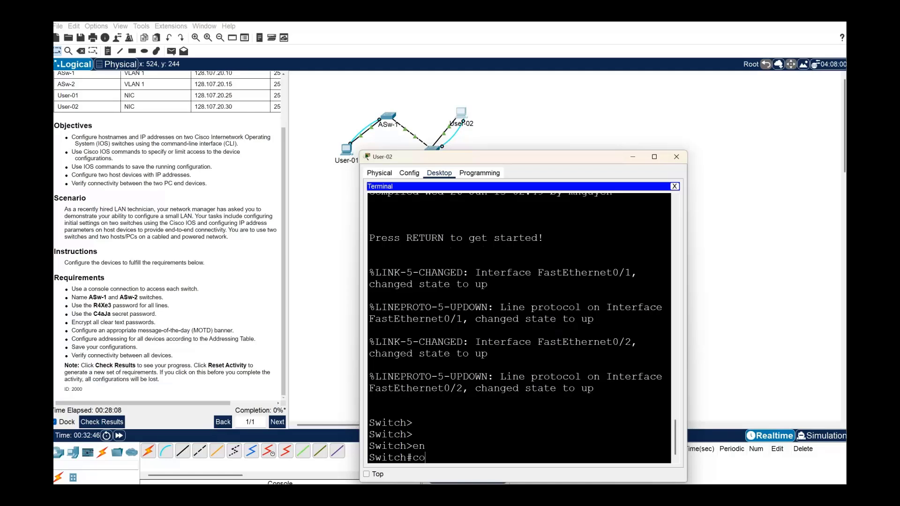
pyautogui.press('Return')
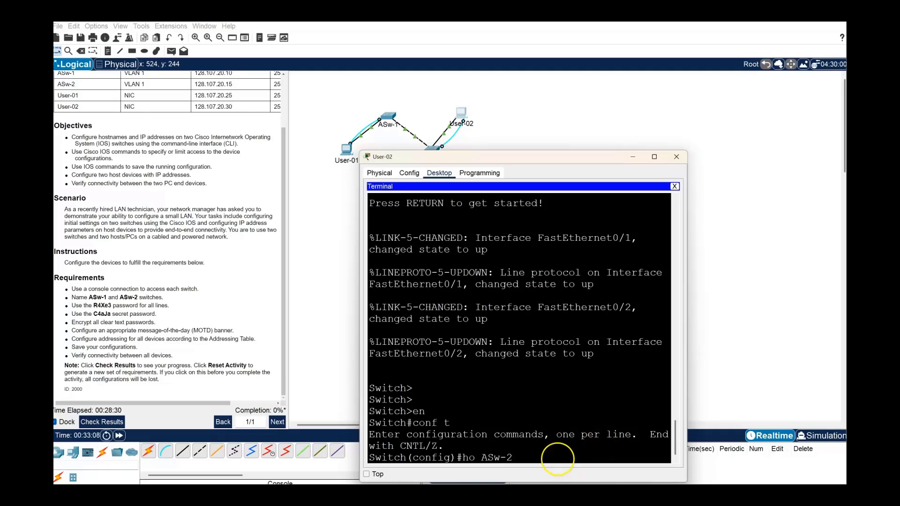
pyautogui.press('Return')
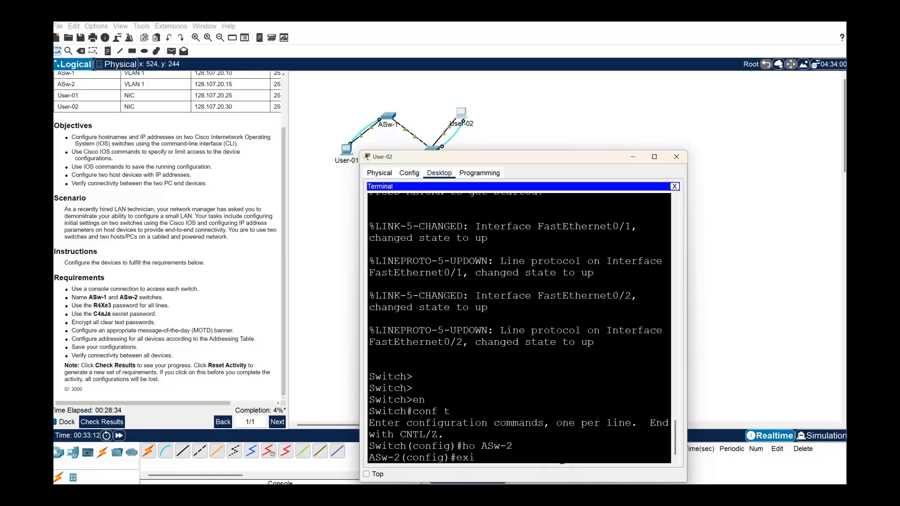
pyautogui.write('exit')
pyautogui.press('Return')
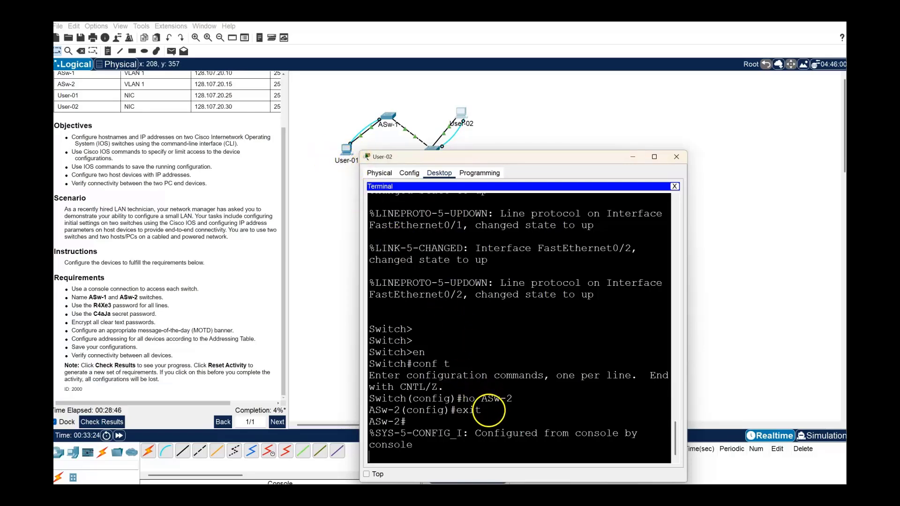
# Copy the 'ho ASw-2' and 'exit' command lines from the terminal.
pyautogui.moveTo(486, 412); pyautogui.dragTo(435, 404)
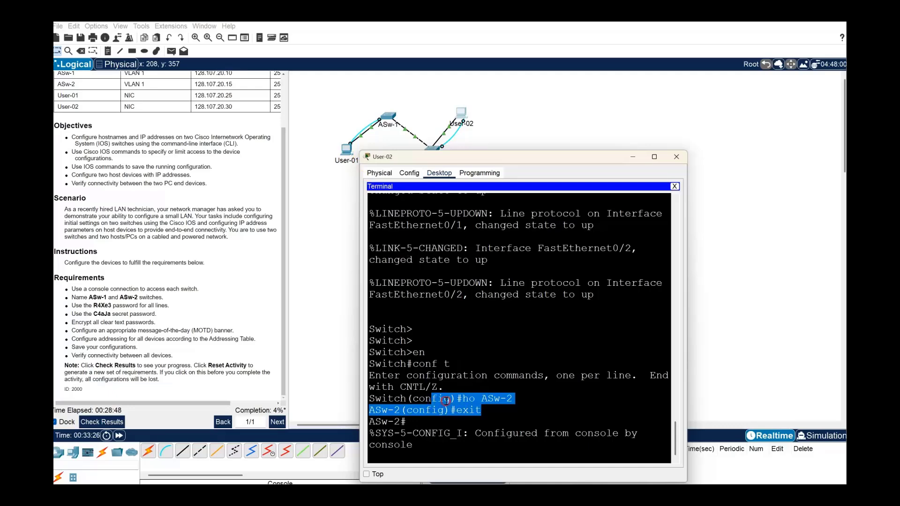
pyautogui.rightClick(446, 401)
pyautogui.click(465, 407)
# Paste the copied hostname commands into the Writer notes below ID: 2000.
pyautogui.click(639, 495)
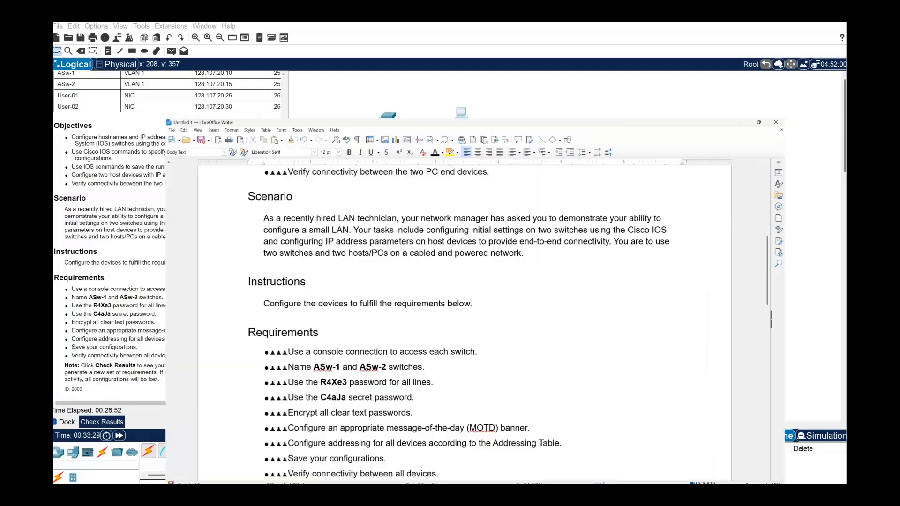
pyautogui.scroll(-5, 265, 297)
pyautogui.scroll(-5, 247, 297)
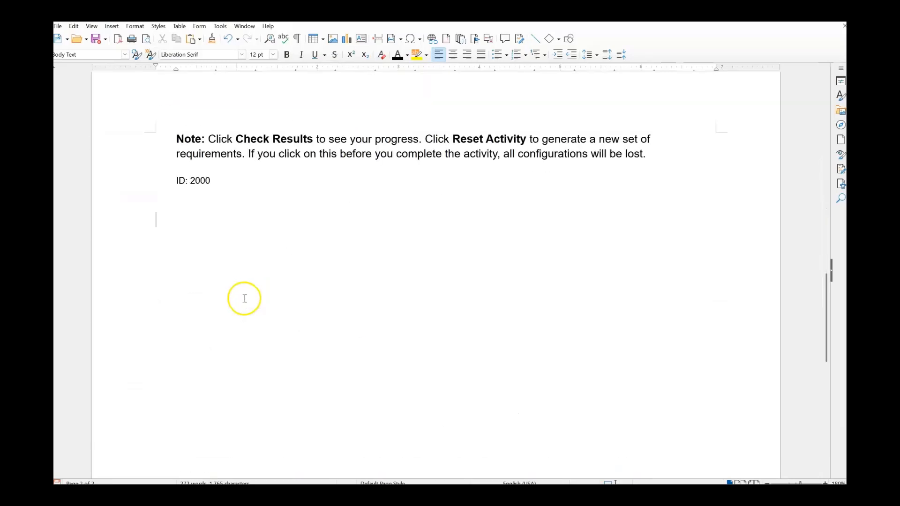
pyautogui.rightClick(171, 231)
pyautogui.click(193, 256)
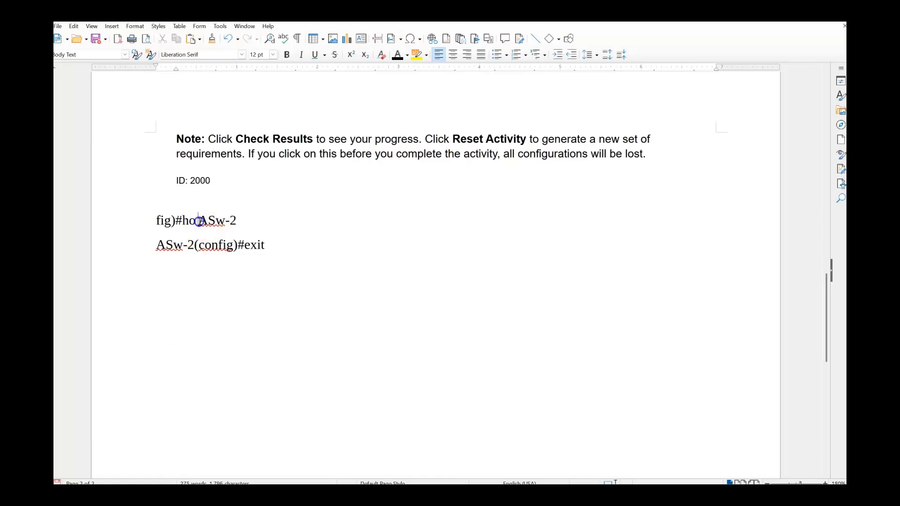
pyautogui.moveTo(198, 220); pyautogui.dragTo(152, 220)
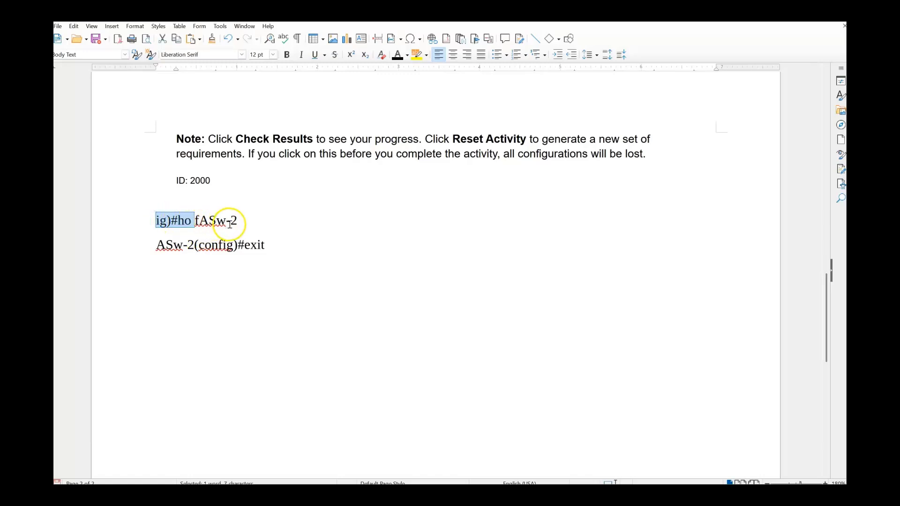
pyautogui.moveTo(267, 248); pyautogui.dragTo(151, 222)
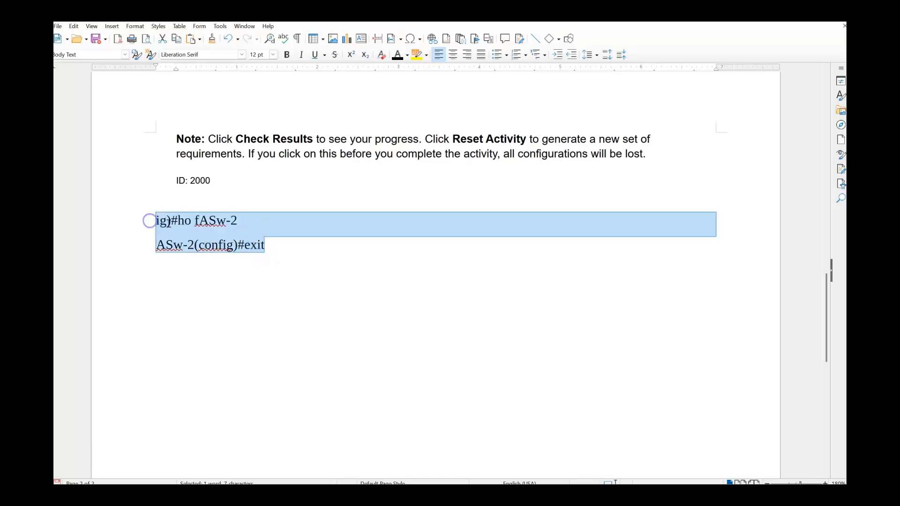
pyautogui.rightClick(168, 224)
pyautogui.click(186, 245)
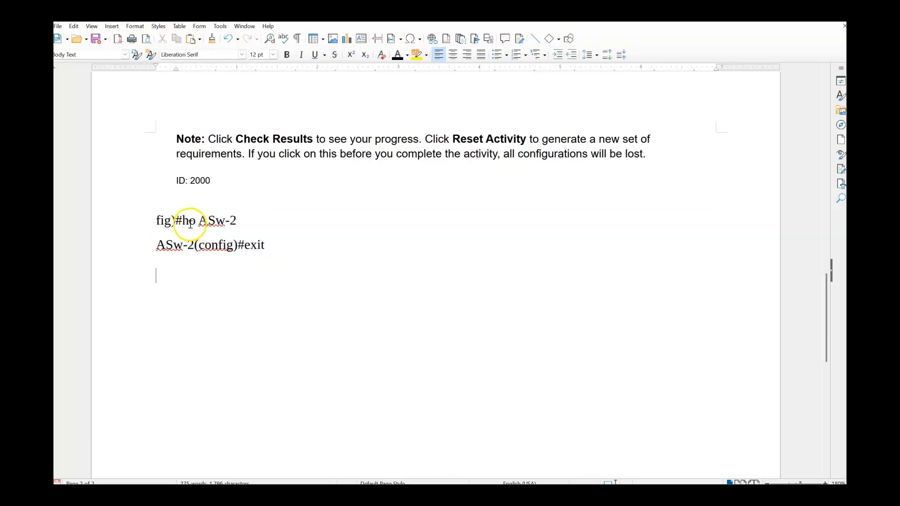
# Delete the switch prompt prefixes, leaving plain 'ho ASw-2' and 'exit' lines.
pyautogui.moveTo(182, 222); pyautogui.dragTo(157, 221)
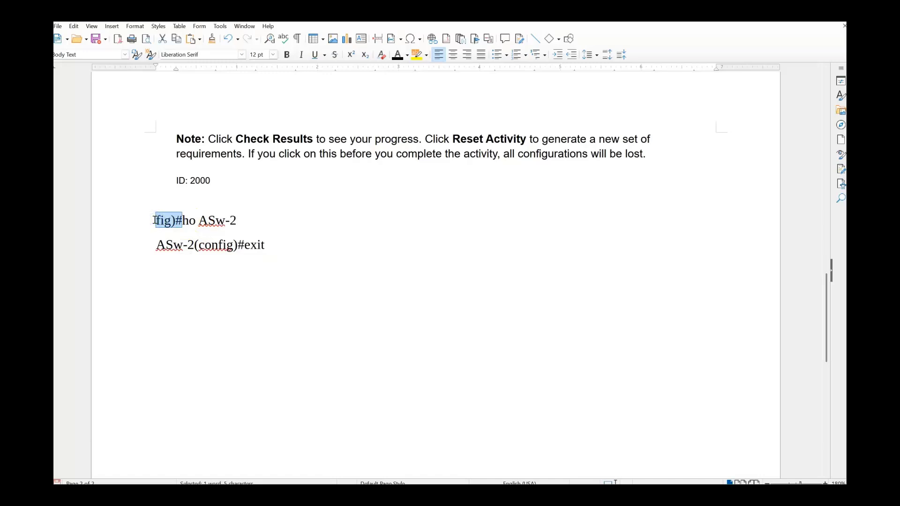
pyautogui.press('Delete')
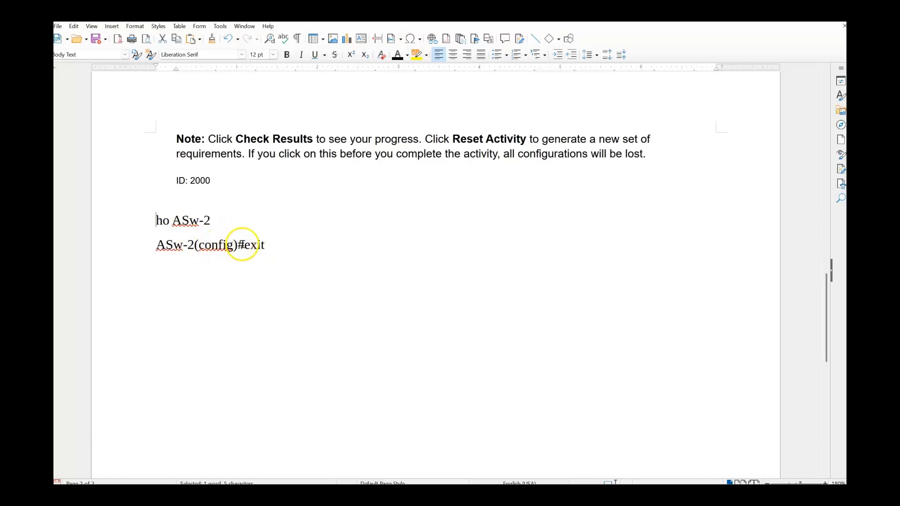
pyautogui.moveTo(242, 244); pyautogui.dragTo(140, 244)
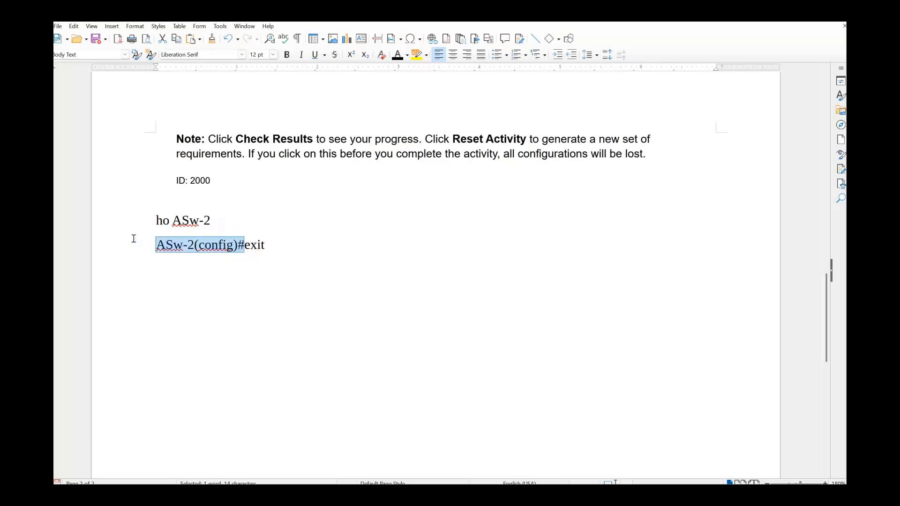
pyautogui.press('Delete')
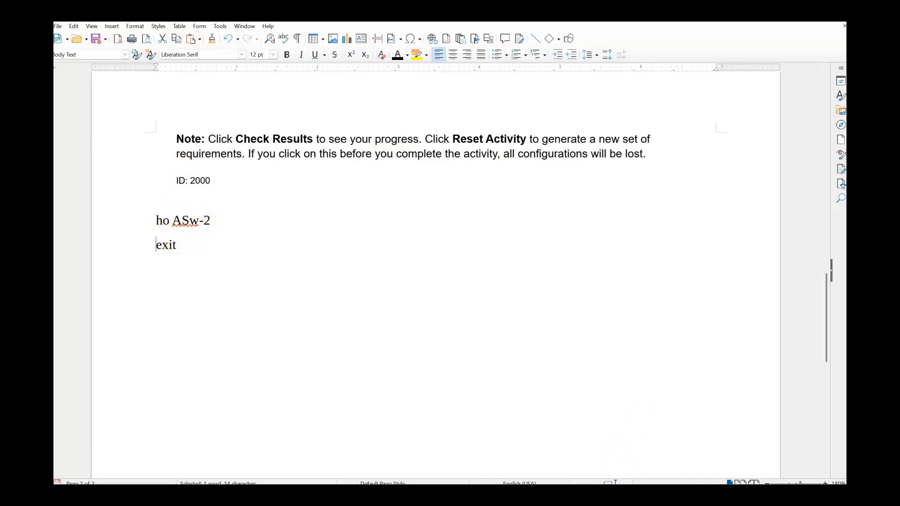
pyautogui.moveTo(636, 495)
pyautogui.moveTo(678, 496)
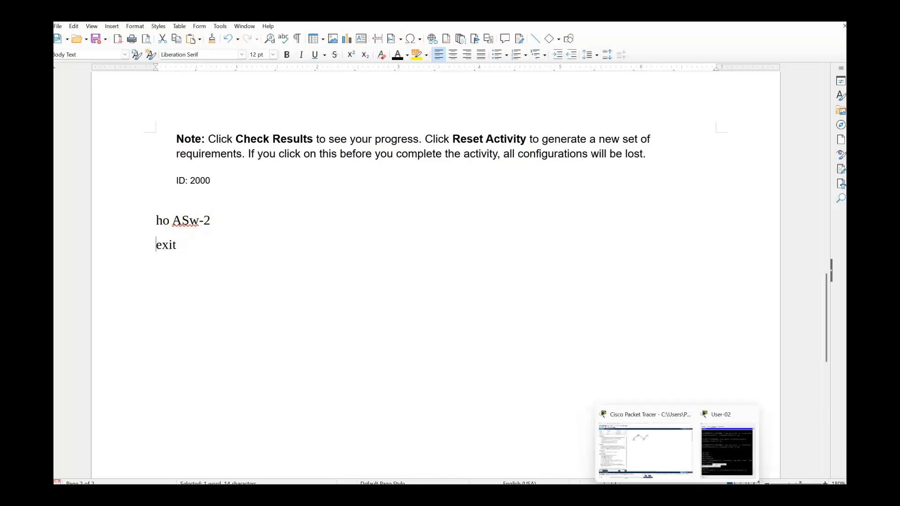
# Bring the User-02 terminal forward beside the requirements and get a fresh ASw-2# prompt.
pyautogui.click(715, 460)
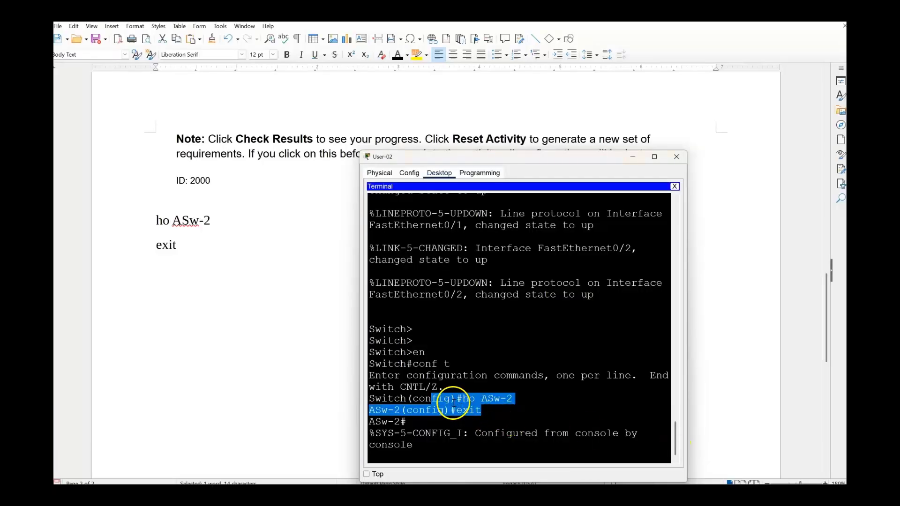
pyautogui.scroll(8, 243, 336)
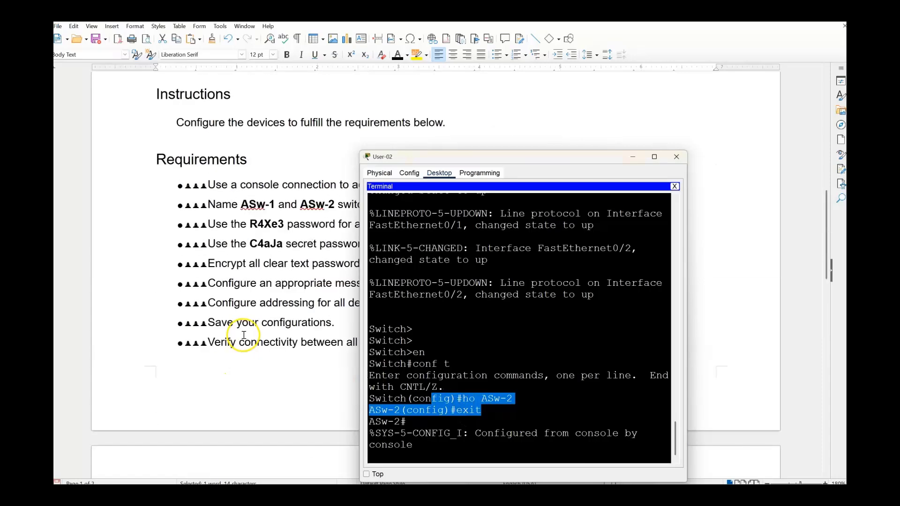
pyautogui.scroll(-2, 243, 333)
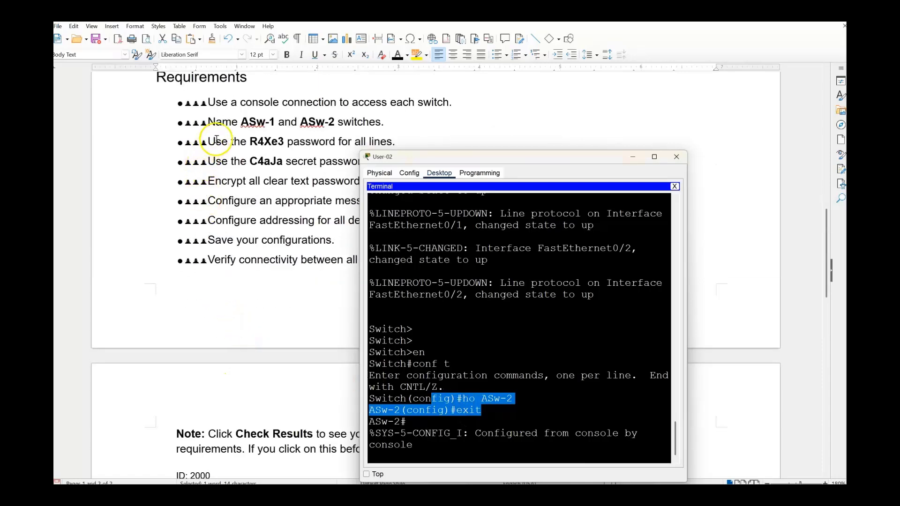
pyautogui.moveTo(466, 158); pyautogui.dragTo(512, 159)
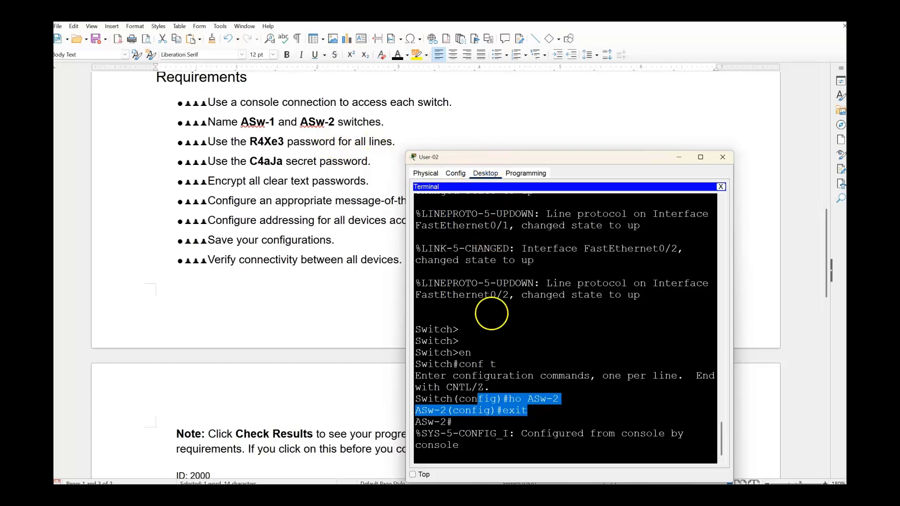
pyautogui.click(473, 441)
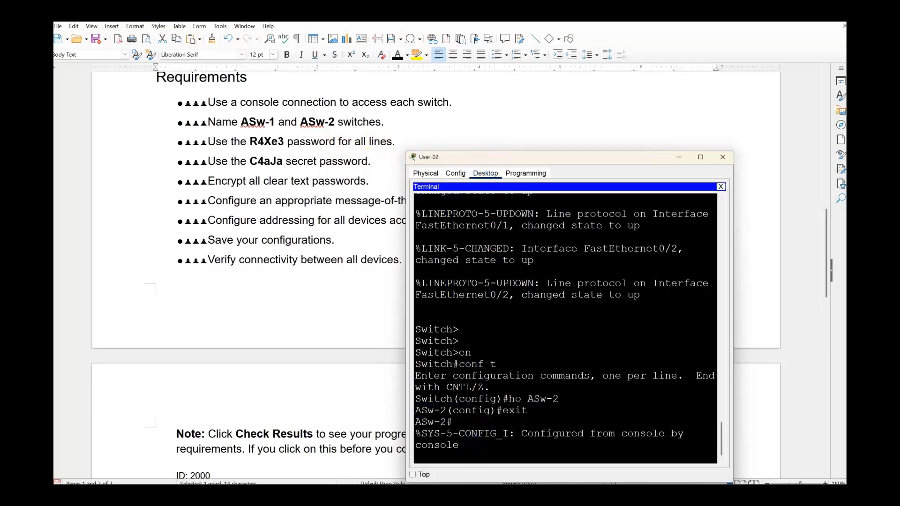
pyautogui.press('Return')
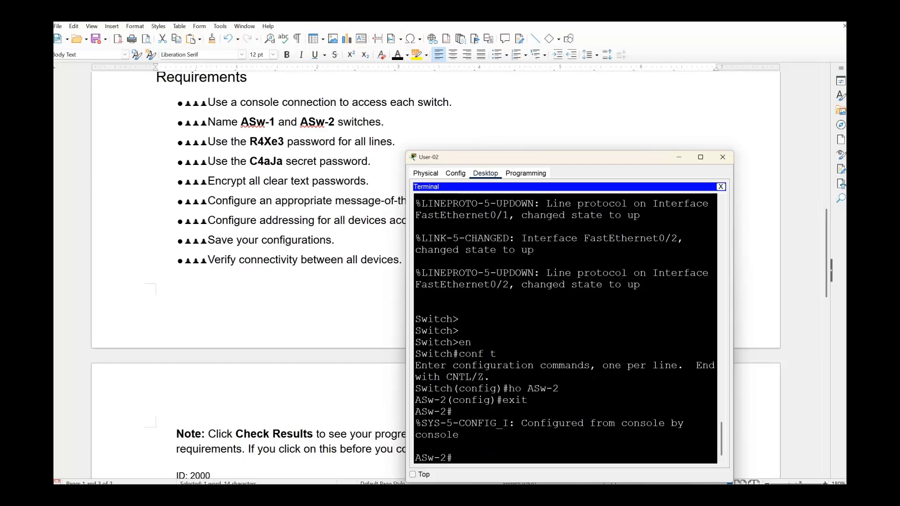
# On ASw-2 run conf t, line con 0, the required line password, login and exit, then select the lines.
pyautogui.write('conf t')
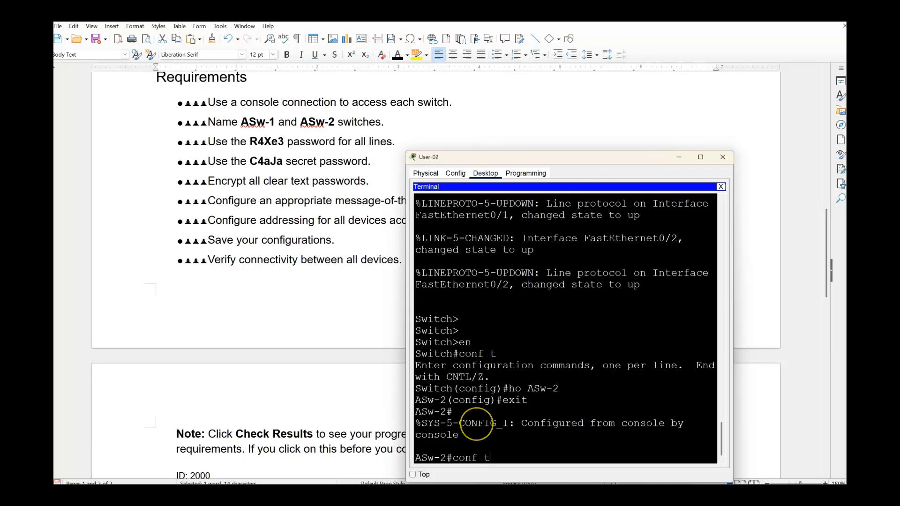
pyautogui.press('Return')
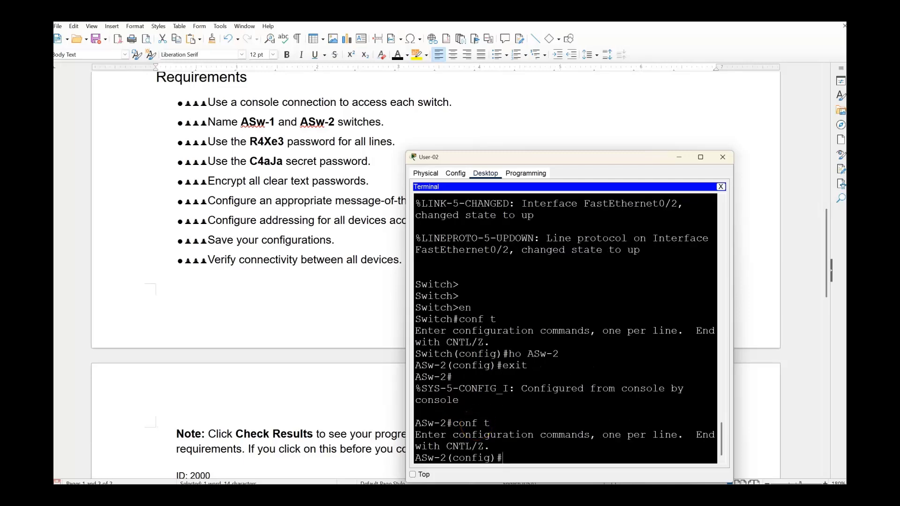
pyautogui.write('line con 0')
pyautogui.press('Return')
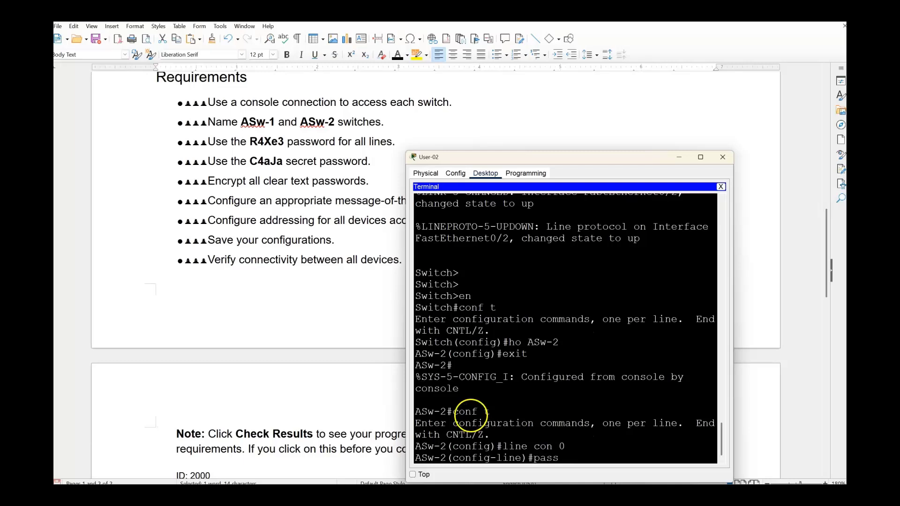
pyautogui.write('pass')
pyautogui.press('Tab')
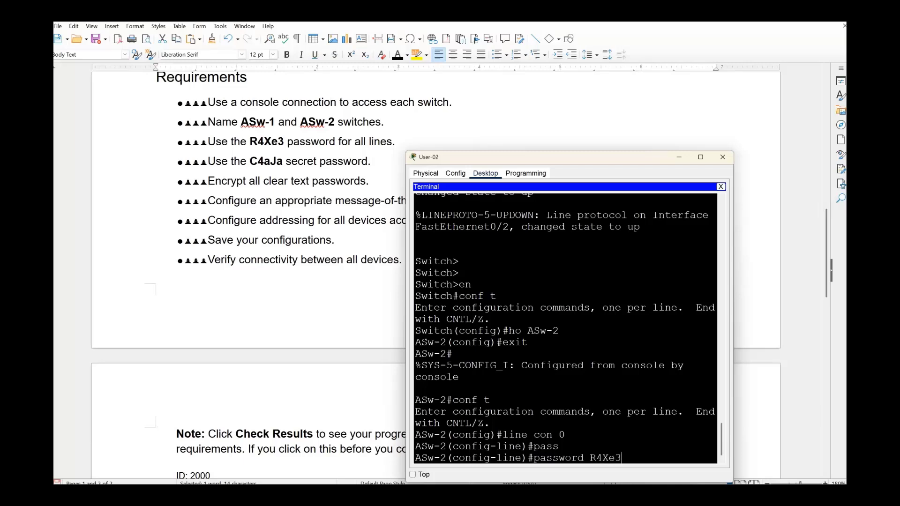
pyautogui.press('Return')
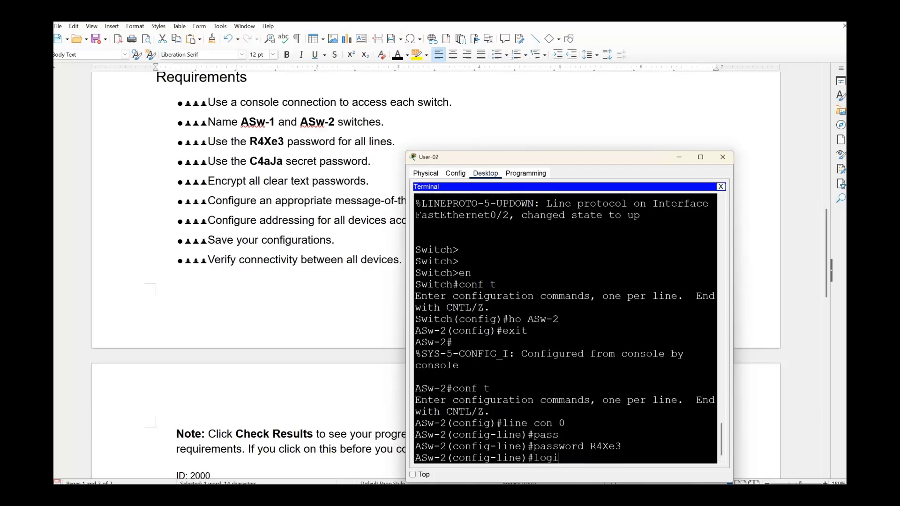
pyautogui.press('Return')
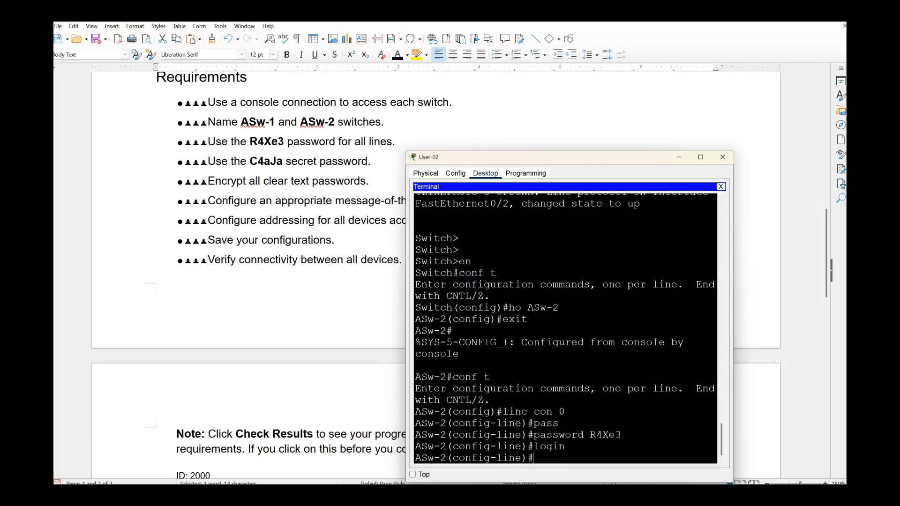
pyautogui.write('exit')
pyautogui.press('Return')
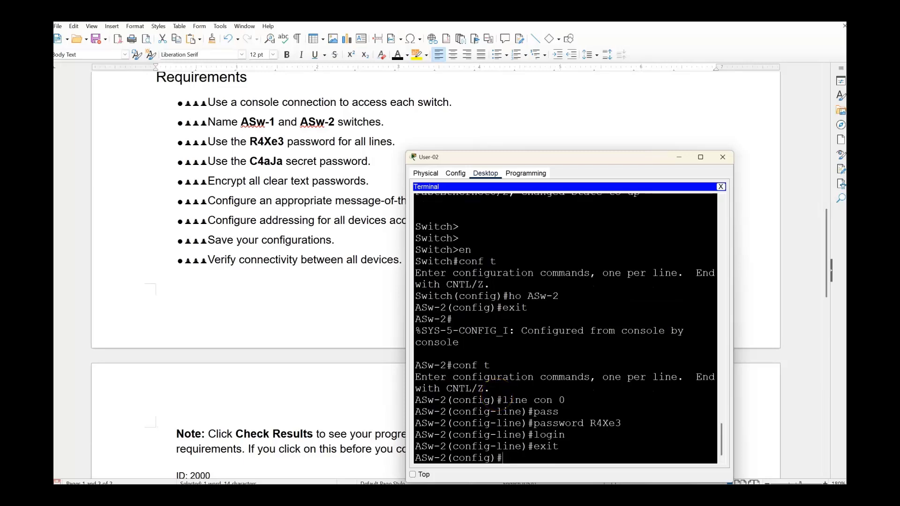
pyautogui.moveTo(565, 448); pyautogui.dragTo(450, 402)
# Copy the console-line commands and paste them into the Writer notes below 'exit'.
pyautogui.rightClick(476, 413)
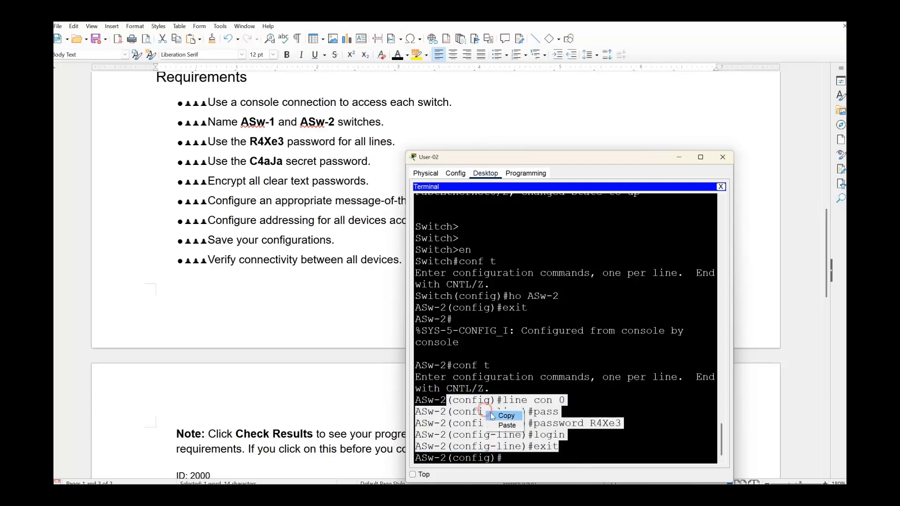
pyautogui.click(501, 412)
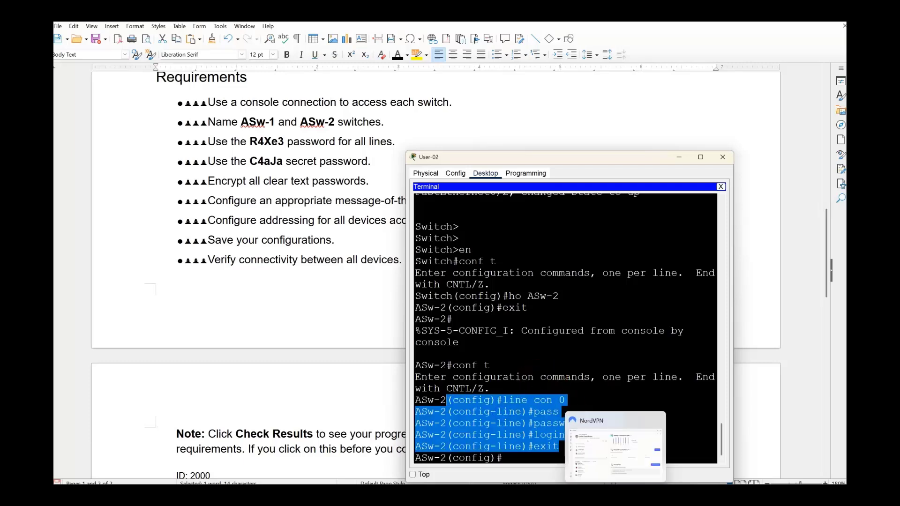
pyautogui.moveTo(636, 495)
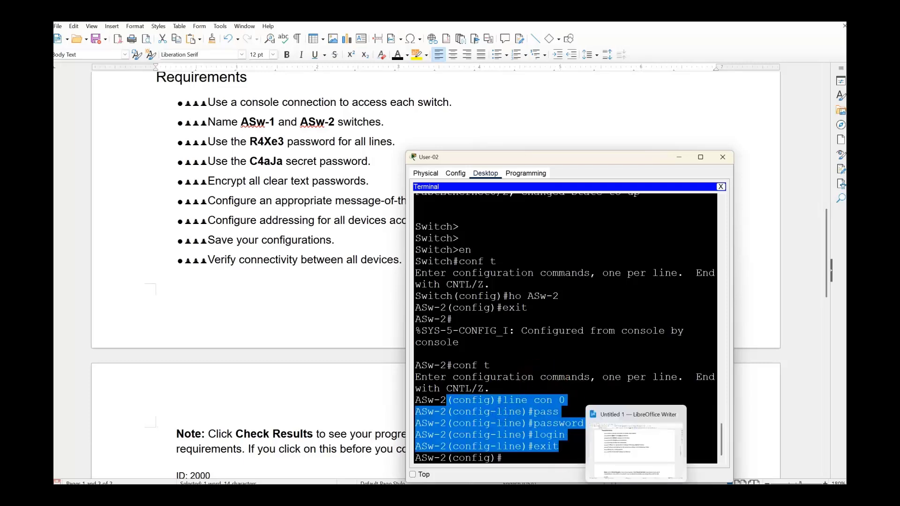
pyautogui.click(636, 445)
pyautogui.scroll(-4, 257, 401)
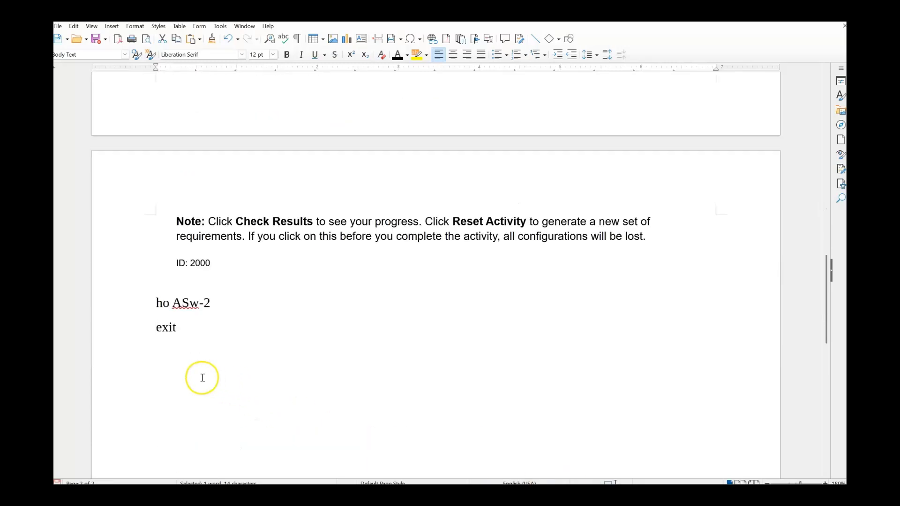
pyautogui.rightClick(162, 357)
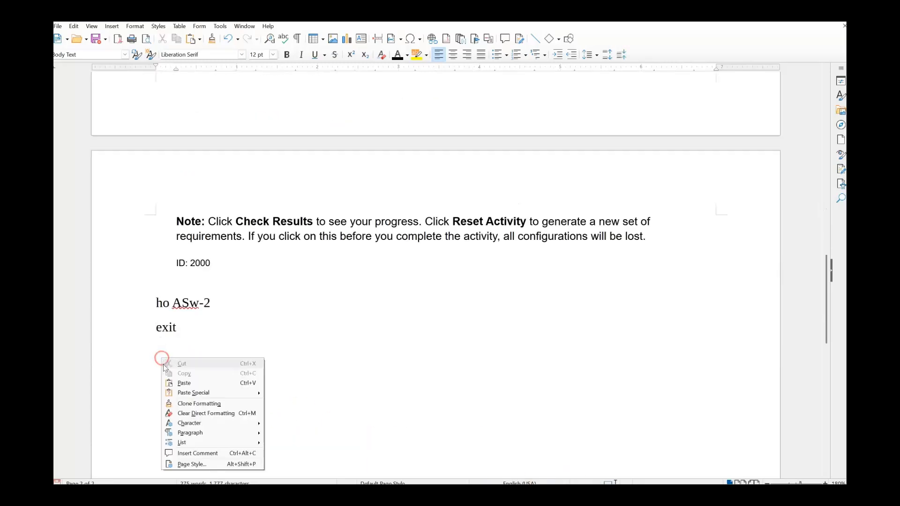
pyautogui.click(184, 383)
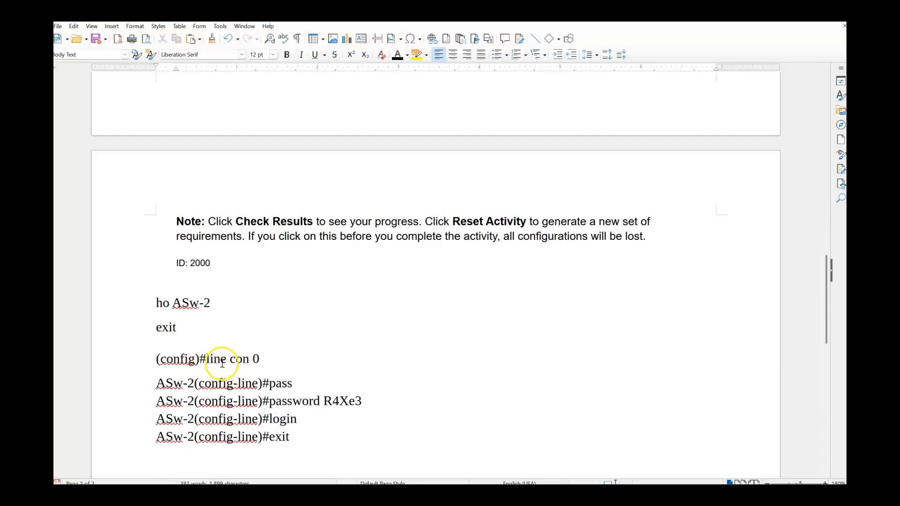
# Remove the ASw-2(config-line)# prompts and the stray abbreviated 'pass' line.
pyautogui.moveTo(207, 360); pyautogui.dragTo(155, 355)
pyautogui.press('BackSpace')
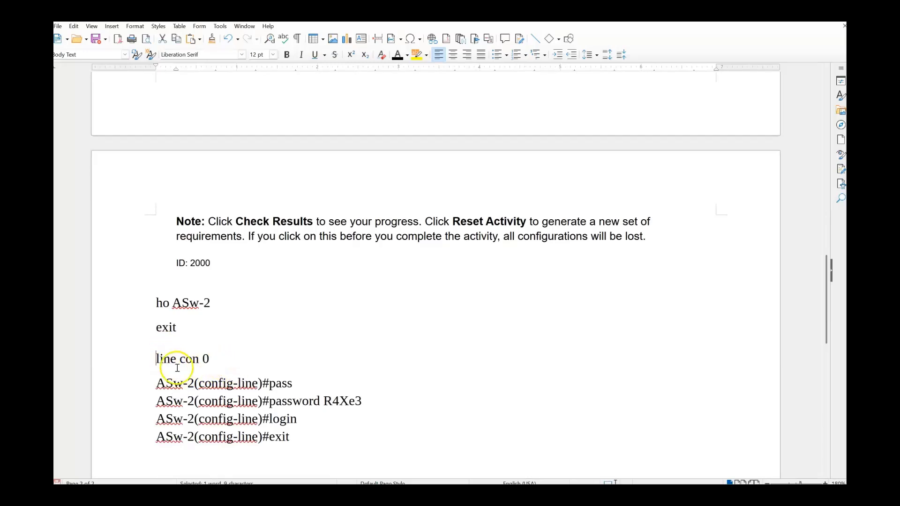
pyautogui.click(295, 385)
pyautogui.moveTo(296, 385); pyautogui.dragTo(155, 372)
pyautogui.press('BackSpace')
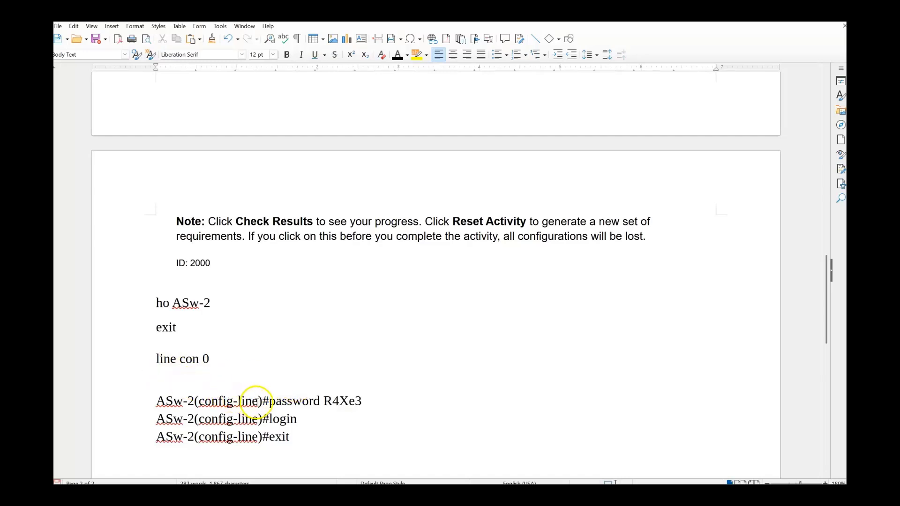
pyautogui.moveTo(270, 402); pyautogui.dragTo(150, 400)
pyautogui.press('BackSpace')
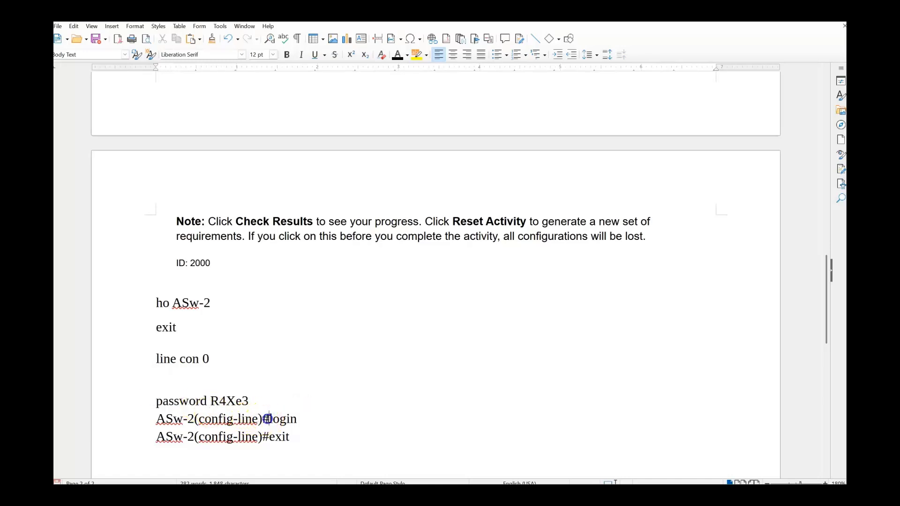
pyautogui.moveTo(270, 418); pyautogui.dragTo(169, 418)
pyautogui.press('BackSpace')
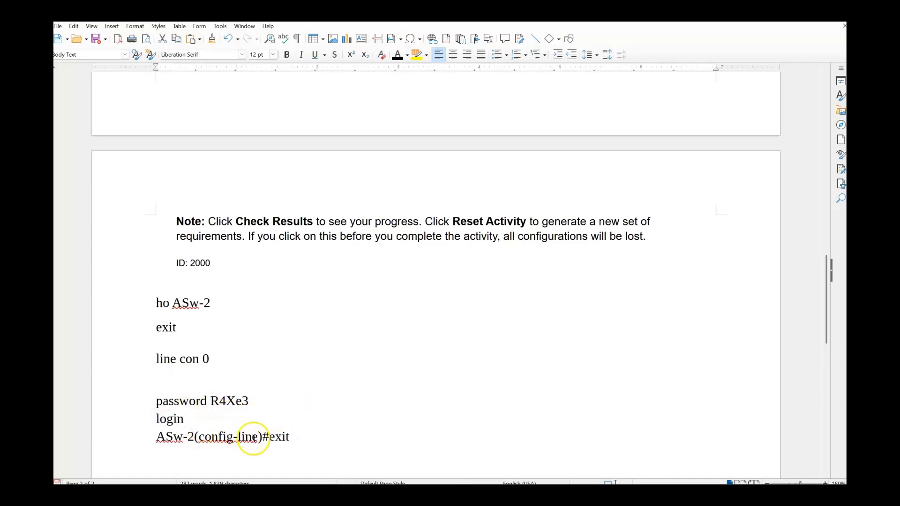
pyautogui.moveTo(267, 437); pyautogui.dragTo(154, 430)
pyautogui.click(153, 431)
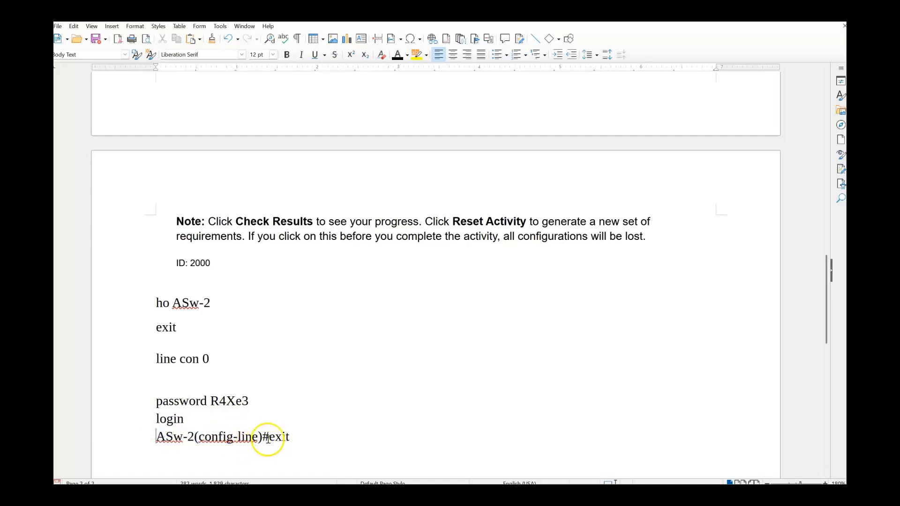
pyautogui.moveTo(269, 437); pyautogui.dragTo(151, 435)
pyautogui.press('BackSpace')
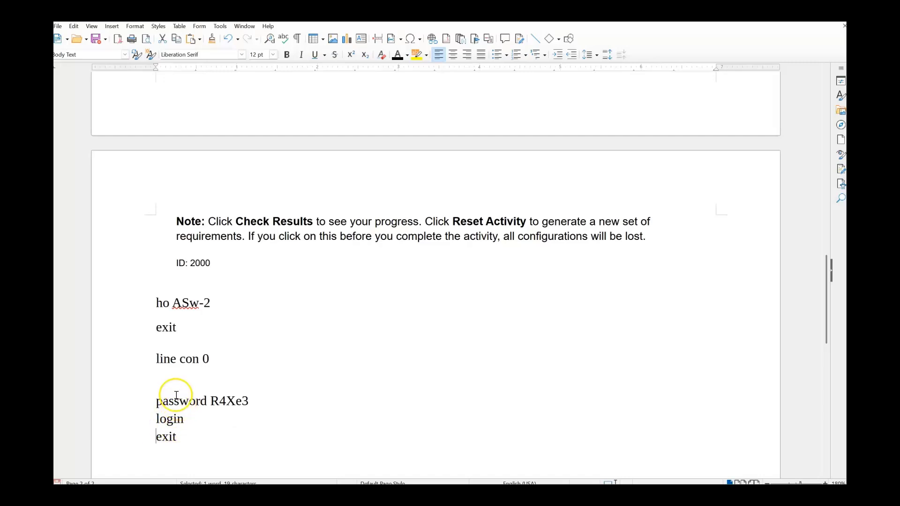
# Tidy the line breaks so line con 0 and the password command sit on separate lines.
pyautogui.click(222, 362)
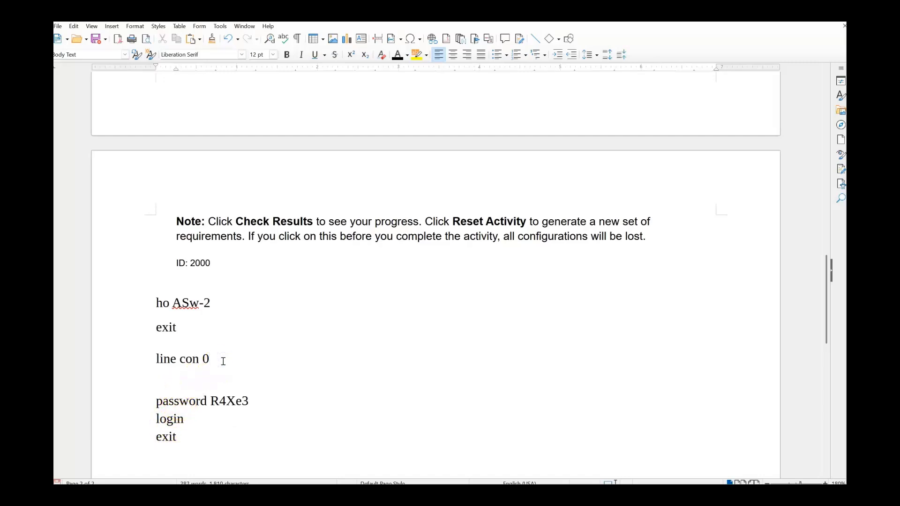
pyautogui.press('Delete')
pyautogui.press('Delete')
pyautogui.press('Return')
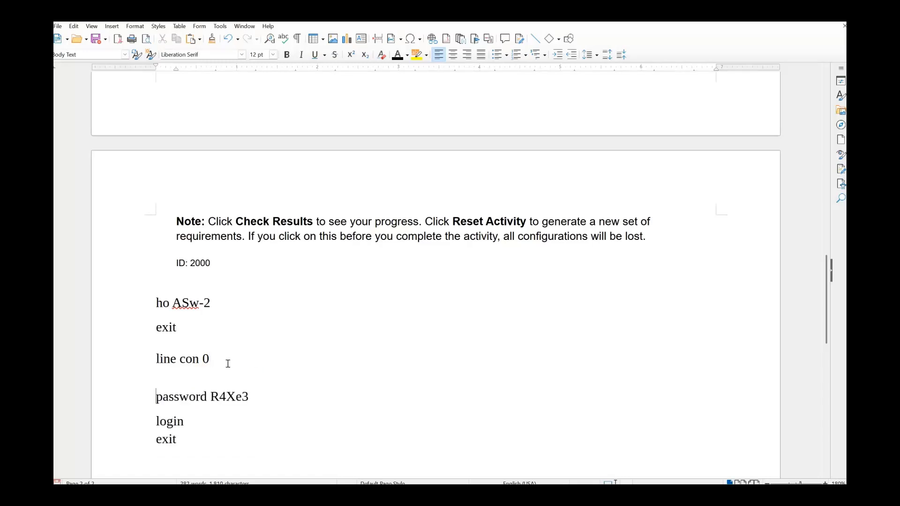
pyautogui.click(164, 374)
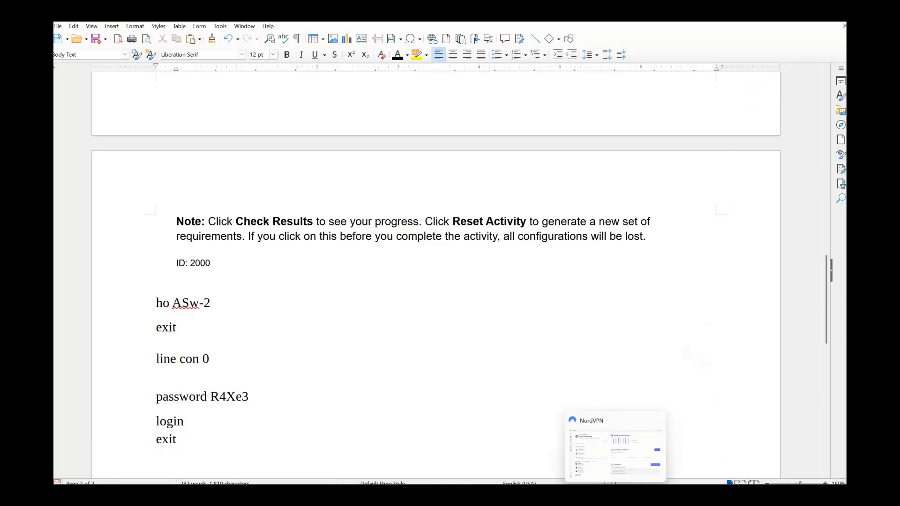
pyautogui.moveTo(657, 495)
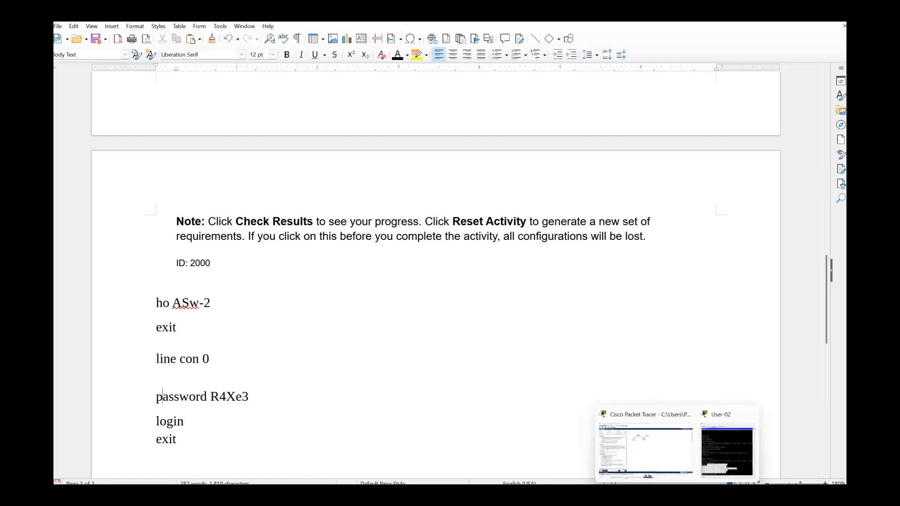
# Copy the required secret password from the Writer lab notes.
pyautogui.click(663, 459)
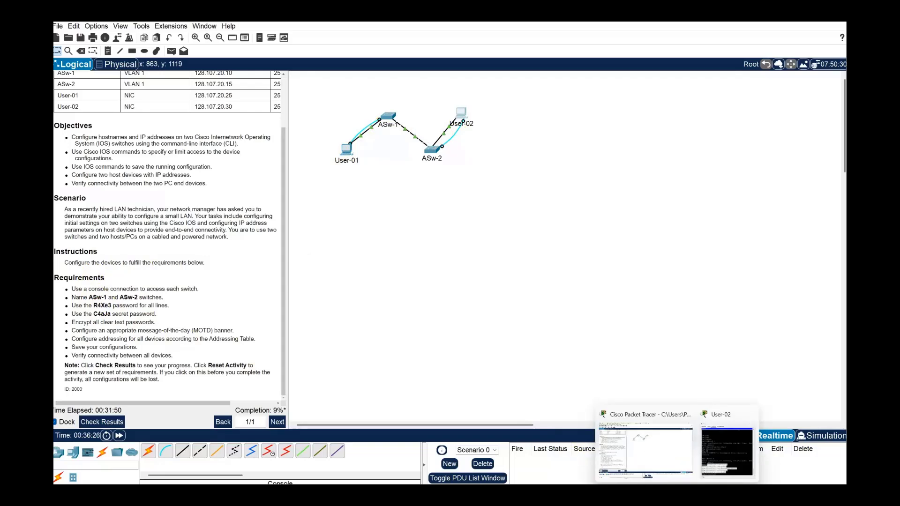
pyautogui.click(638, 494)
pyautogui.scroll(5, 353, 321)
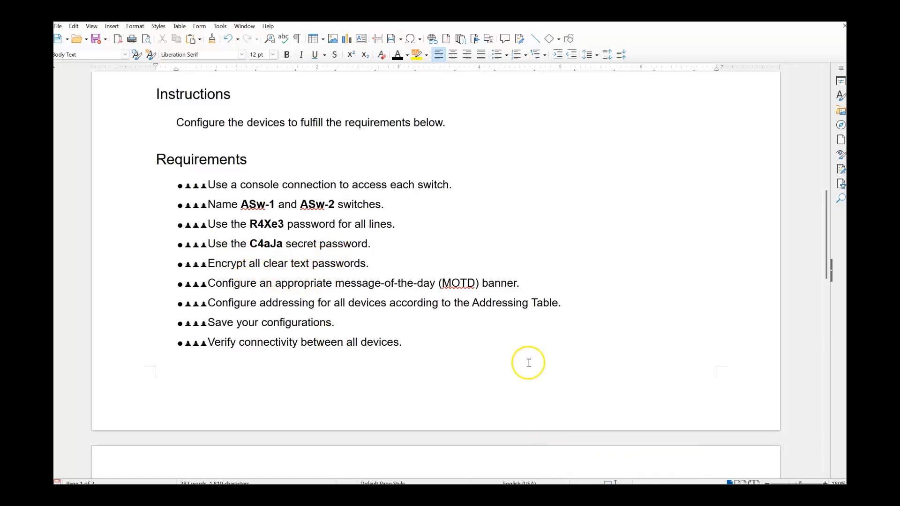
pyautogui.click(281, 244)
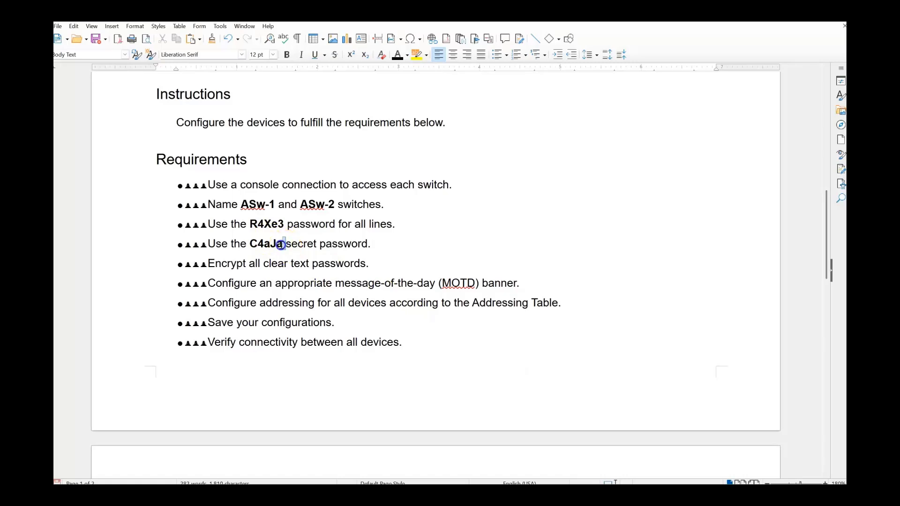
pyautogui.rightClick(252, 241)
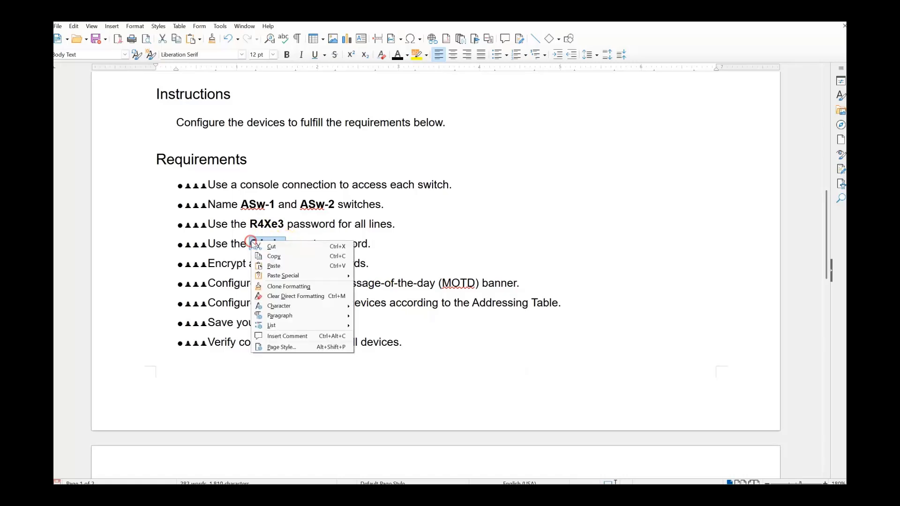
pyautogui.click(268, 255)
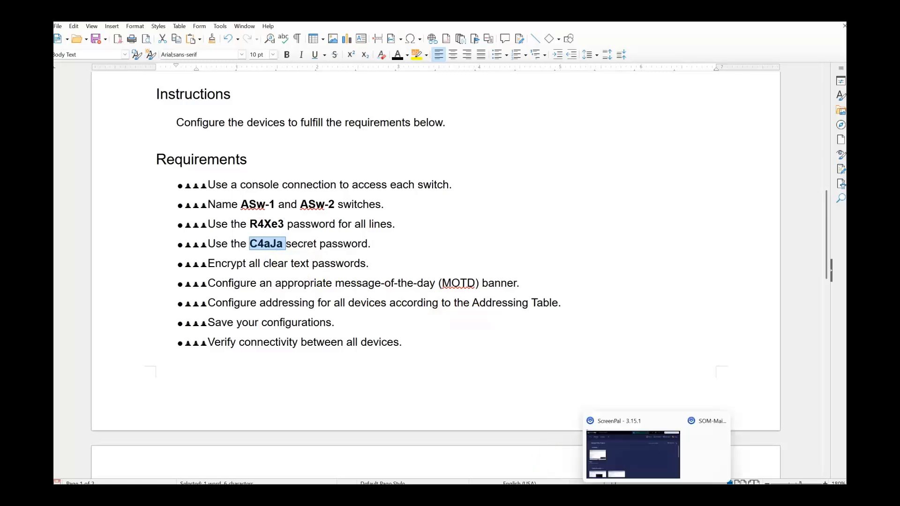
# Bring User-02's ASw-2 terminal to the front and move it into view.
pyautogui.click(655, 456)
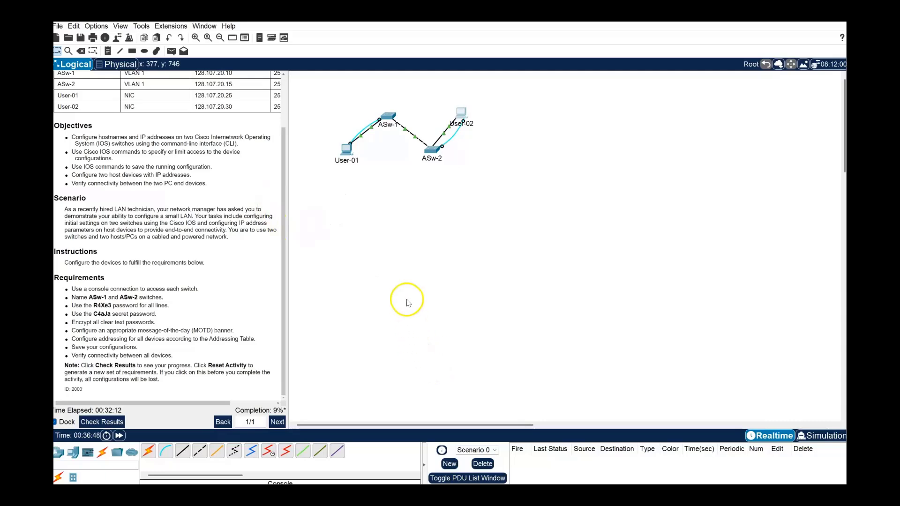
pyautogui.moveTo(678, 495)
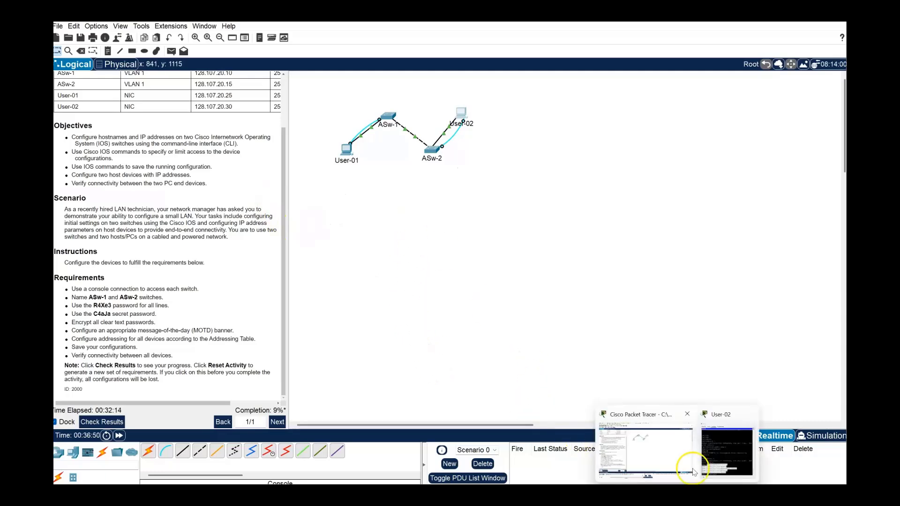
pyautogui.click(712, 454)
pyautogui.moveTo(560, 162); pyautogui.dragTo(537, 102)
pyautogui.click(474, 399)
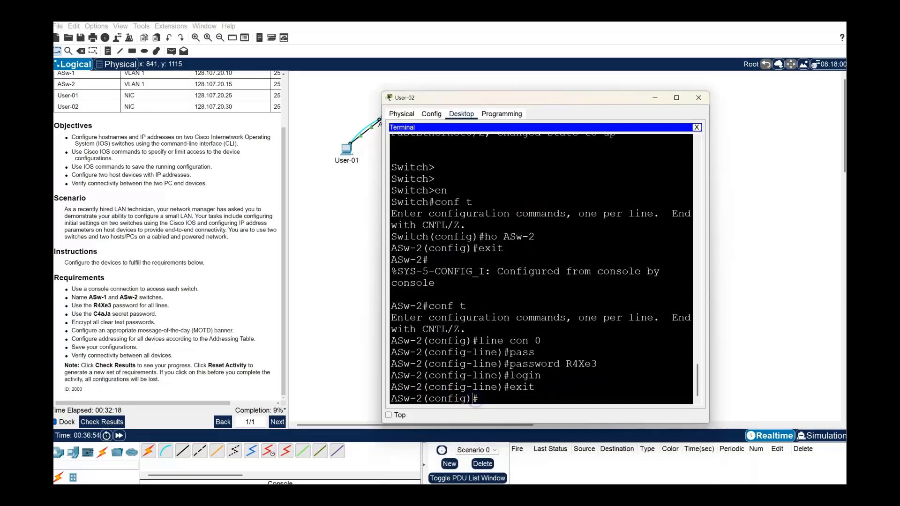
# Run 'enable password' on ASw-2 with the pasted secret value, then select the command line.
pyautogui.press('Return')
pyautogui.press('Return')
pyautogui.press('Return')
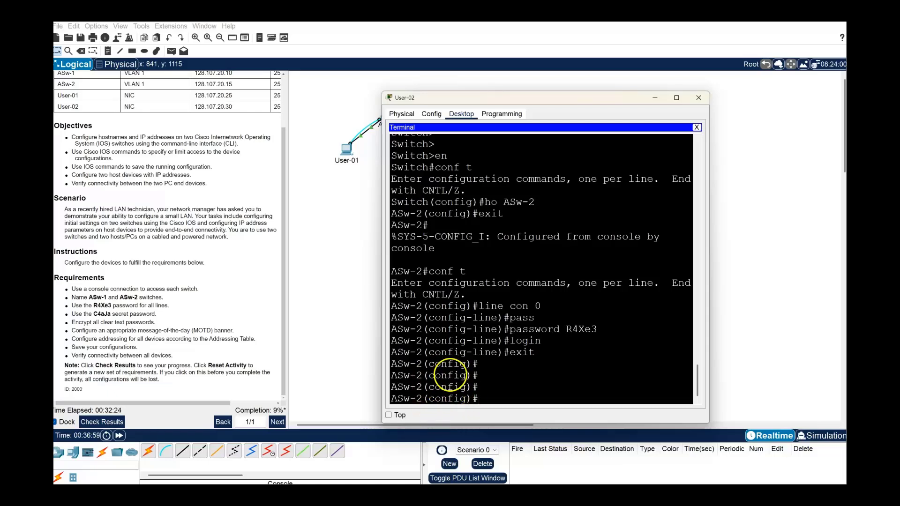
pyautogui.click(485, 398)
pyautogui.write('ena')
pyautogui.press('Tab')
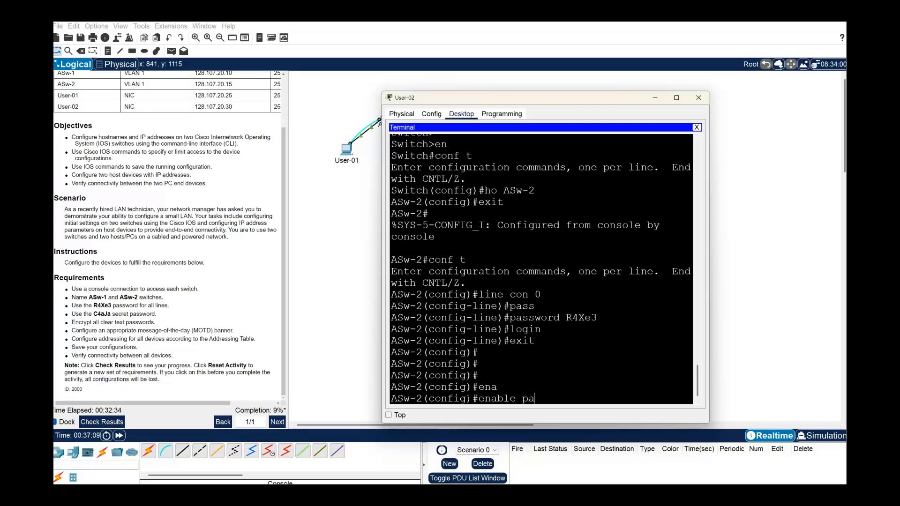
pyautogui.write('pass')
pyautogui.press('Tab')
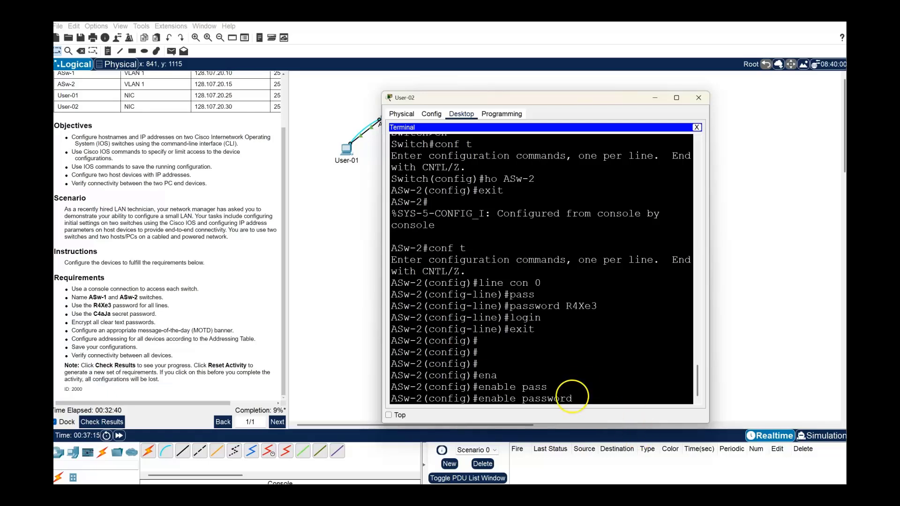
pyautogui.rightClick(579, 398)
pyautogui.click(599, 413)
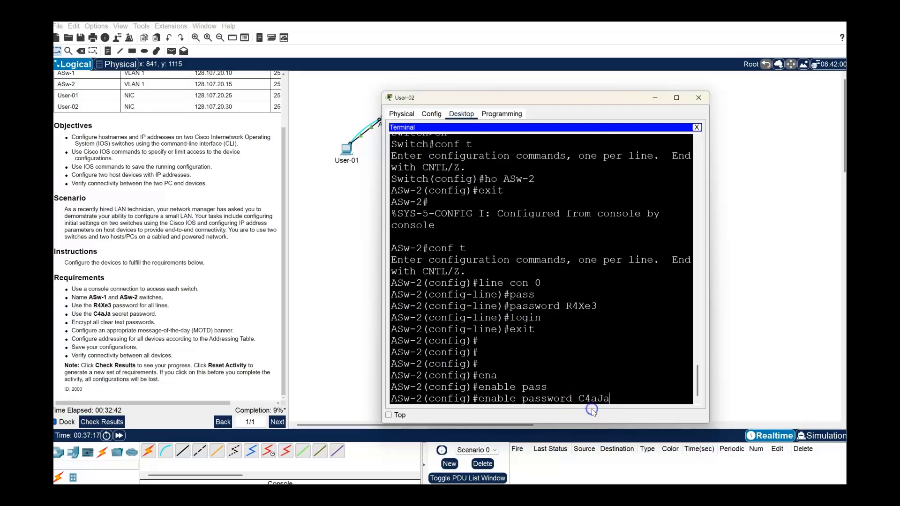
pyautogui.press('Return')
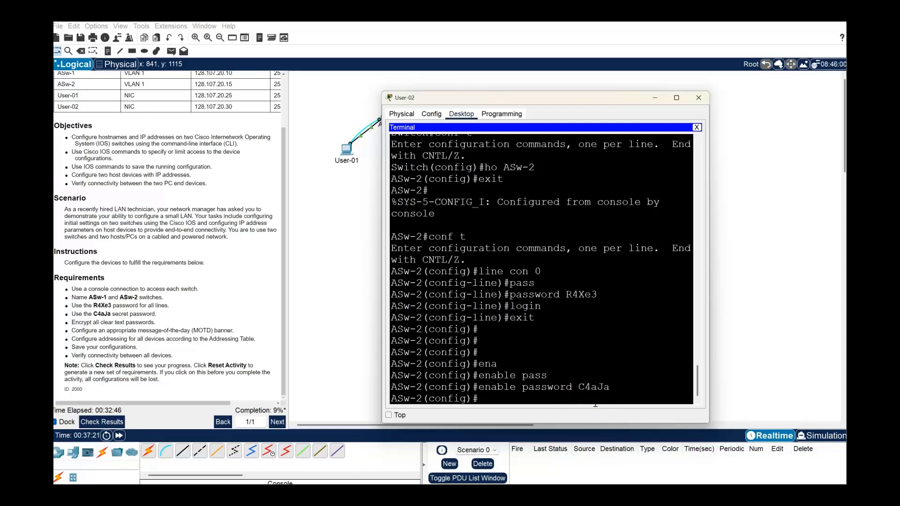
pyautogui.moveTo(609, 387); pyautogui.dragTo(481, 388)
# Copy the enable password command and paste it into the notes below 'exit'.
pyautogui.rightClick(486, 387)
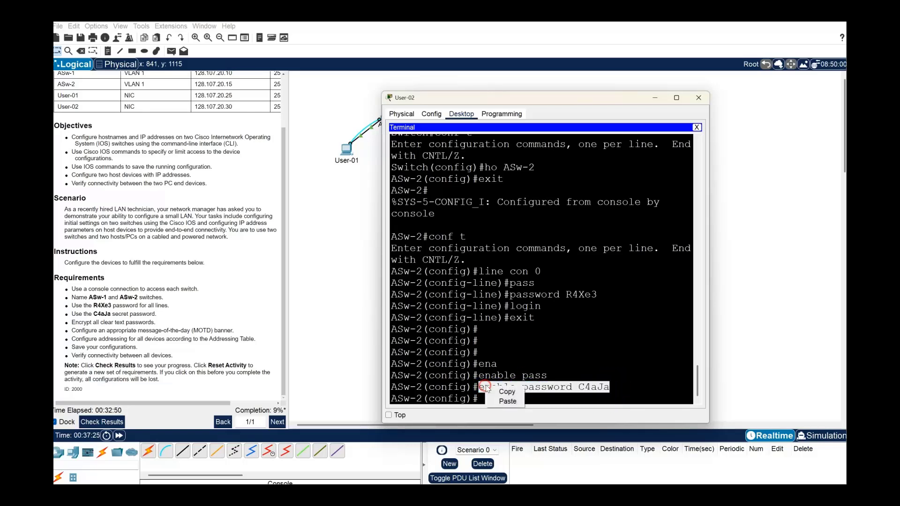
pyautogui.click(507, 392)
pyautogui.click(506, 493)
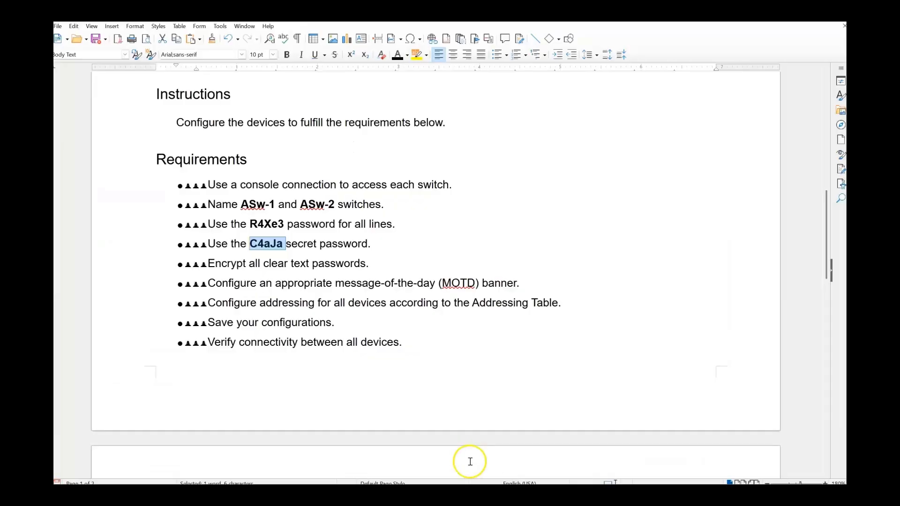
pyautogui.scroll(-8, 247, 386)
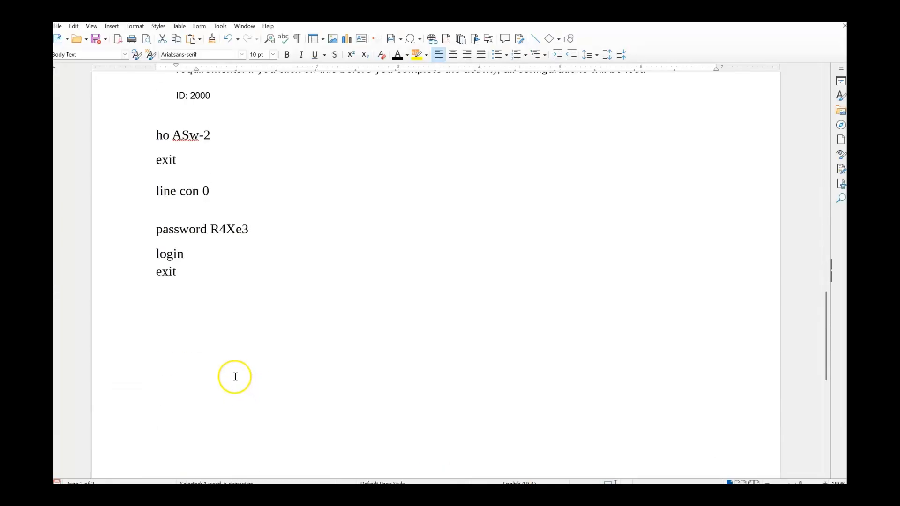
pyautogui.click(161, 294)
pyautogui.hotkey('ctrl', 'v')
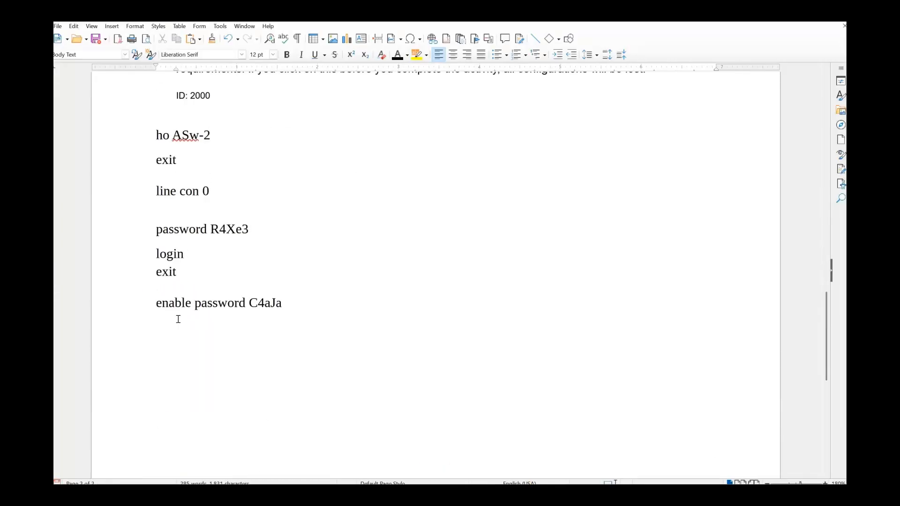
pyautogui.scroll(1, 177, 317)
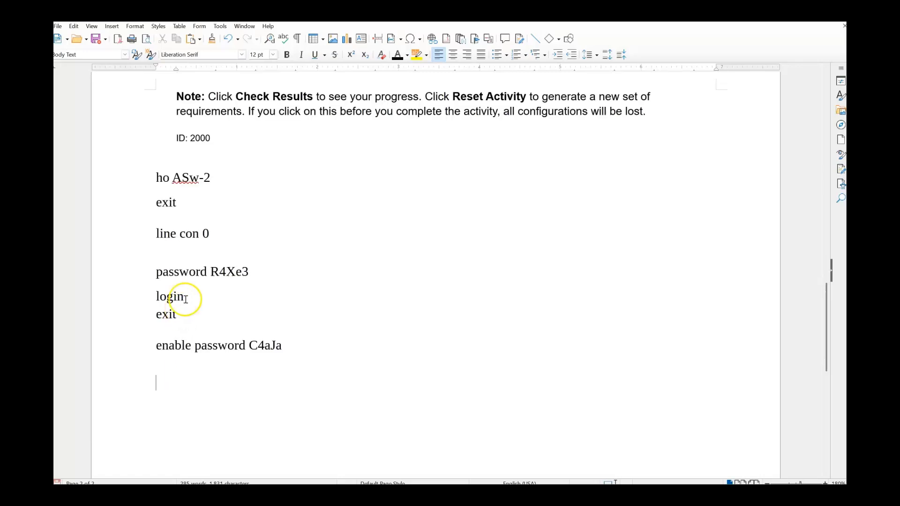
pyautogui.scroll(-1, 334, 333)
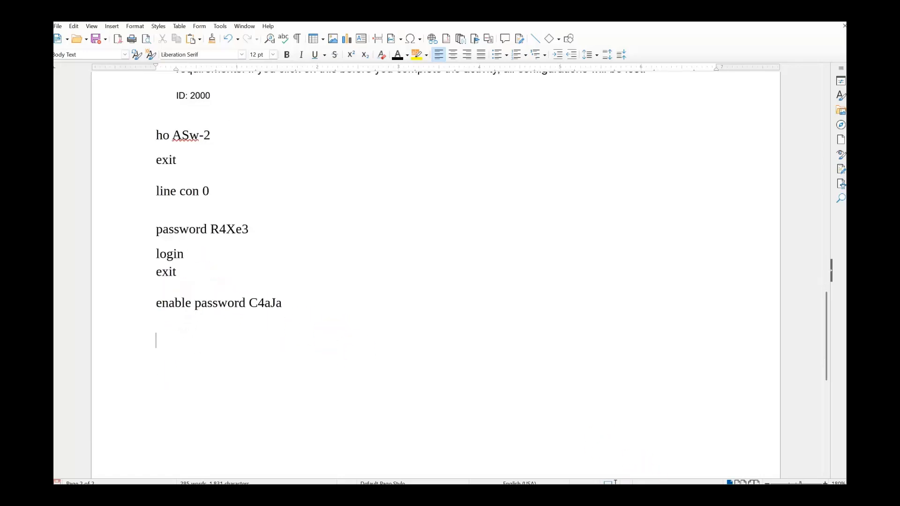
# Place the ASw-2 terminal beside the requirements list, ready at its configuration prompt.
pyautogui.moveTo(677, 493)
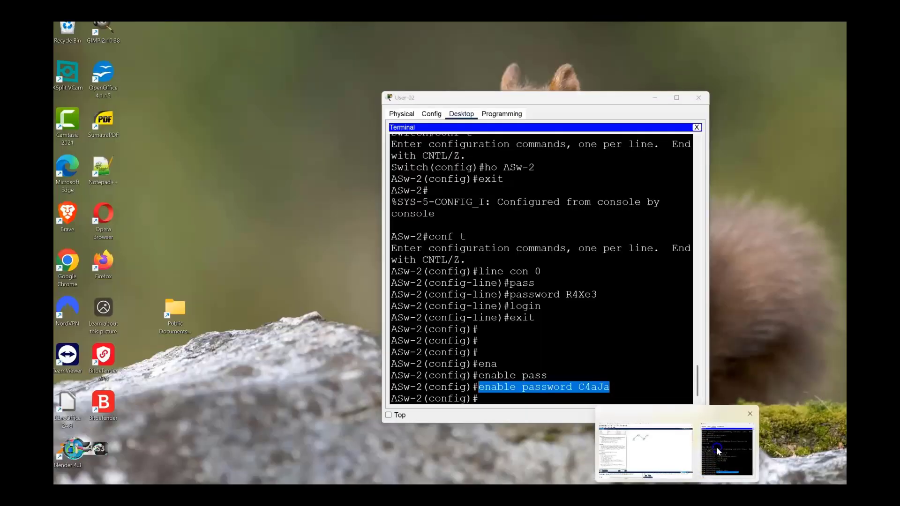
pyautogui.click(716, 446)
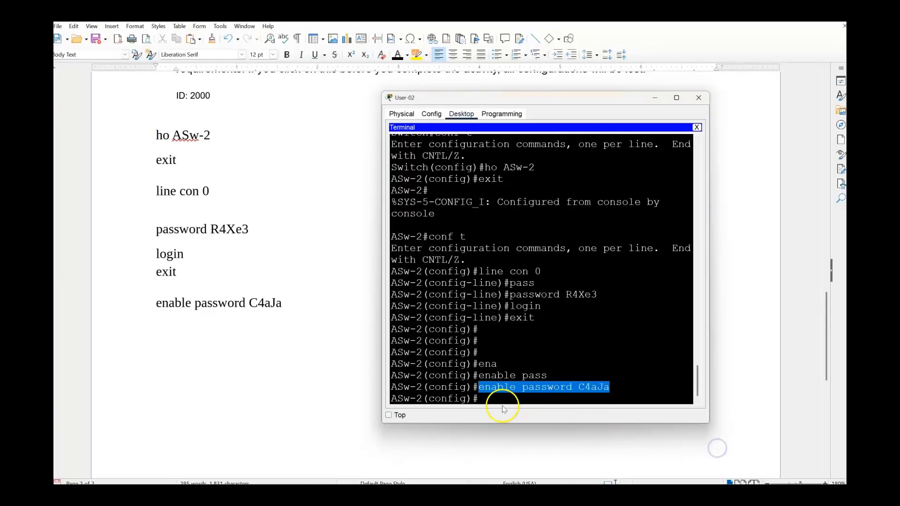
pyautogui.scroll(15, 317, 362)
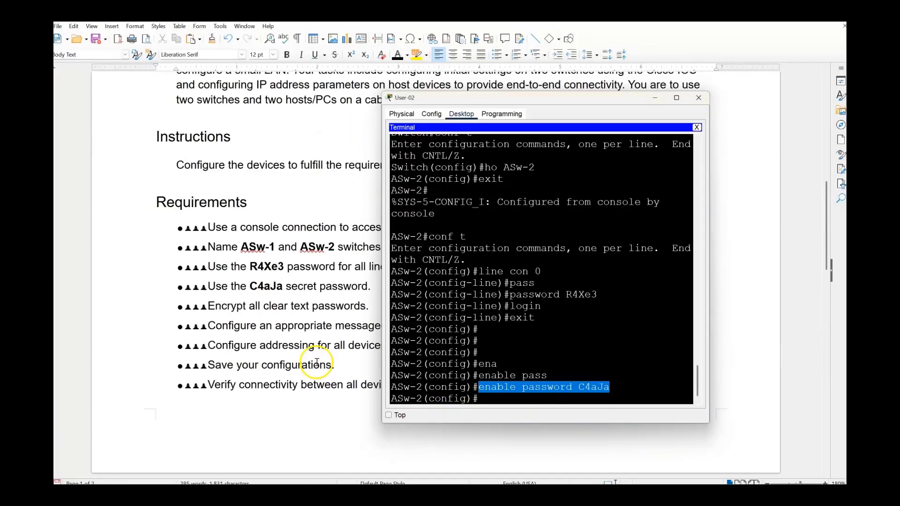
pyautogui.scroll(5, 317, 362)
pyautogui.scroll(-7, 338, 403)
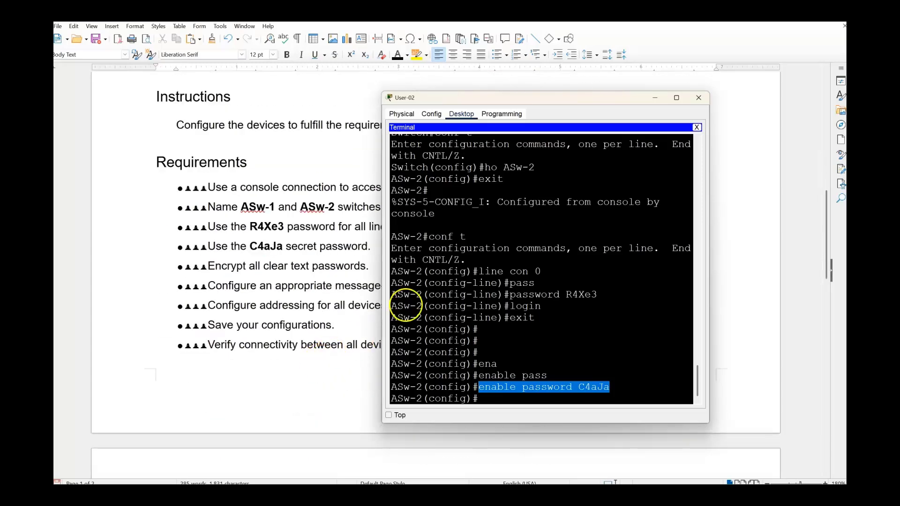
pyautogui.moveTo(544, 98); pyautogui.dragTo(641, 108)
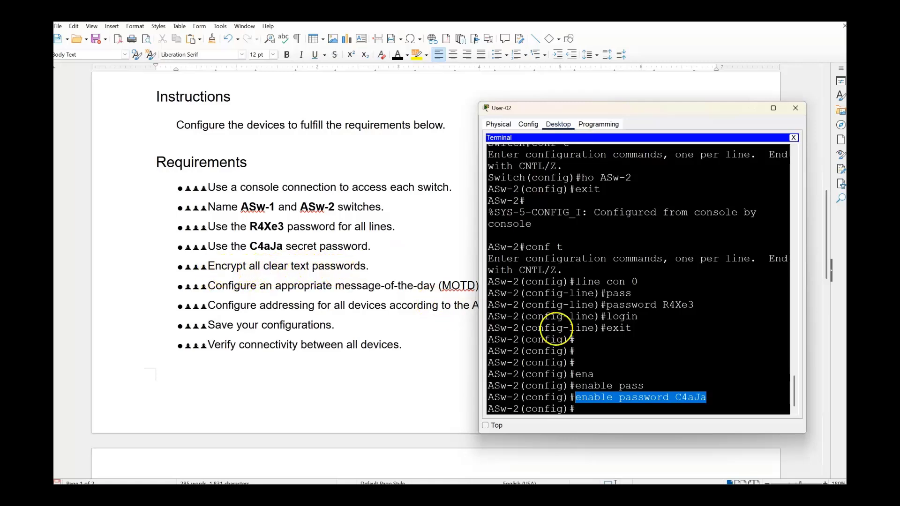
pyautogui.click(596, 407)
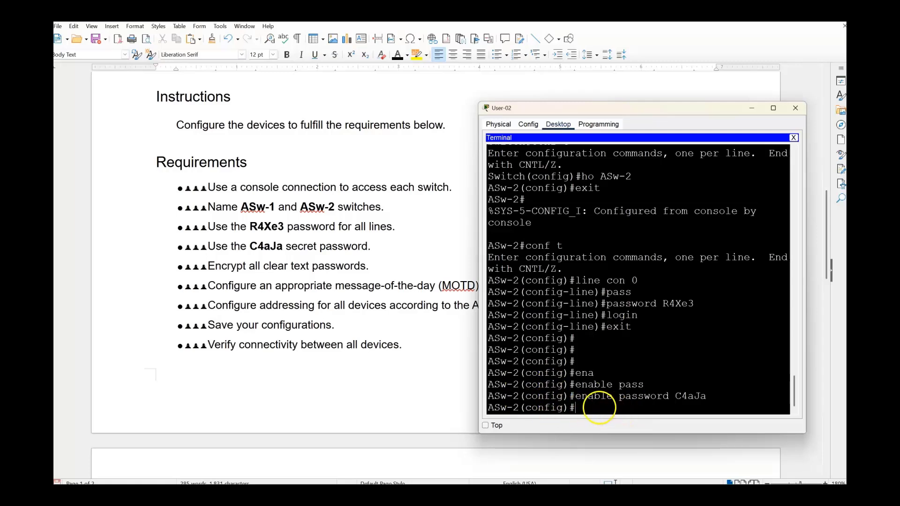
pyautogui.click(599, 407)
# List the available service command options on ASw-2 with 'service ?'.
pyautogui.write('vr')
pyautogui.press('Tab')
pyautogui.press('BackSpace')
pyautogui.press('BackSpace')
pyautogui.write('rv')
pyautogui.press('Tab')
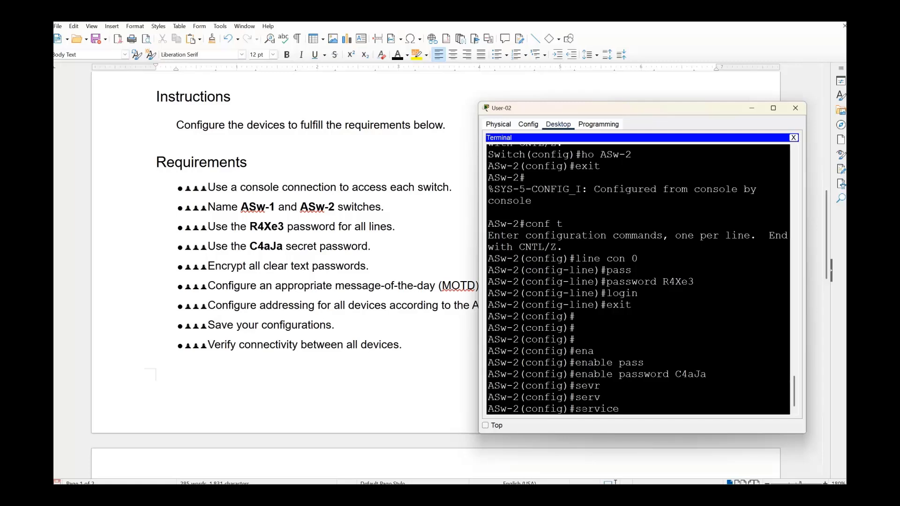
pyautogui.write('?')
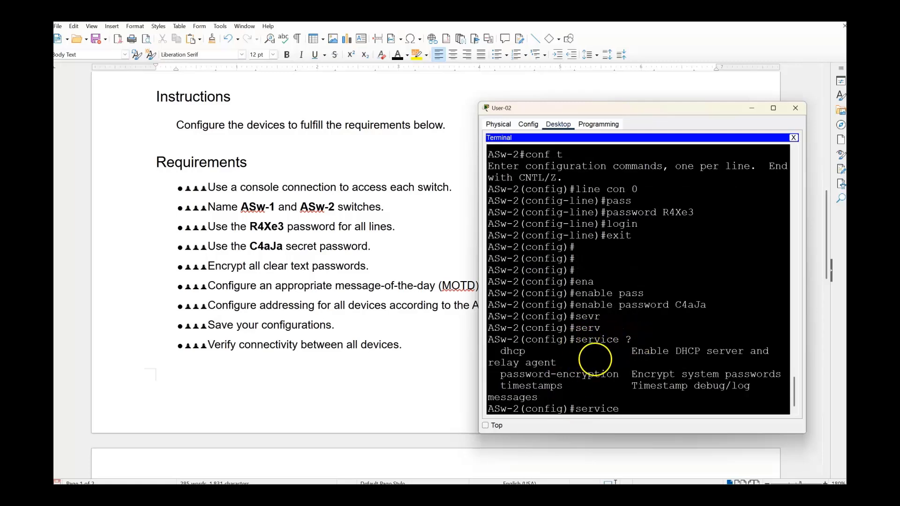
# Maximize the terminal, enable service password-encryption, and select the command text.
pyautogui.click(772, 108)
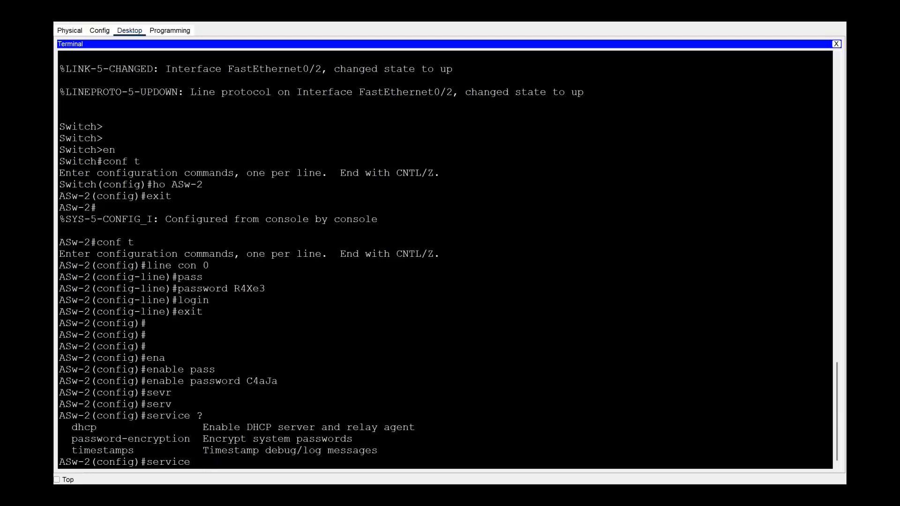
pyautogui.write('ss')
pyautogui.press('Tab')
pyautogui.press('Return')
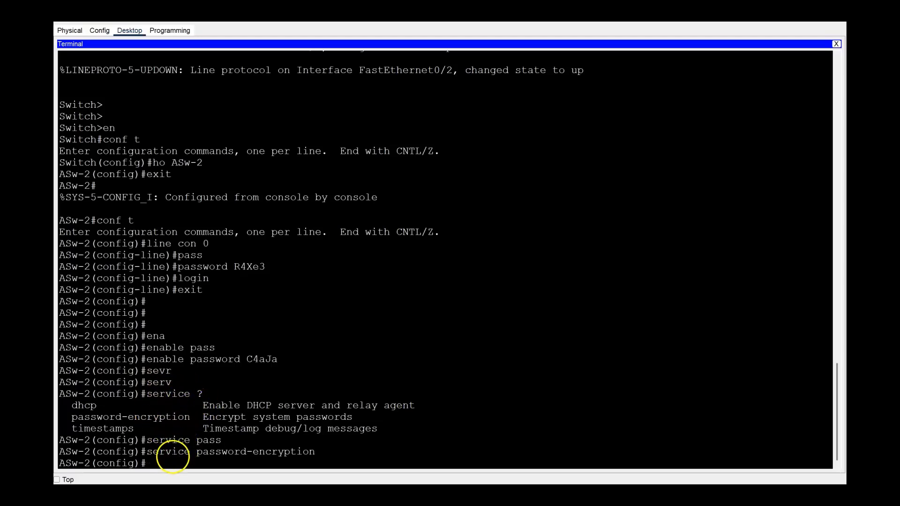
pyautogui.moveTo(321, 452); pyautogui.dragTo(147, 453)
# Copy 'service password-encryption' from the terminal and paste it on the last line of the Writer notes.
pyautogui.rightClick(161, 453)
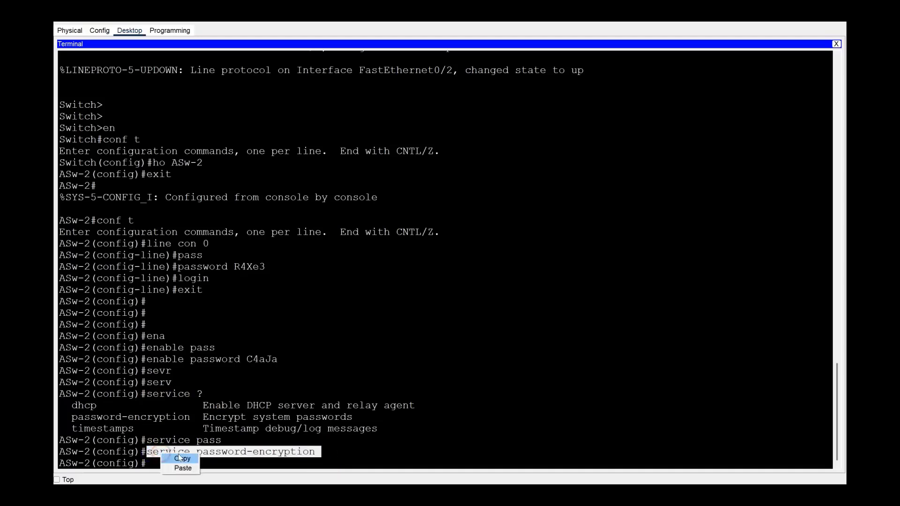
pyautogui.click(179, 458)
pyautogui.moveTo(637, 495)
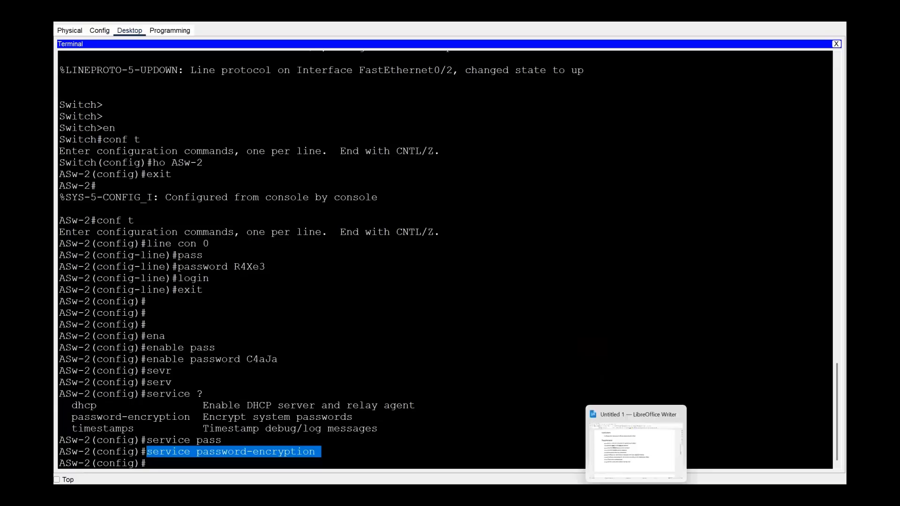
pyautogui.click(637, 445)
pyautogui.scroll(-5, 211, 375)
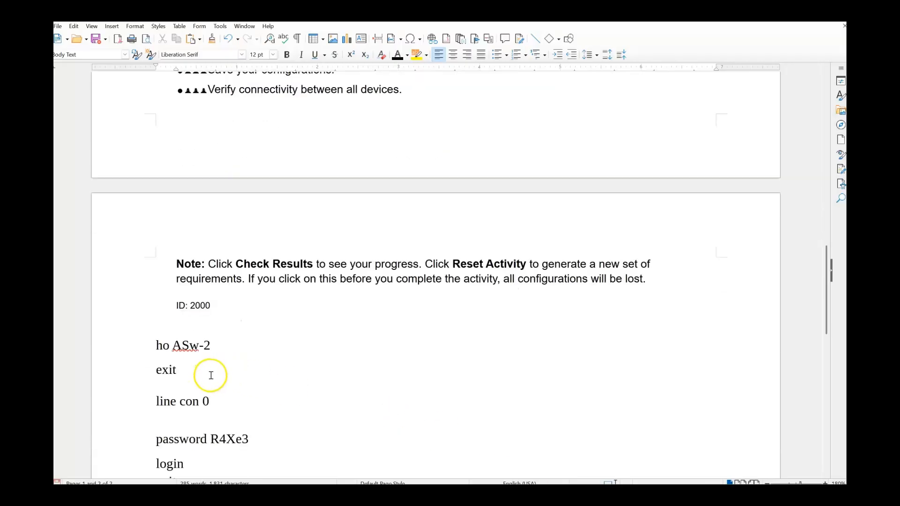
pyautogui.scroll(-3, 211, 376)
pyautogui.rightClick(171, 345)
pyautogui.click(187, 365)
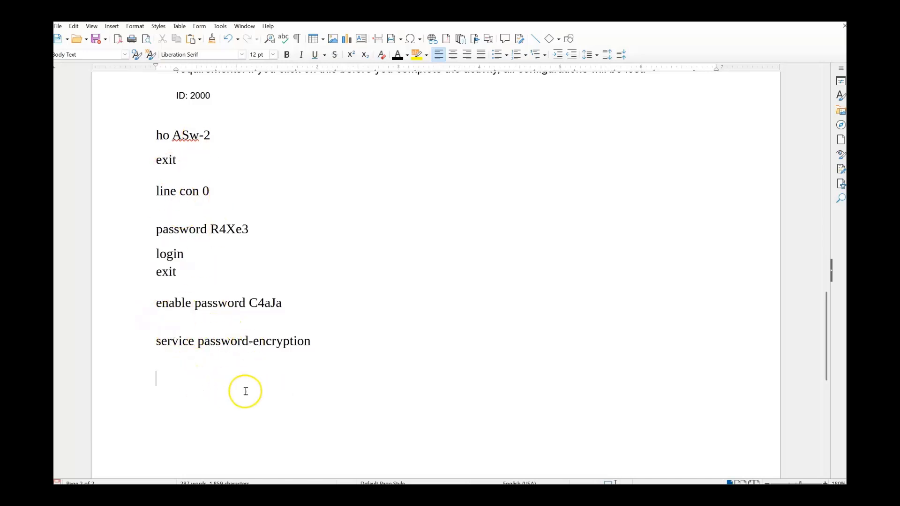
pyautogui.click(169, 325)
# In the User-02 terminal, enter banner motd "Hello" on ASw-2 and select the command text.
pyautogui.click(643, 453)
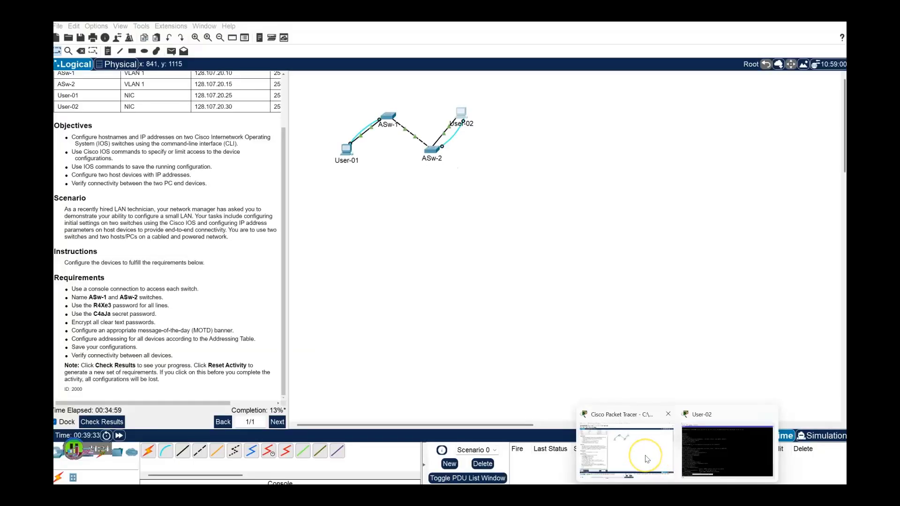
pyautogui.click(727, 451)
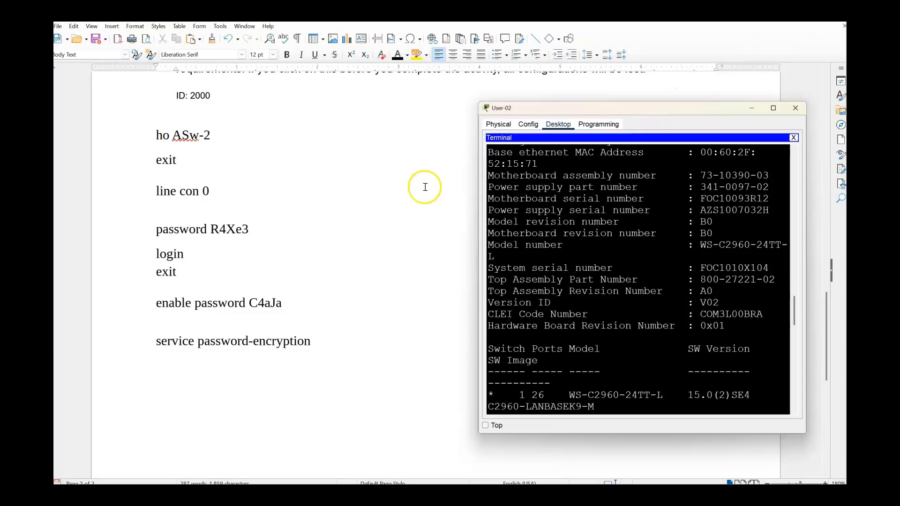
pyautogui.scroll(10, 392, 187)
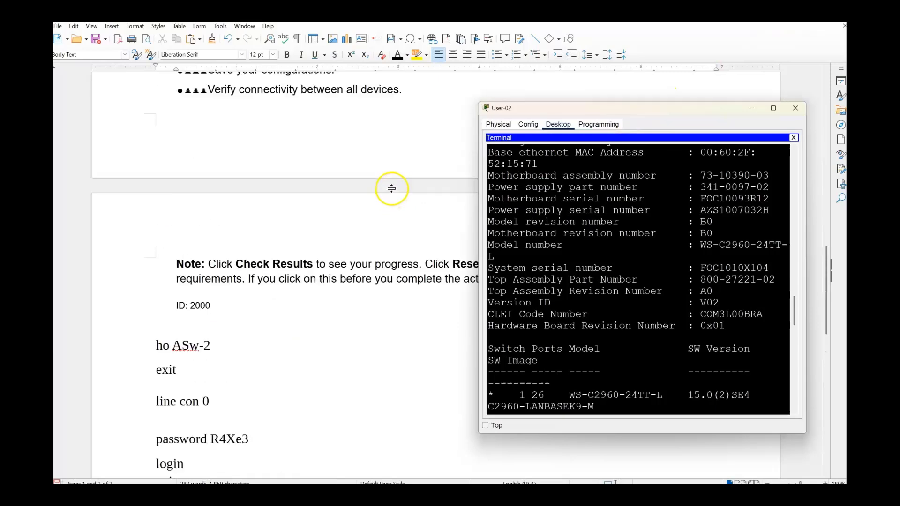
pyautogui.scroll(3, 392, 186)
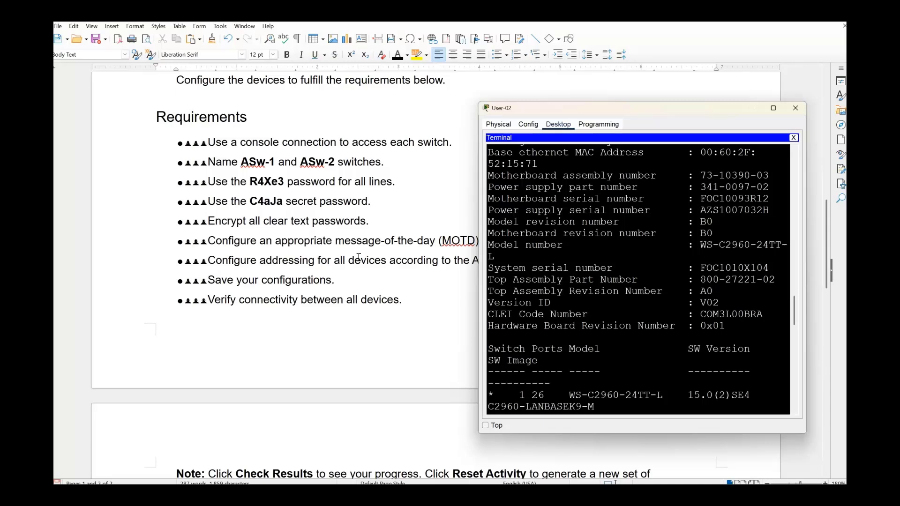
pyautogui.click(627, 389)
pyautogui.scroll(-10, 638, 277)
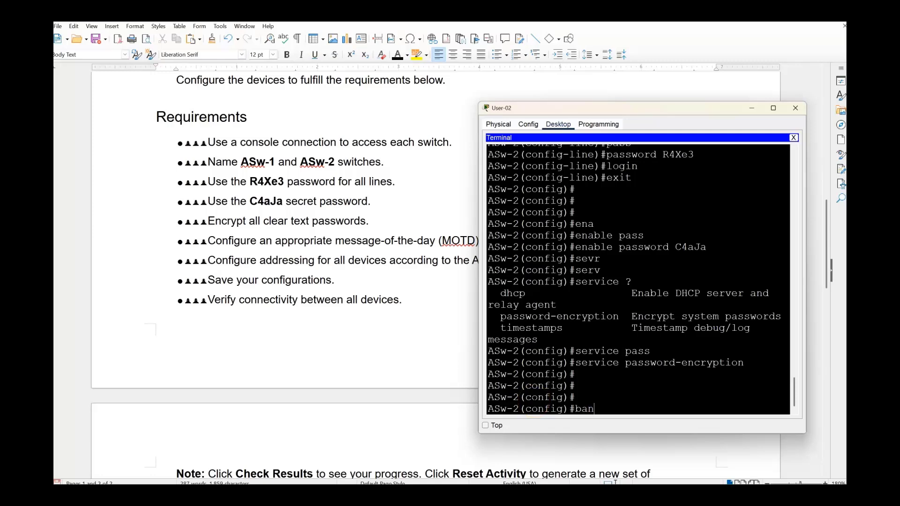
pyautogui.press('Tab')
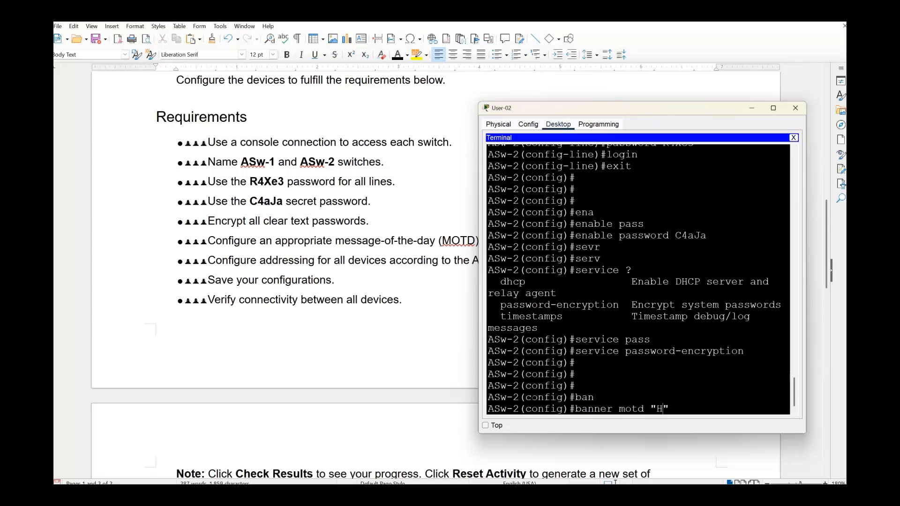
pyautogui.write('ello')
pyautogui.press('Return')
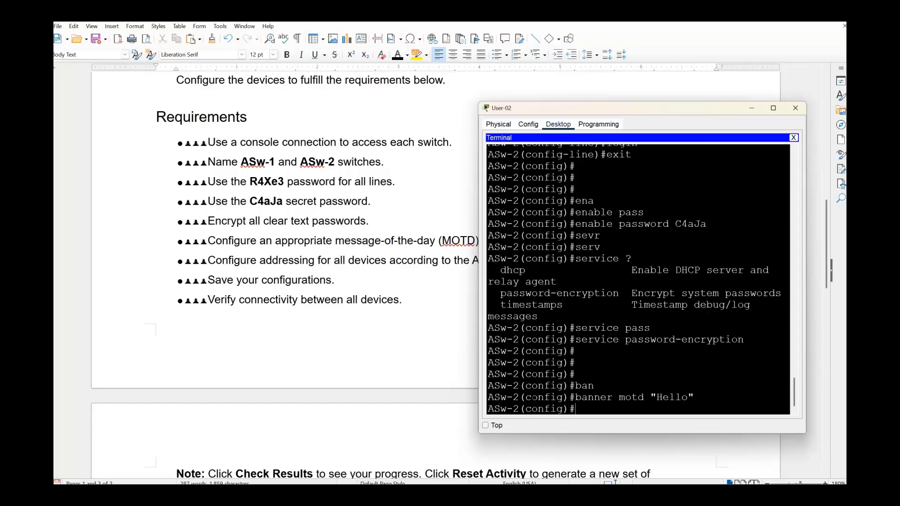
pyautogui.moveTo(695, 397); pyautogui.dragTo(576, 399)
pyautogui.press('super+c')
# Paste the banner motd command below the last command in the Writer notes.
pyautogui.scroll(-8, 235, 418)
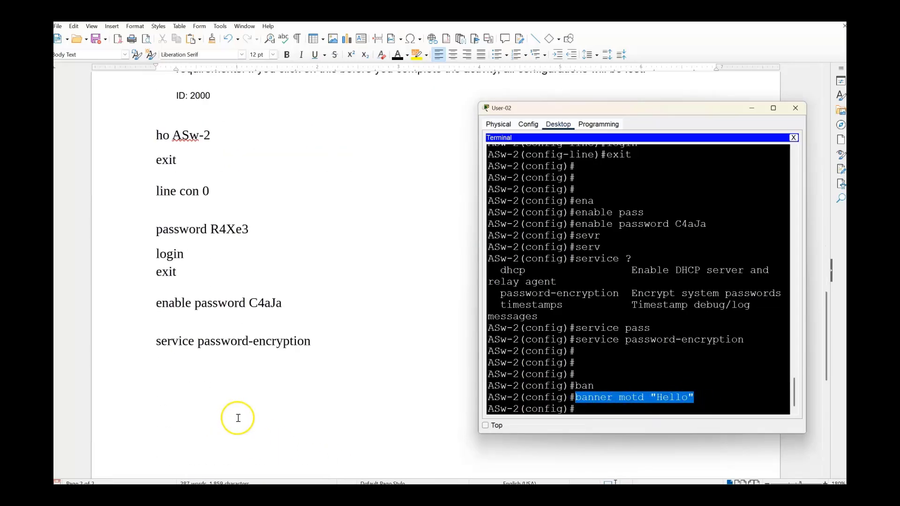
pyautogui.click(163, 374)
pyautogui.rightClick(163, 374)
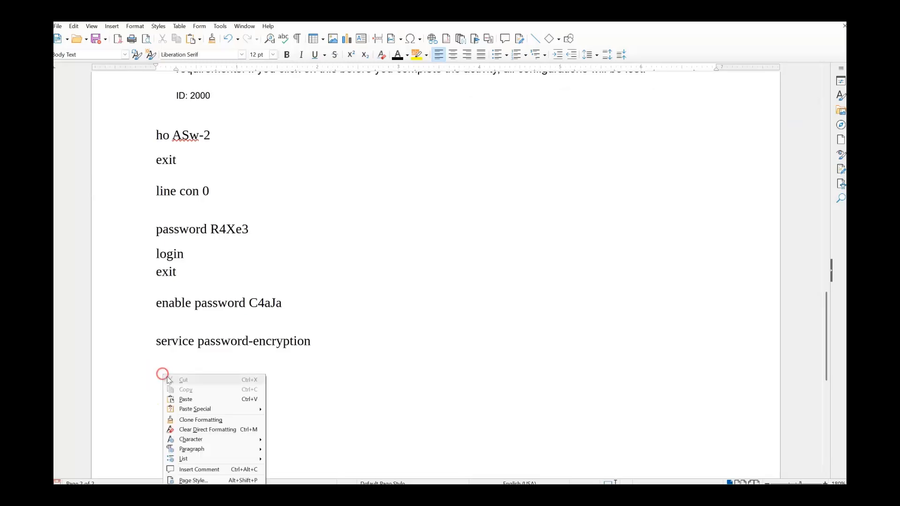
pyautogui.click(186, 399)
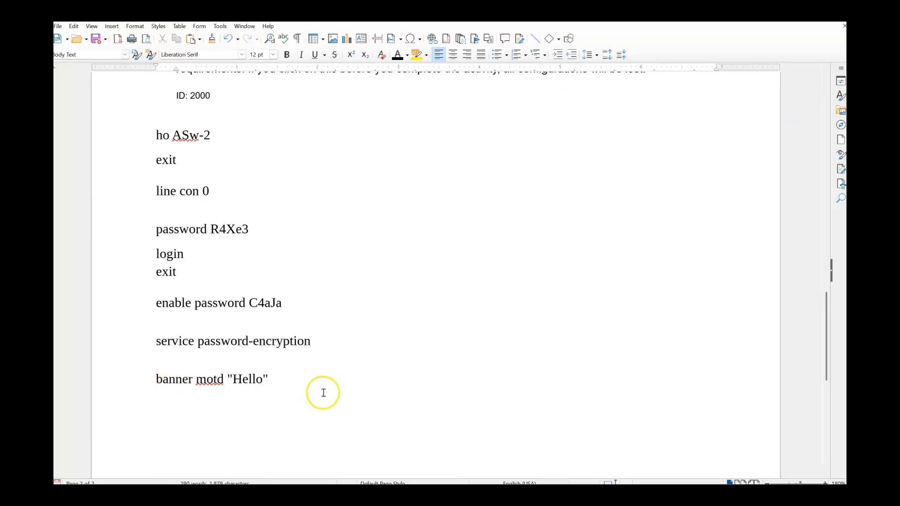
# Highlight the console connection, switch naming and console password requirement lines in yellow.
pyautogui.scroll(10, 324, 393)
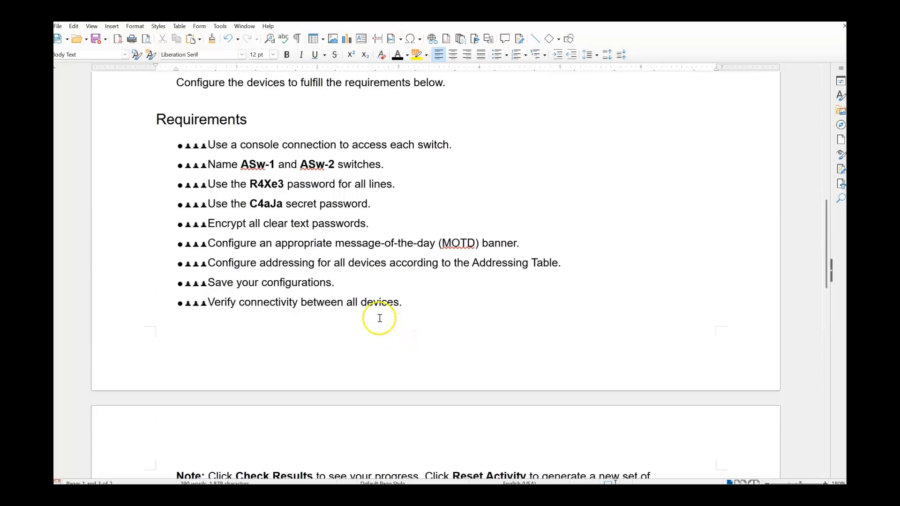
pyautogui.moveTo(208, 145); pyautogui.dragTo(472, 143)
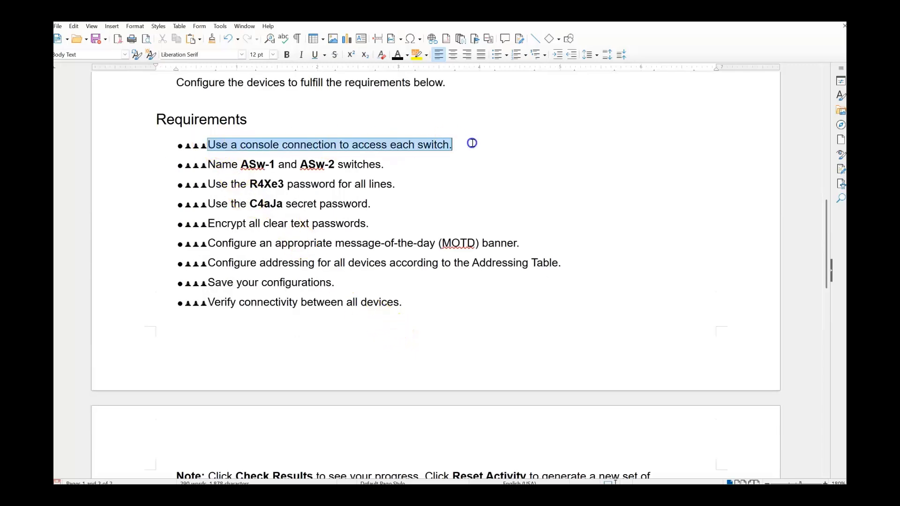
pyautogui.click(414, 55)
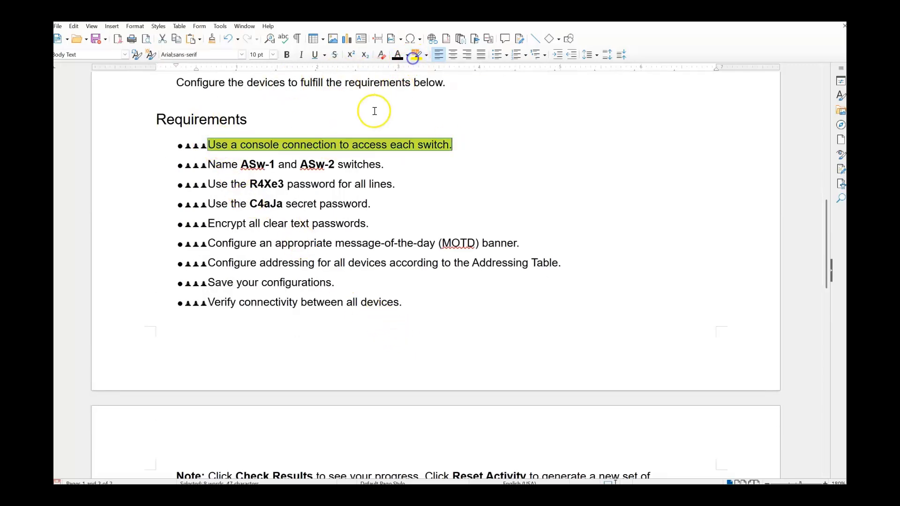
pyautogui.moveTo(209, 164); pyautogui.dragTo(401, 164)
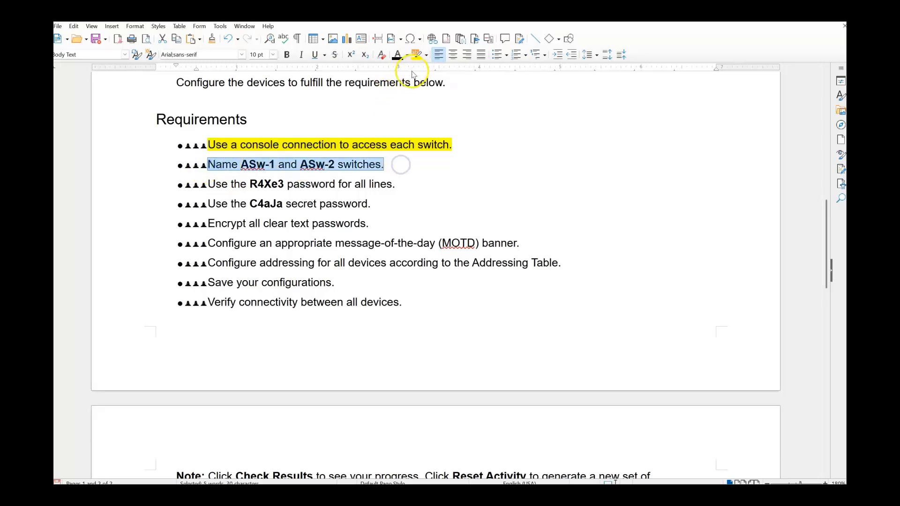
pyautogui.click(414, 55)
pyautogui.moveTo(208, 183); pyautogui.dragTo(393, 179)
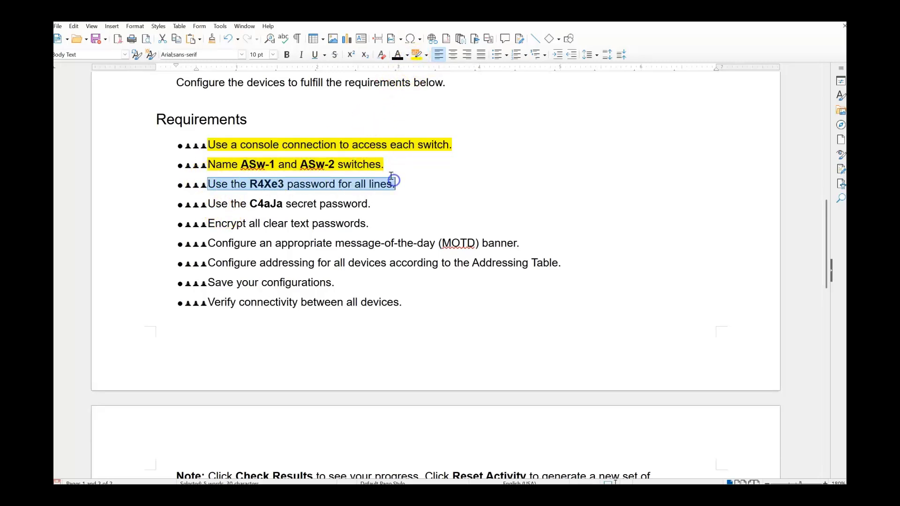
pyautogui.click(416, 54)
# Highlight the secret password, password encryption and MOTD banner requirement lines in yellow.
pyautogui.moveTo(201, 205); pyautogui.dragTo(384, 202)
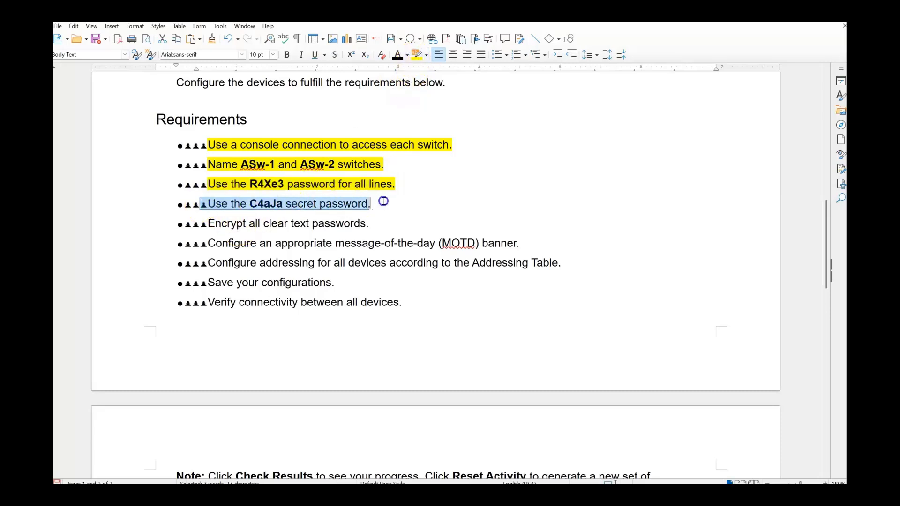
pyautogui.click(415, 57)
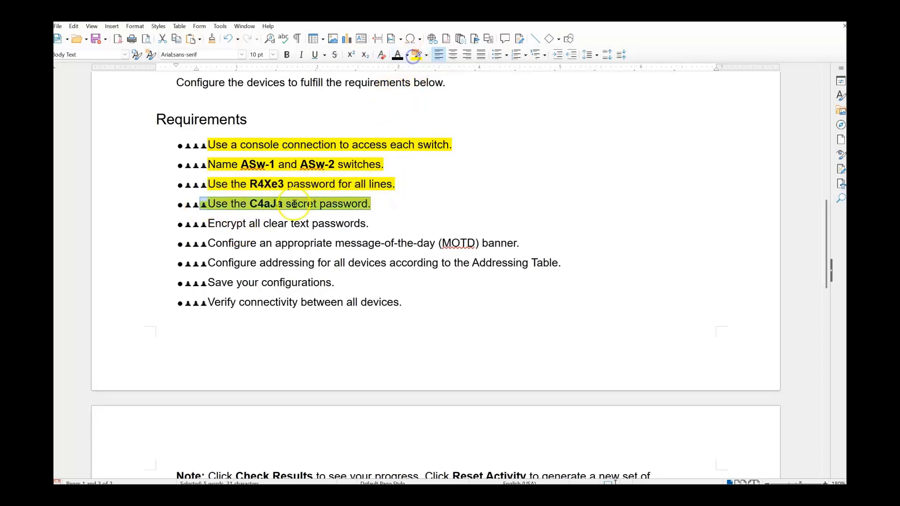
pyautogui.moveTo(201, 224); pyautogui.dragTo(378, 220)
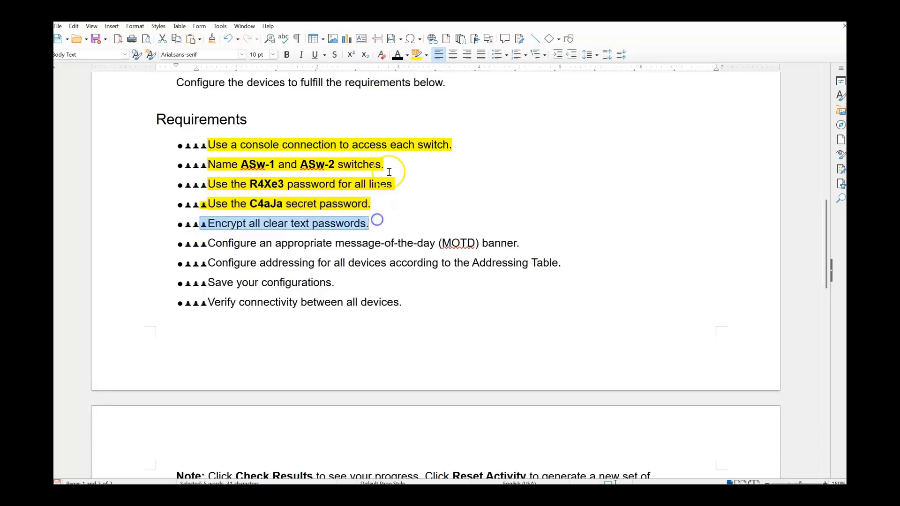
pyautogui.click(416, 54)
pyautogui.moveTo(202, 243); pyautogui.dragTo(526, 237)
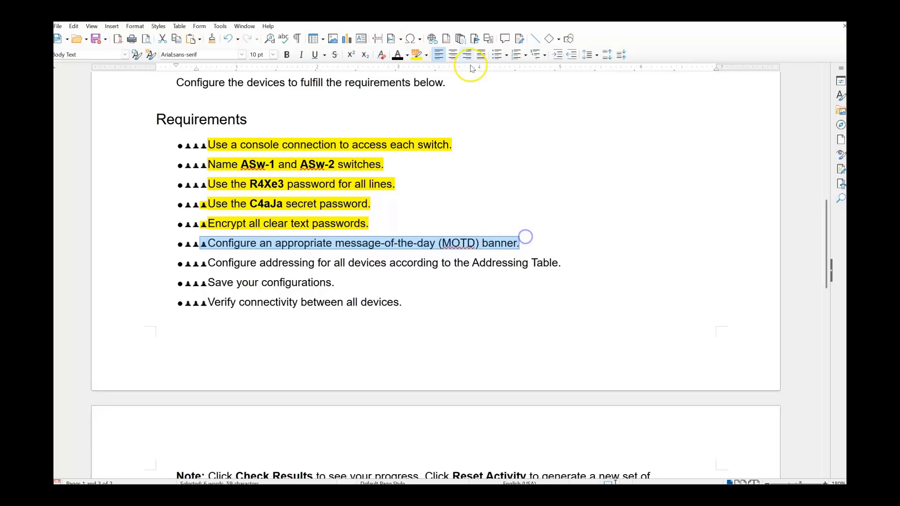
pyautogui.click(416, 54)
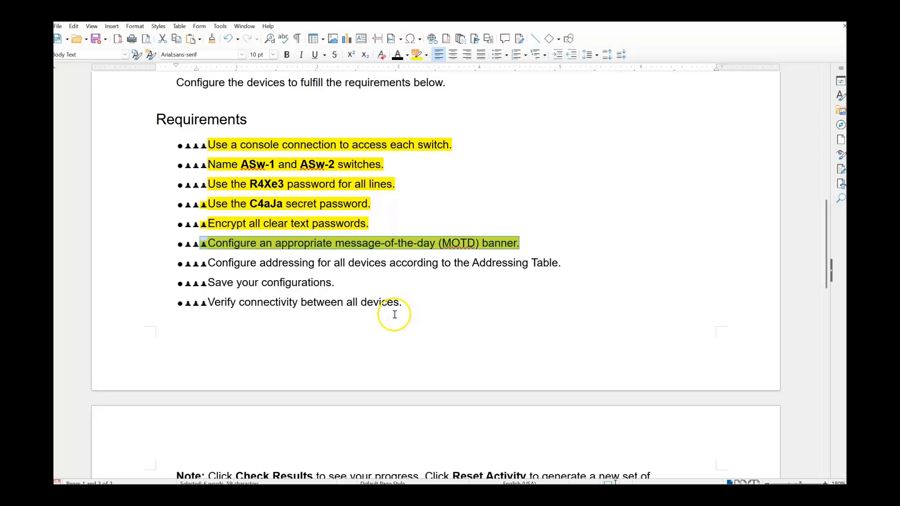
# Bring Packet Tracer forward and close the User-02 console window.
pyautogui.moveTo(678, 496)
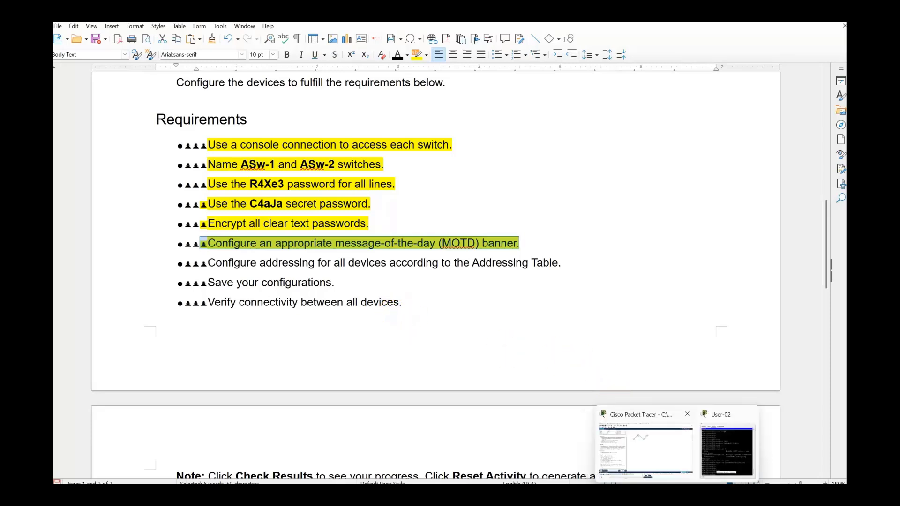
pyautogui.click(727, 450)
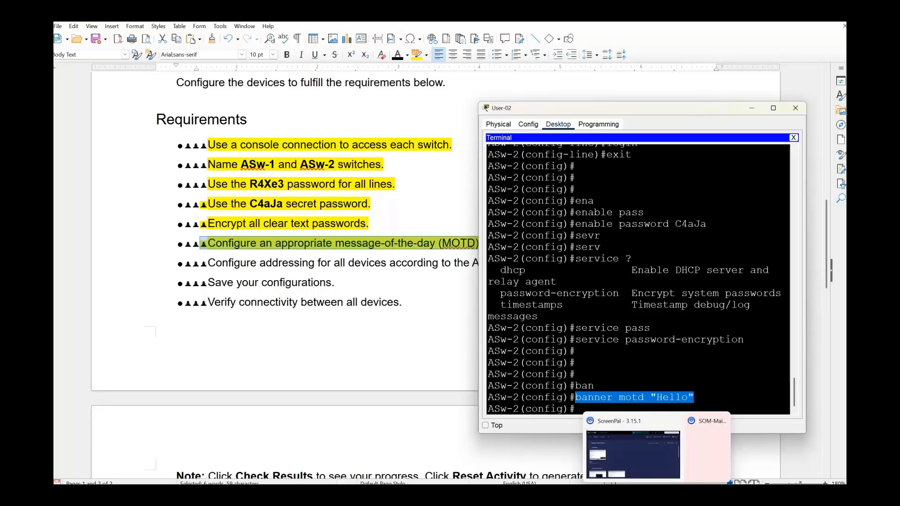
pyautogui.moveTo(678, 495)
pyautogui.click(658, 456)
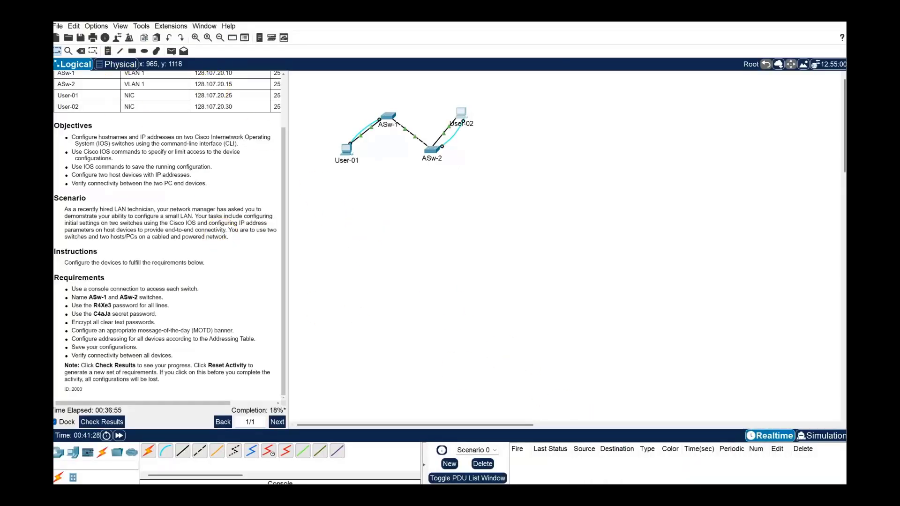
pyautogui.click(709, 445)
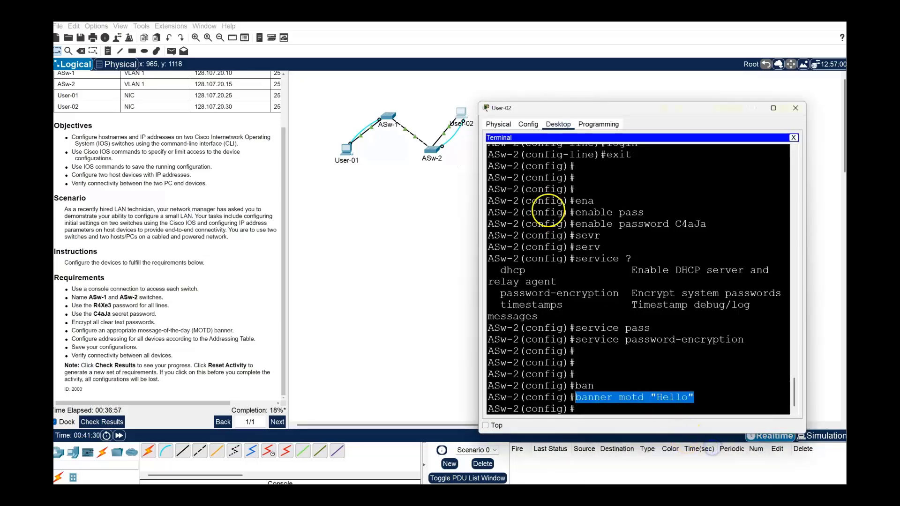
pyautogui.click(796, 108)
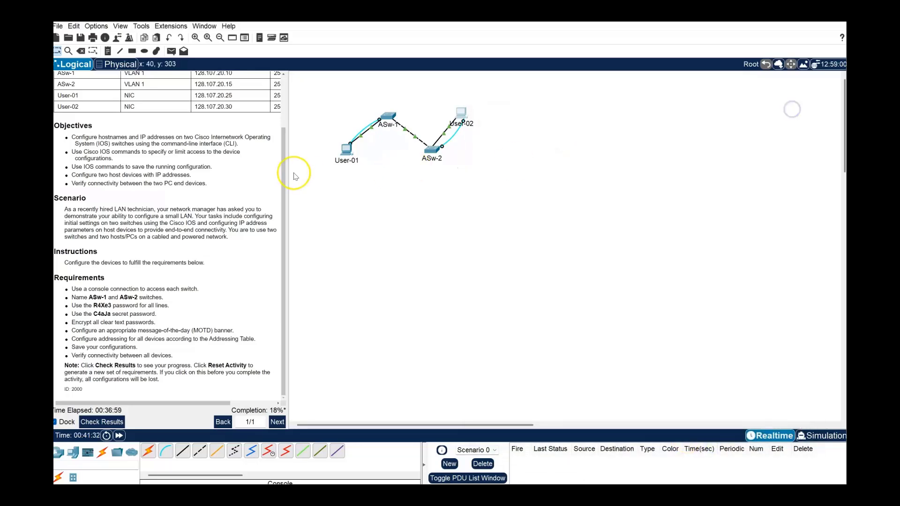
# Check User-01's IP Configuration, close it, and open the User-02 PC's Desktop.
pyautogui.scroll(2, 65, 164)
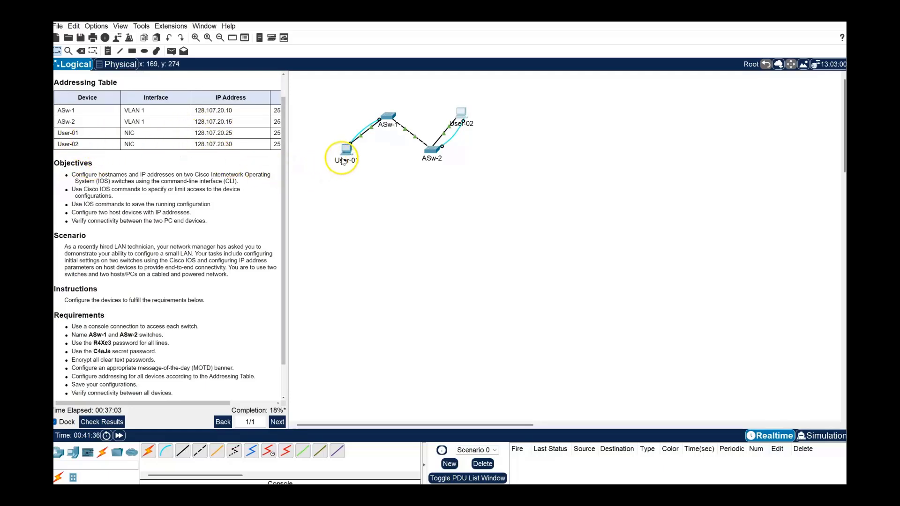
pyautogui.click(344, 149)
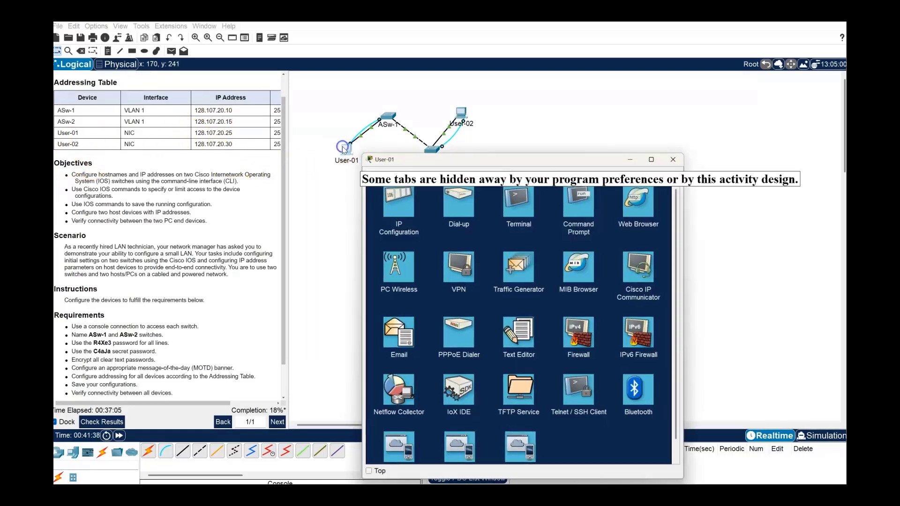
pyautogui.click(397, 206)
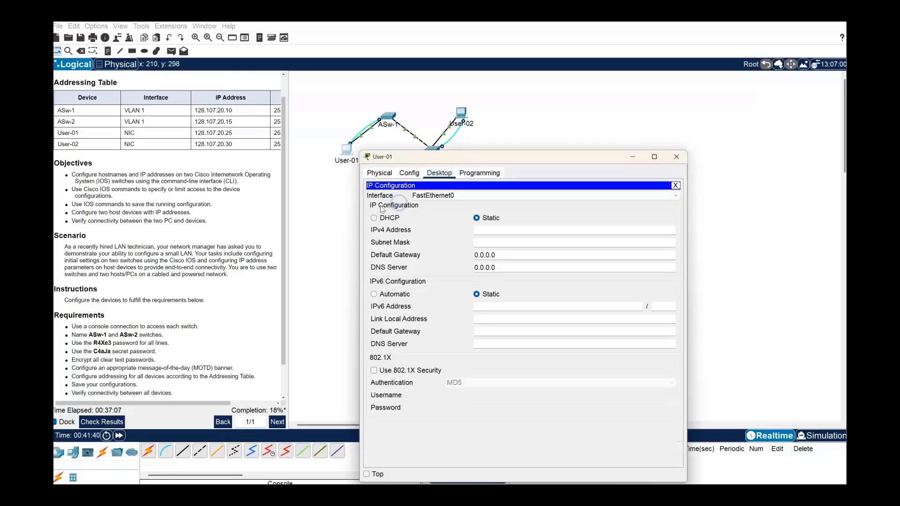
pyautogui.click(483, 230)
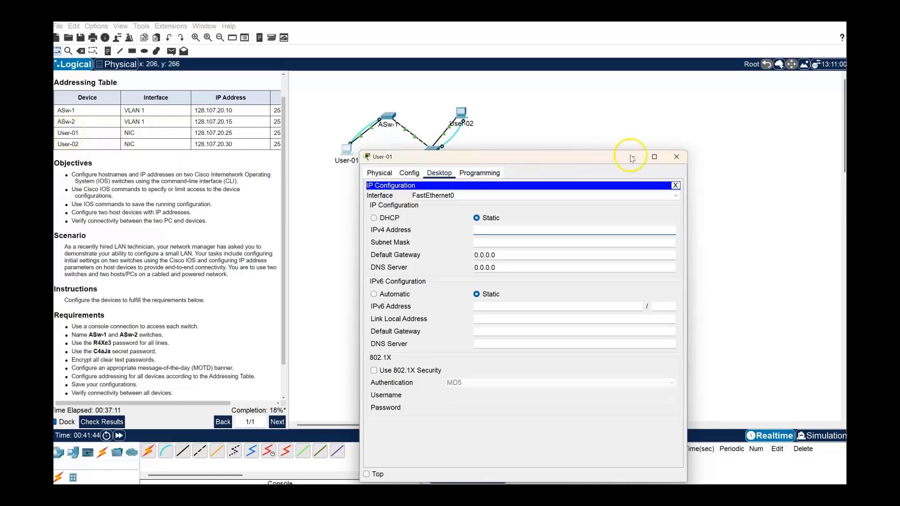
pyautogui.click(677, 157)
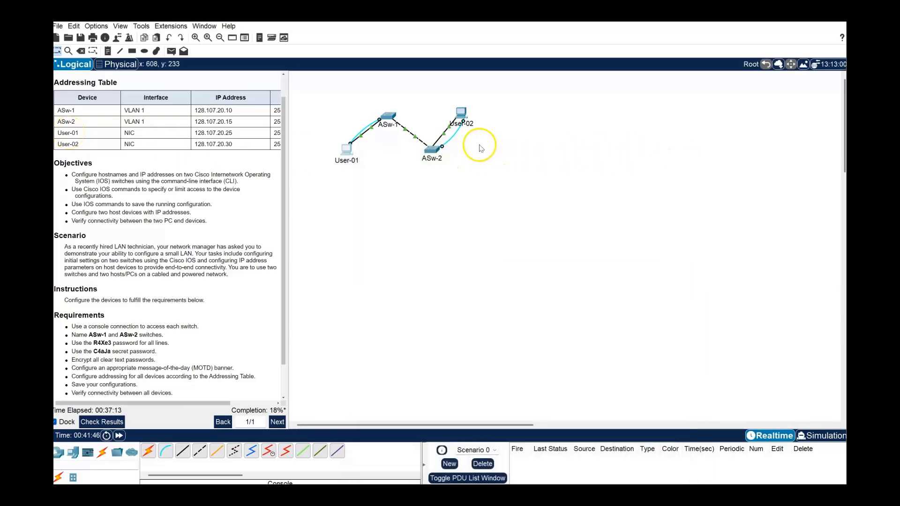
pyautogui.click(461, 113)
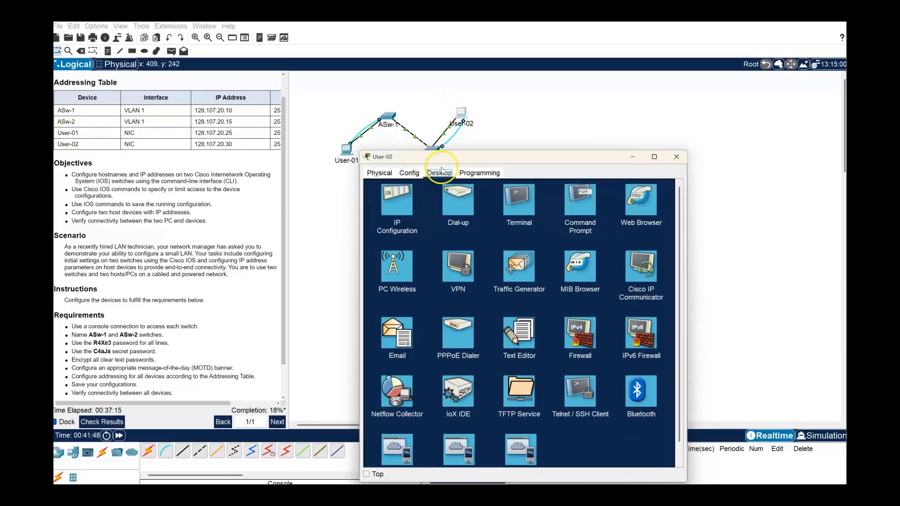
# Set User-02's IPv4 address 128.107.20.15 and mask 255.255.255.0, then minimize Packet Tracer.
pyautogui.click(385, 200)
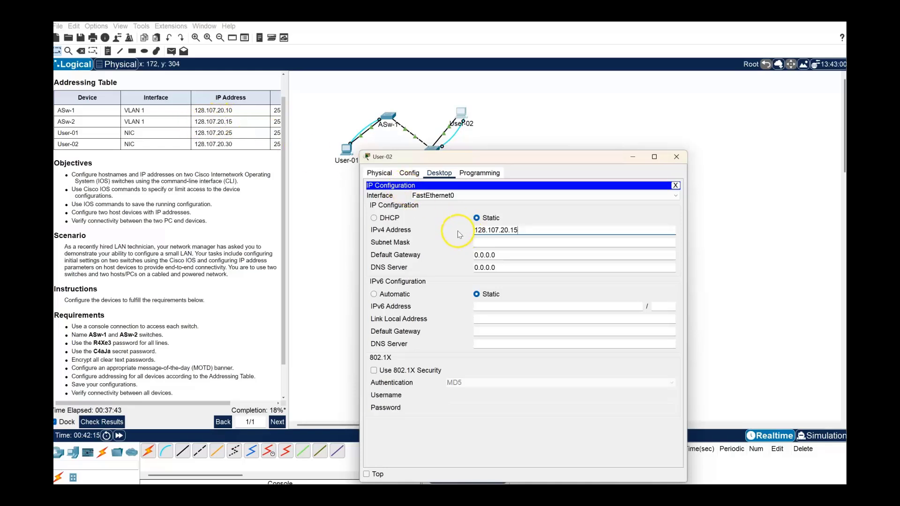
pyautogui.press('Tab')
pyautogui.click(520, 244)
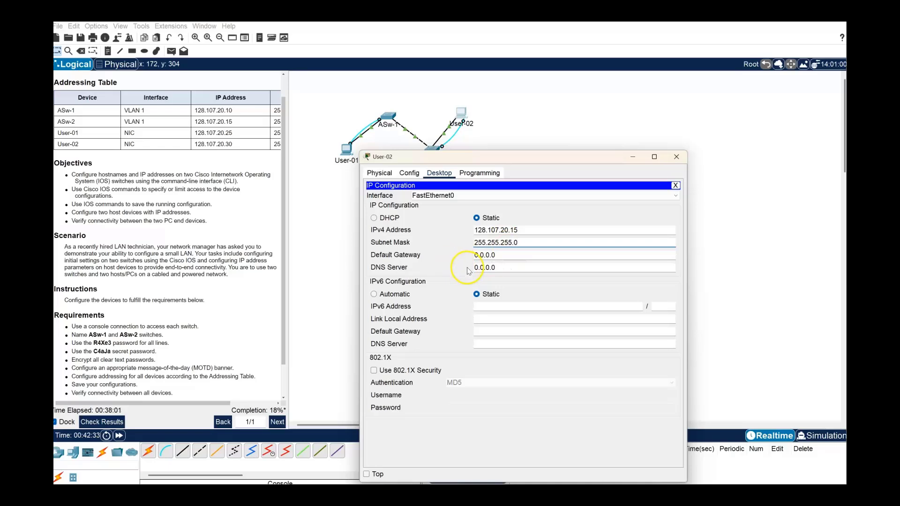
pyautogui.click(677, 159)
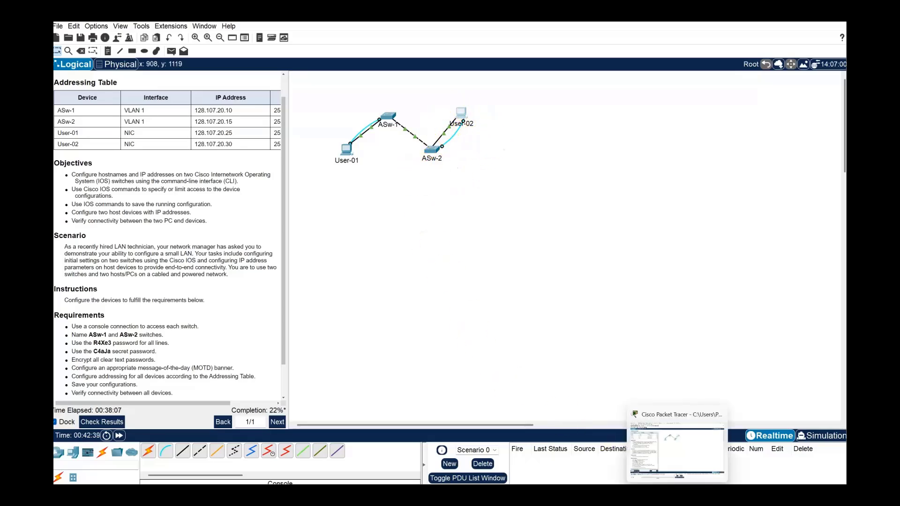
pyautogui.click(677, 495)
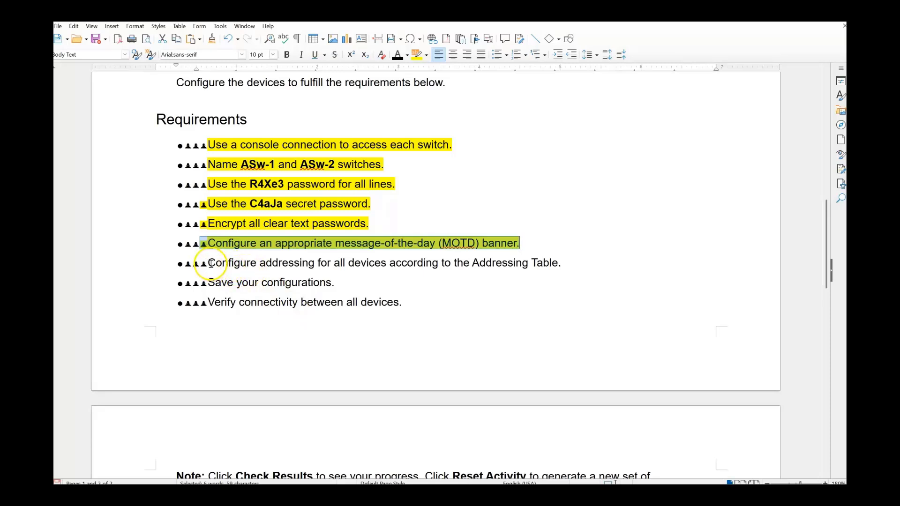
# Highlight the opening words of the addressing requirement line, then return to Packet Tracer.
pyautogui.moveTo(208, 263); pyautogui.dragTo(282, 264)
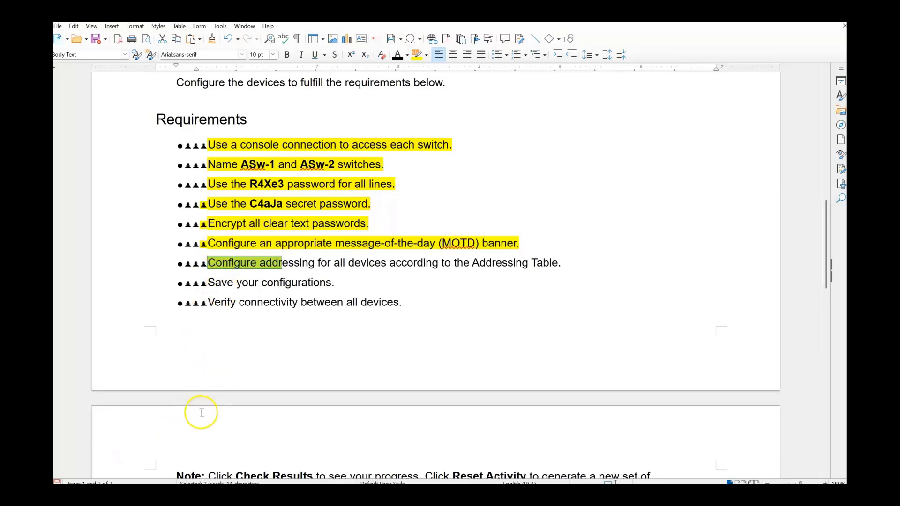
pyautogui.click(282, 284)
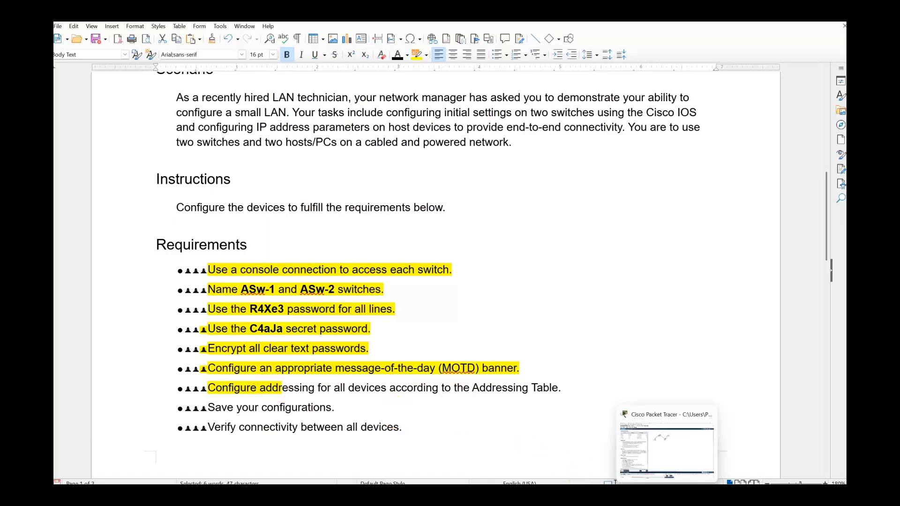
pyautogui.click(668, 493)
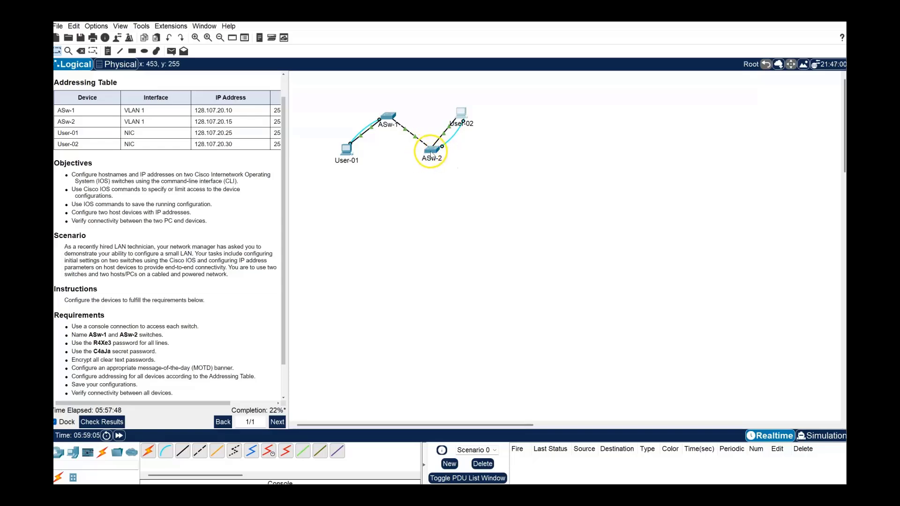
# Open User-02's console terminal, enlarge it, and bring up ASw-2's Hello banner password prompt.
pyautogui.click(461, 117)
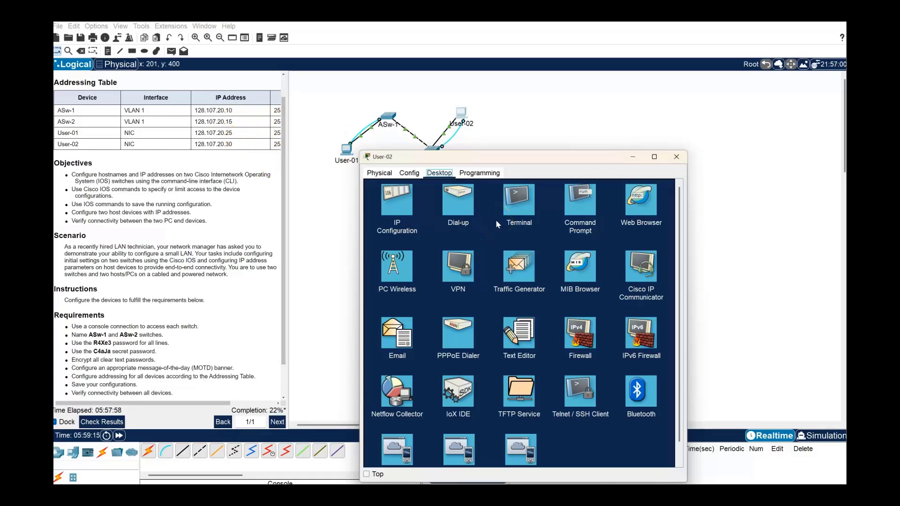
pyautogui.click(518, 208)
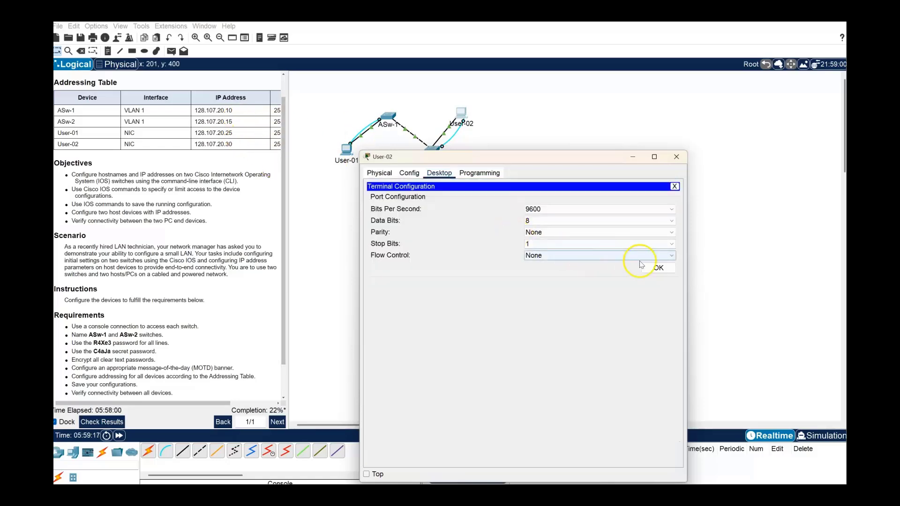
pyautogui.click(657, 268)
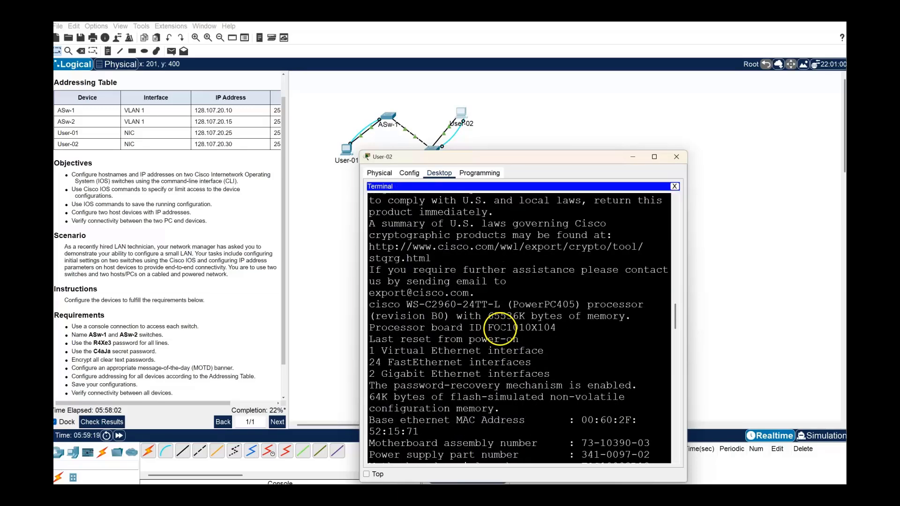
pyautogui.moveTo(543, 157); pyautogui.dragTo(474, 62)
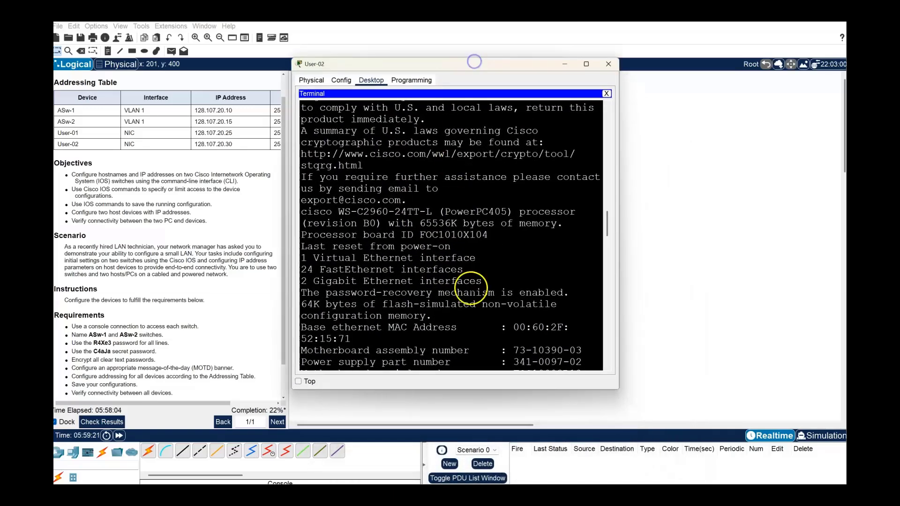
pyautogui.moveTo(466, 389); pyautogui.dragTo(470, 466)
pyautogui.click(446, 406)
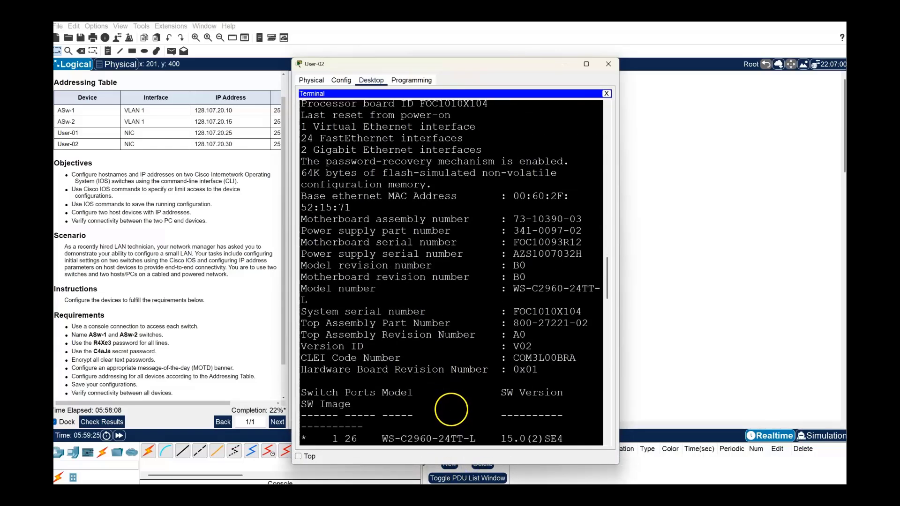
pyautogui.scroll(-14, 446, 404)
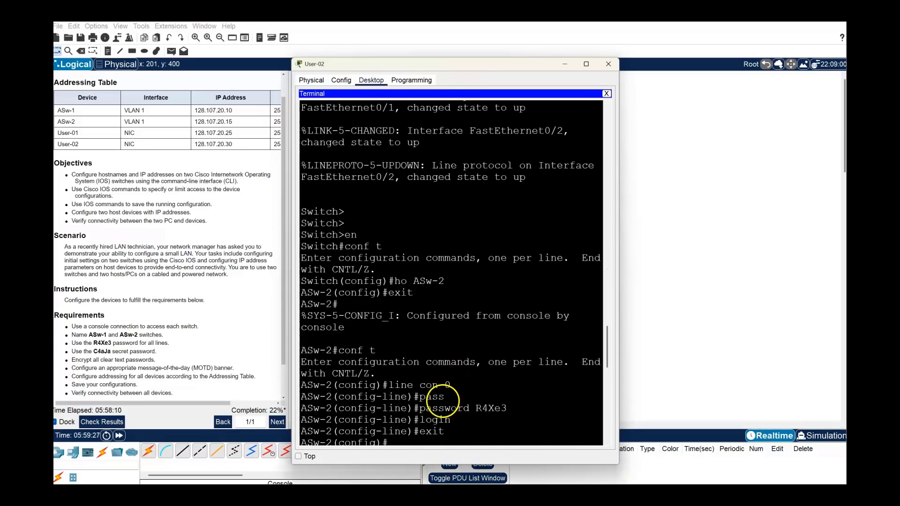
pyautogui.scroll(-4, 440, 397)
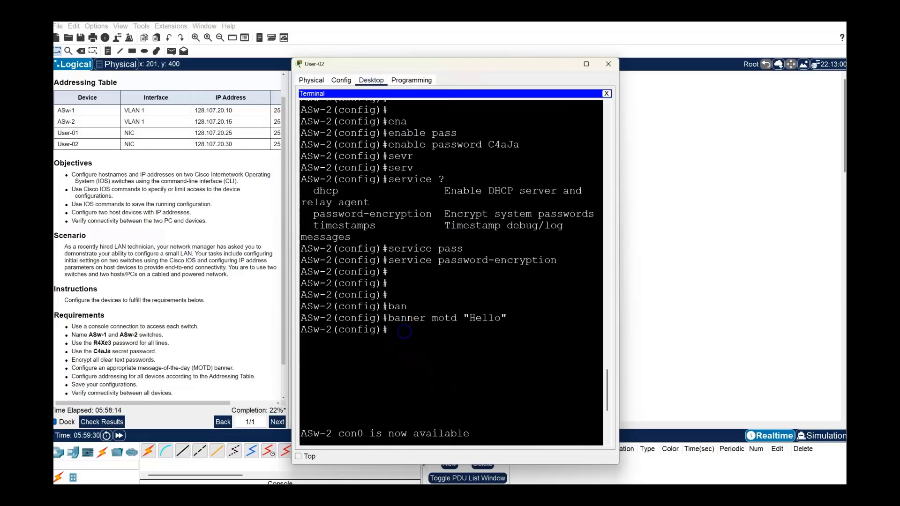
pyautogui.press('Return')
pyautogui.press('Return')
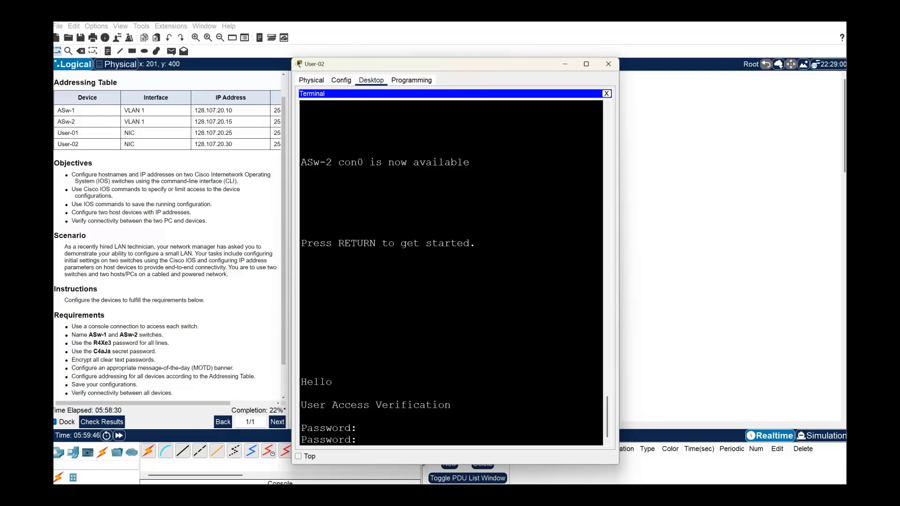
# Log into ASw-2 with the console password, then reach privileged mode with the enable password.
pyautogui.press('Return')
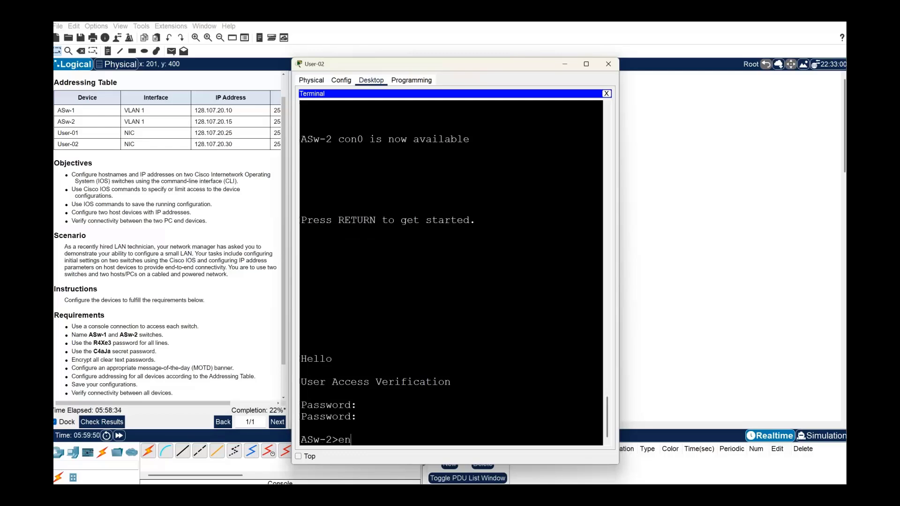
pyautogui.write('en')
pyautogui.press('Return')
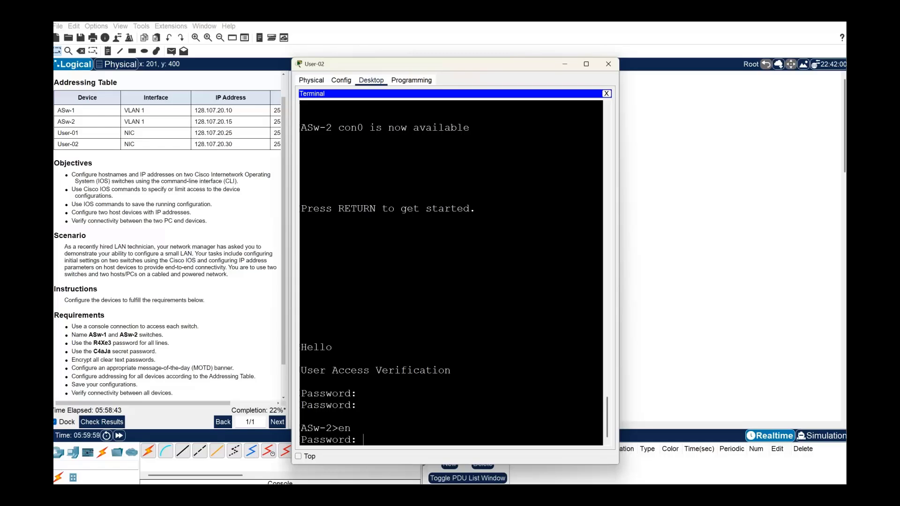
pyautogui.press('Return')
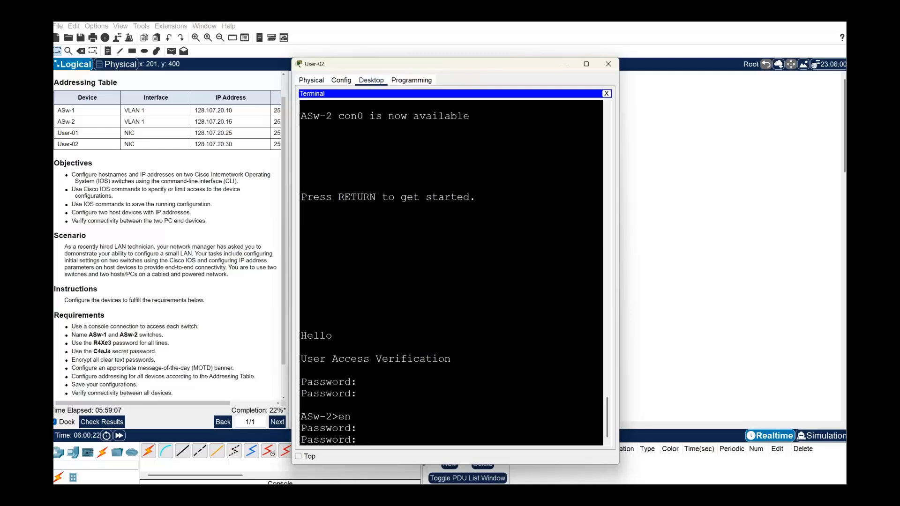
pyautogui.press('Return')
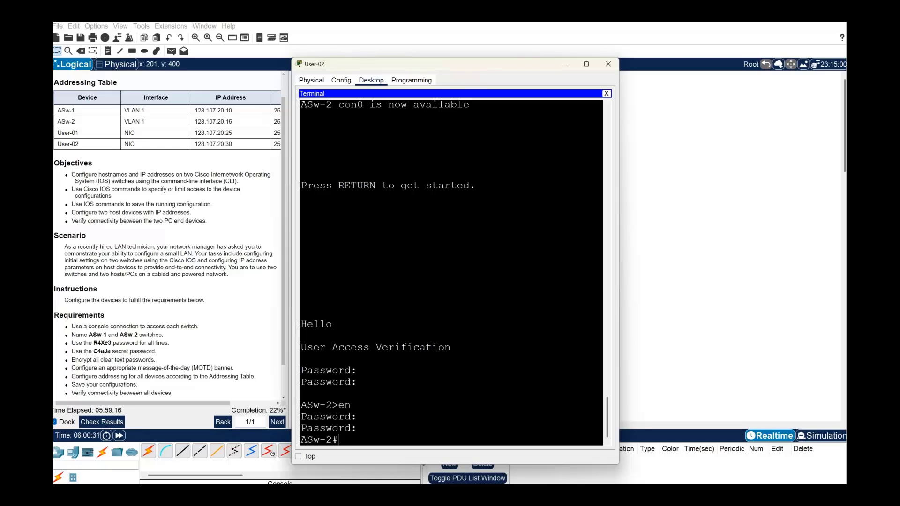
# Enter conf t and interface vlan 1, then begin an ip address command.
pyautogui.write('conf t')
pyautogui.press('Return')
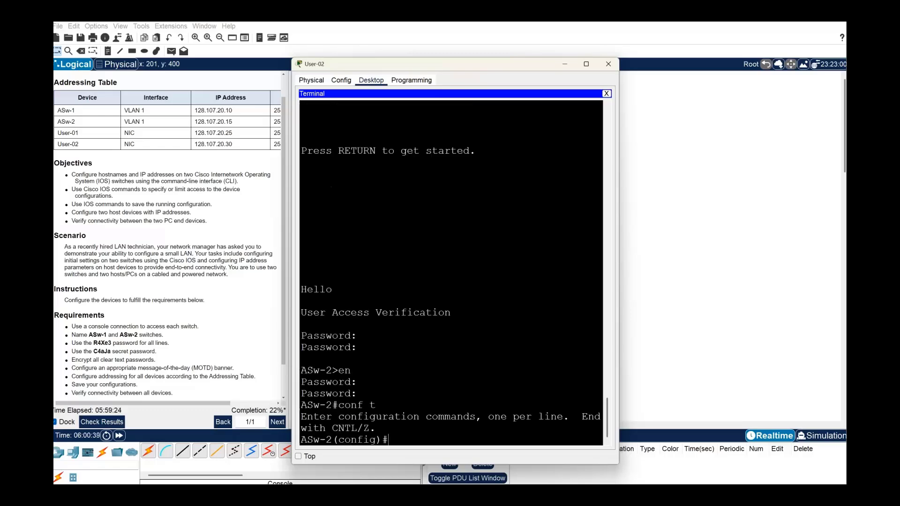
pyautogui.write('inter')
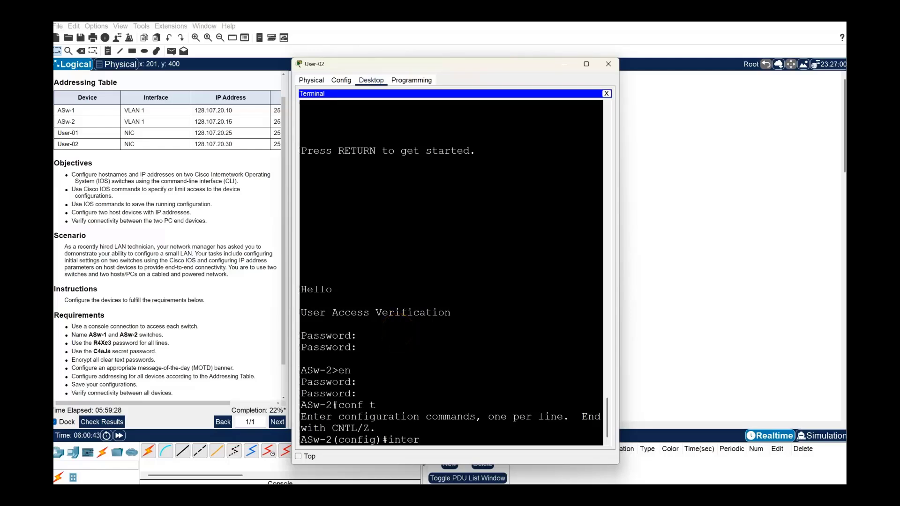
pyautogui.press('Tab')
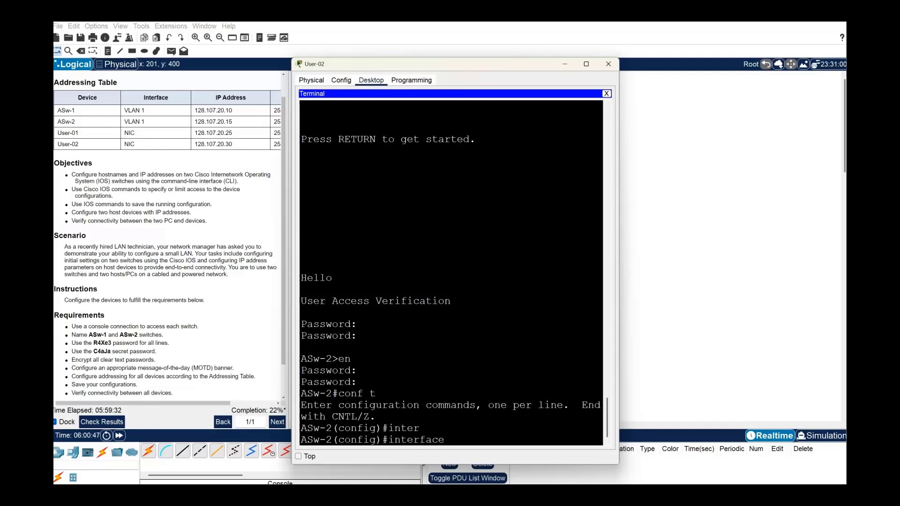
pyautogui.write('?')
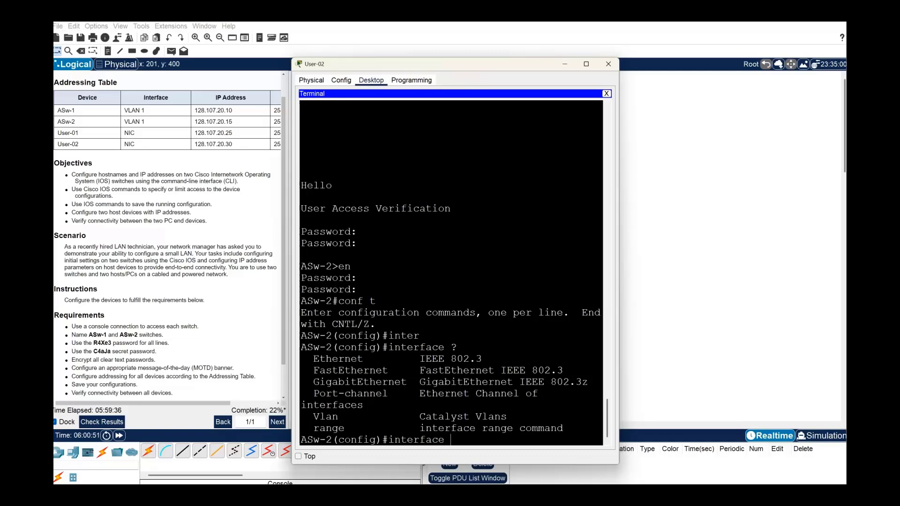
pyautogui.click(587, 67)
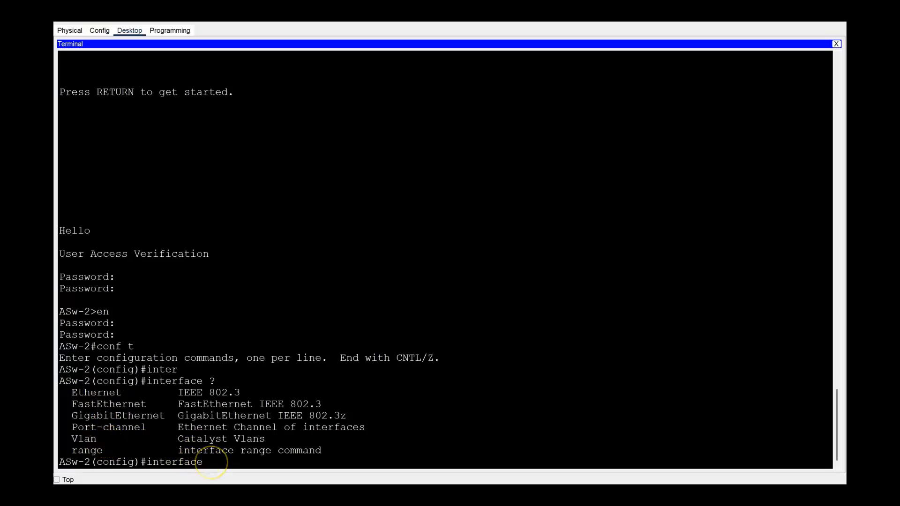
pyautogui.write('vlan 1')
pyautogui.press('Return')
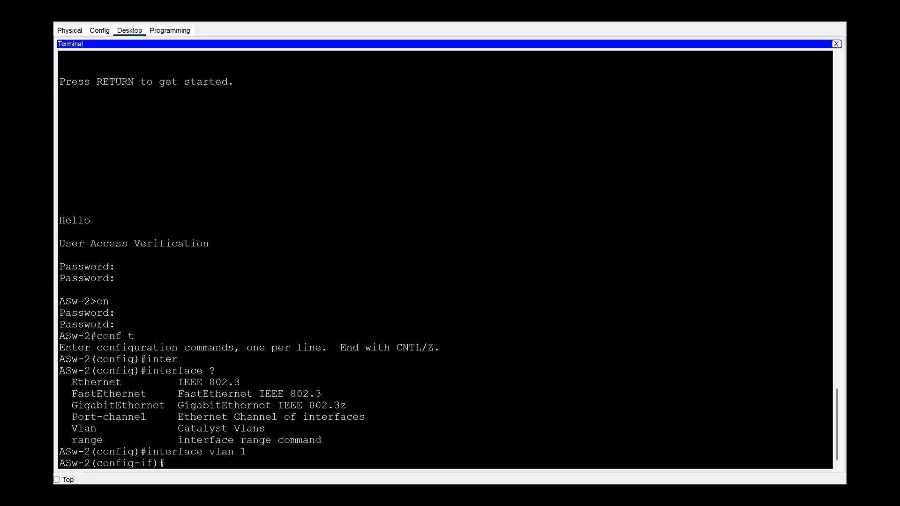
pyautogui.write('ip add')
# Assign 128.107.20.15 255.255.255.0 to ASw-2's VLAN 1 and bring it up with no shut.
pyautogui.press('BackSpace')
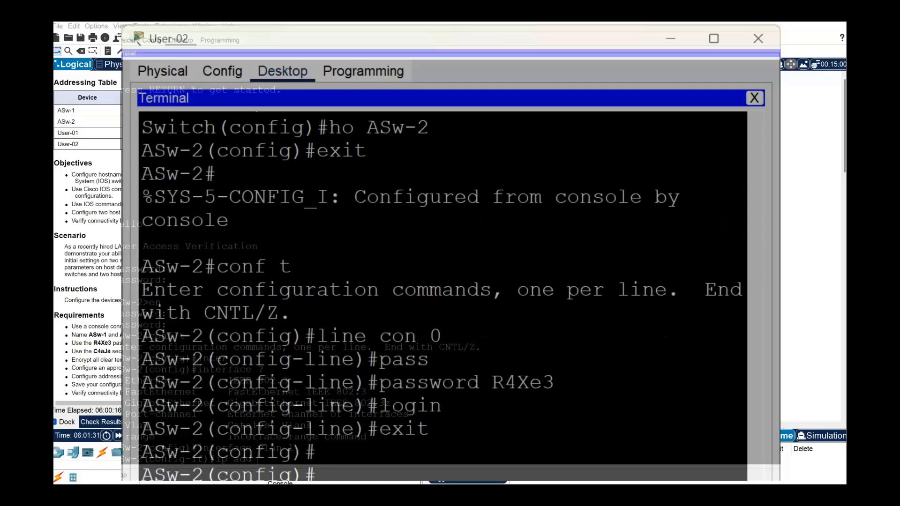
pyautogui.scroll(2, 130, 133)
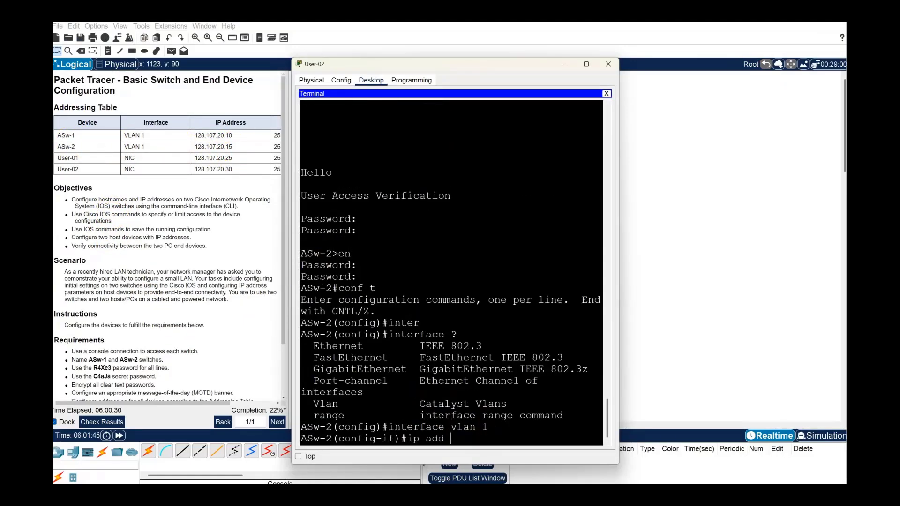
pyautogui.write('128.107.20.15 255.255.')
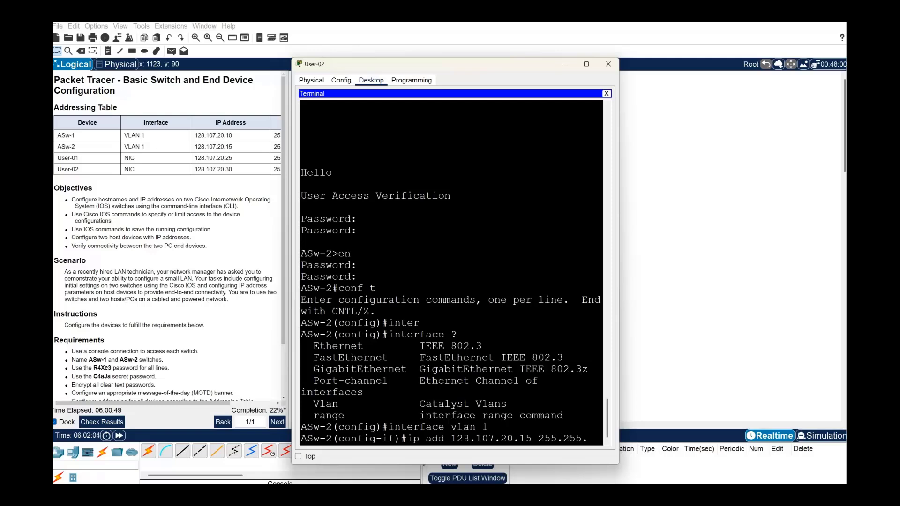
pyautogui.write('255')
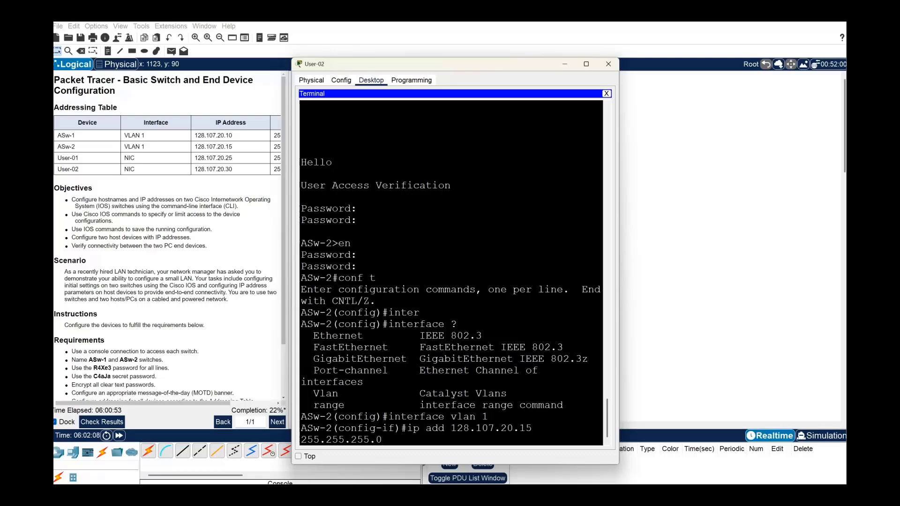
pyautogui.write('.0')
pyautogui.press('Return')
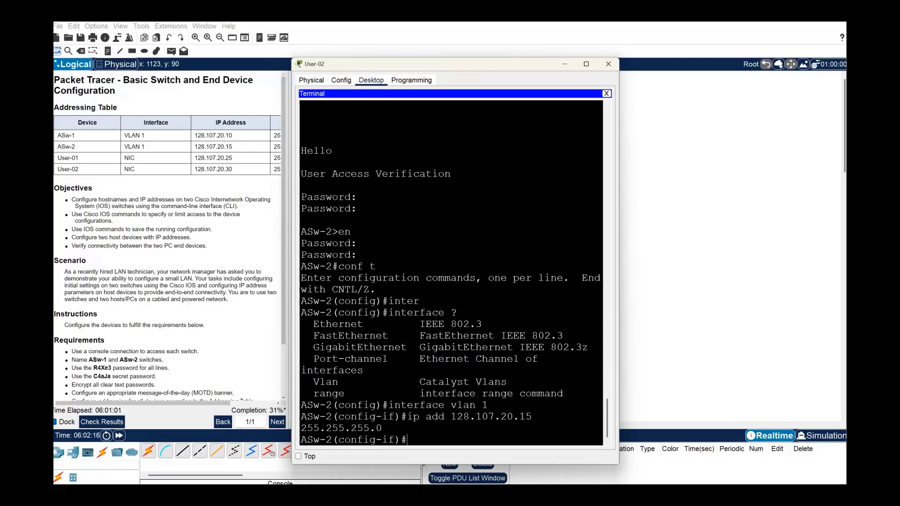
pyautogui.write('no shut')
pyautogui.press('Return')
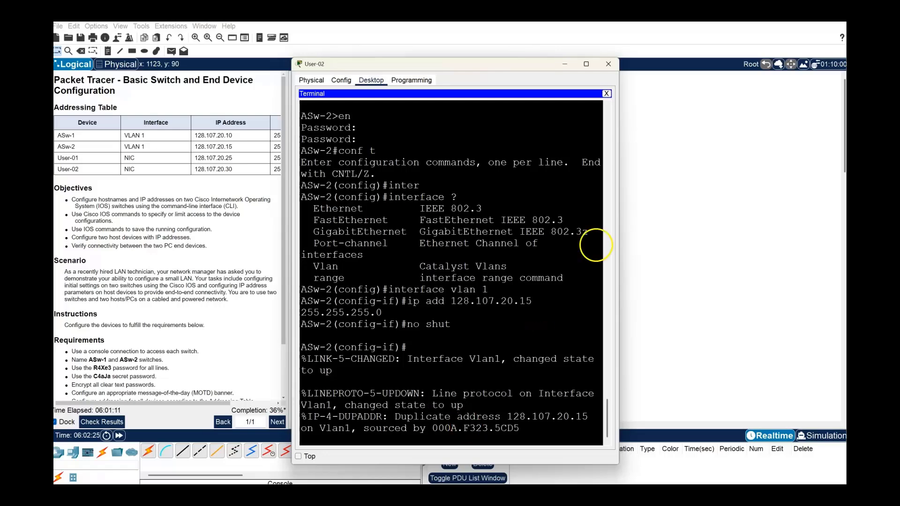
# Copy the interface vlan 1, ip add and no shut lines from ASw-2's maximized terminal.
pyautogui.click(585, 64)
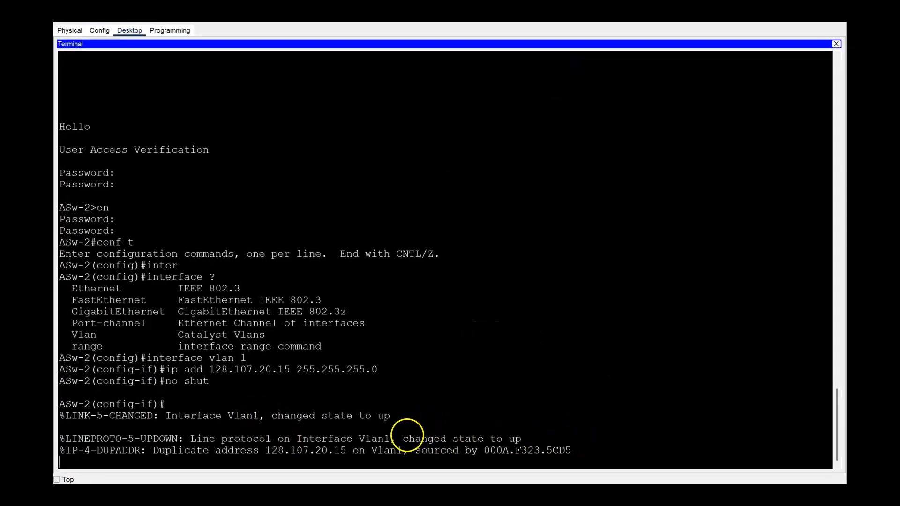
pyautogui.moveTo(409, 439); pyautogui.dragTo(522, 439)
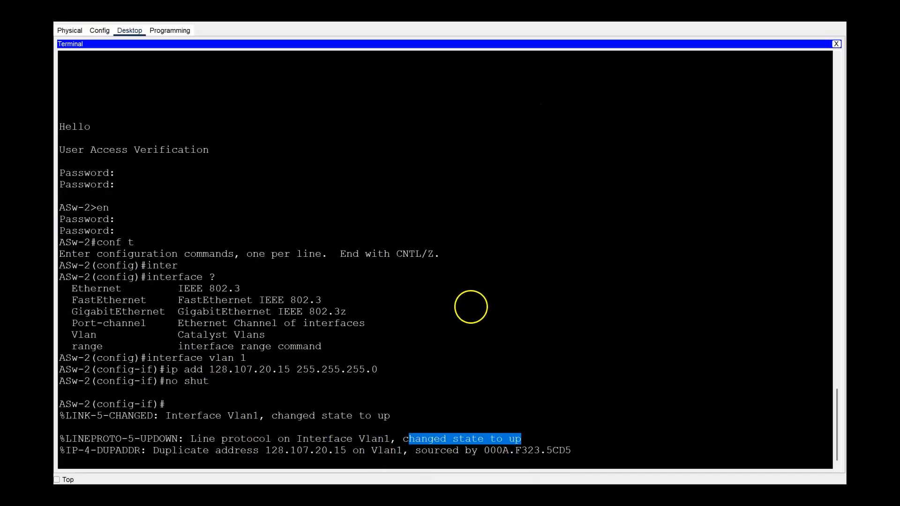
pyautogui.moveTo(219, 383); pyautogui.dragTo(59, 357)
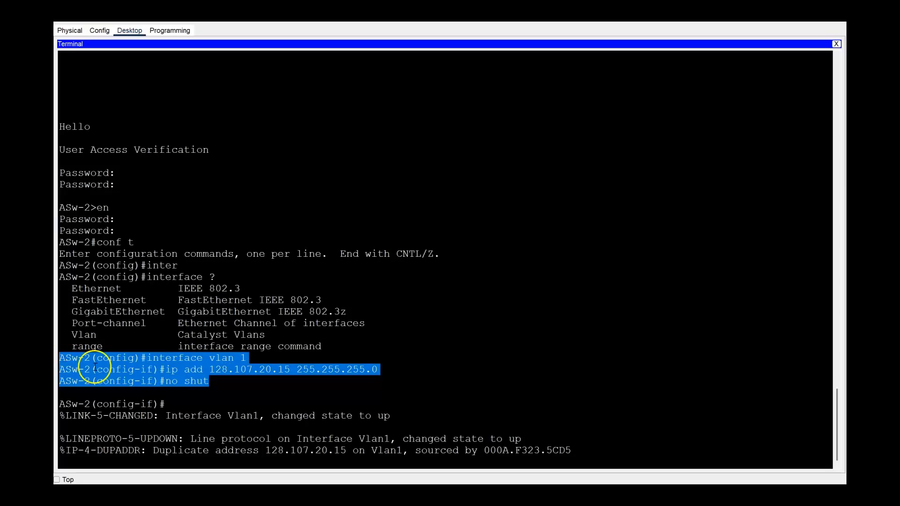
pyautogui.rightClick(102, 367)
pyautogui.click(126, 373)
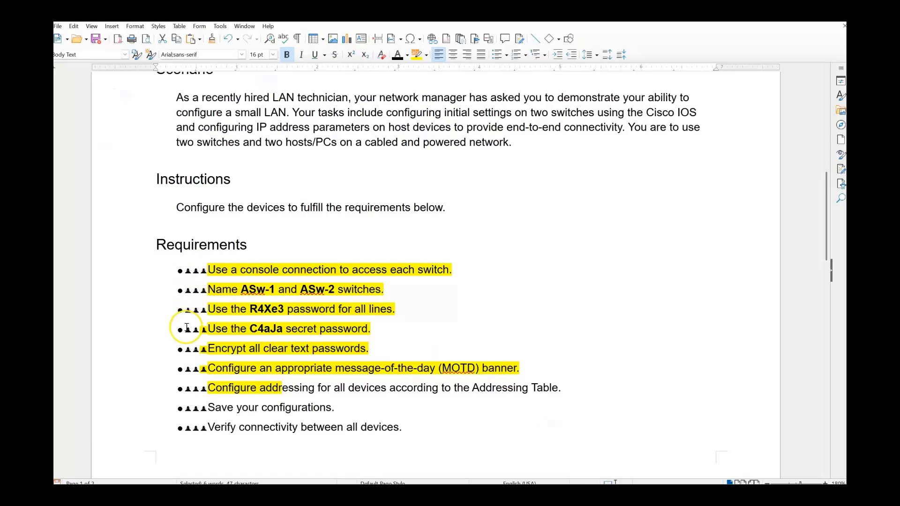
# Paste the three VLAN 1 commands below the banner line in the Writer notes.
pyautogui.scroll(-10, 211, 323)
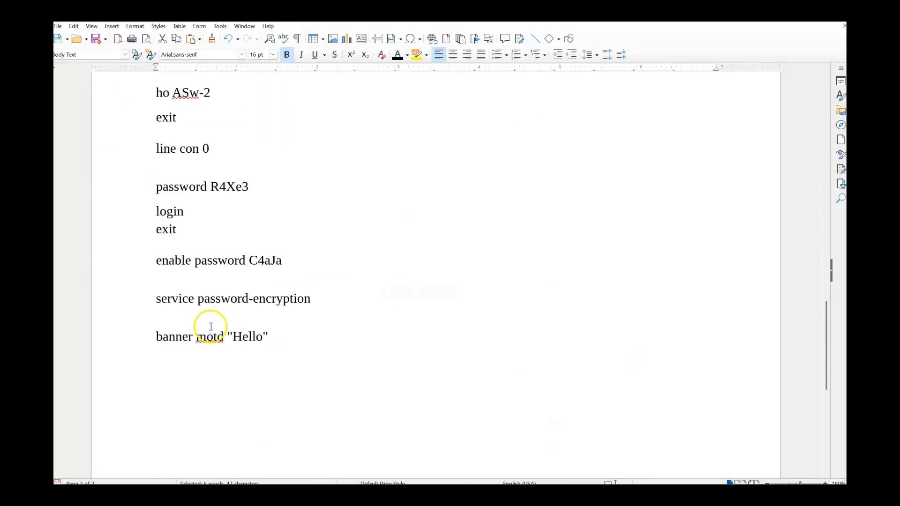
pyautogui.scroll(-1, 197, 335)
pyautogui.click(167, 333)
pyautogui.rightClick(167, 332)
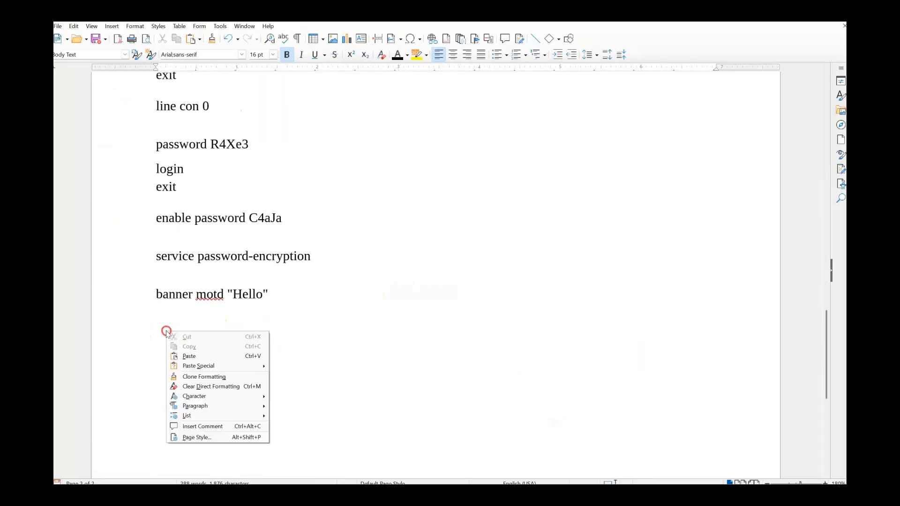
pyautogui.click(188, 356)
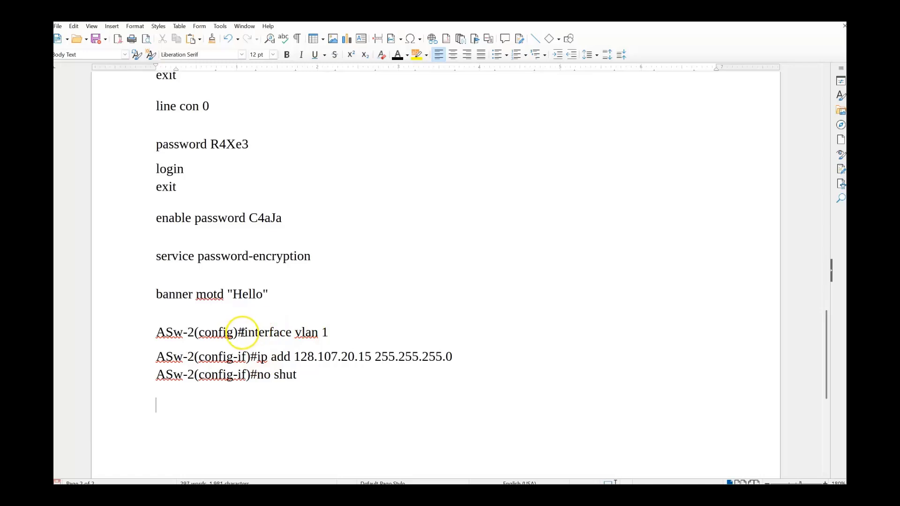
# Strip the ASw-2 prompt prefixes so the lines read interface vlan 1, ip add, no shut.
pyautogui.moveTo(244, 333); pyautogui.dragTo(142, 322)
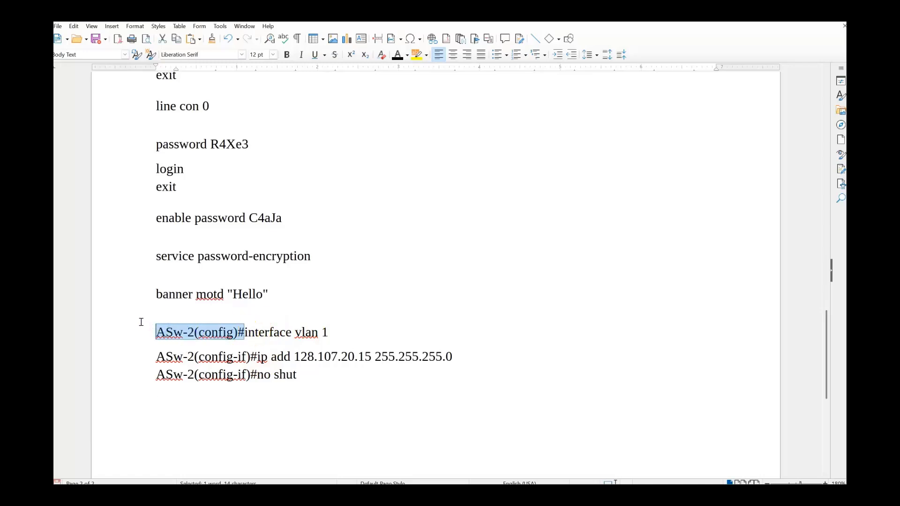
pyautogui.press('BackSpace')
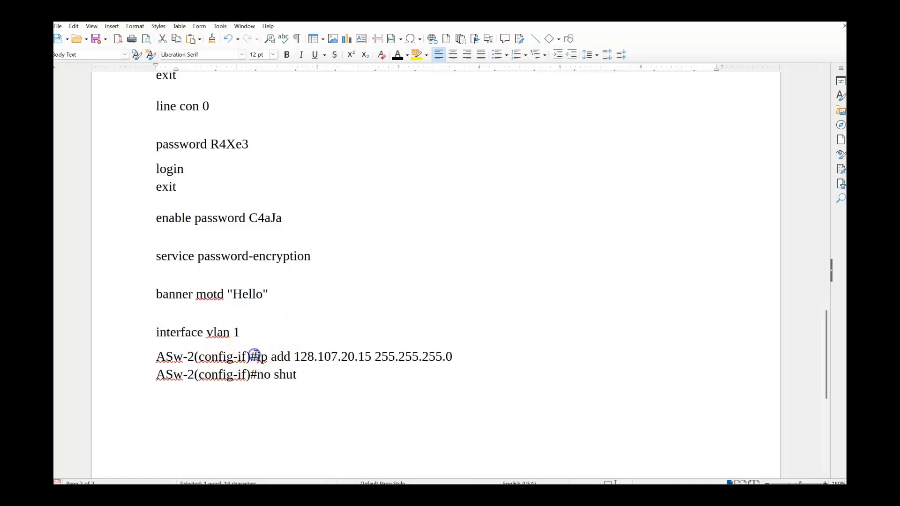
pyautogui.moveTo(255, 355); pyautogui.dragTo(148, 351)
pyautogui.press('BackSpace')
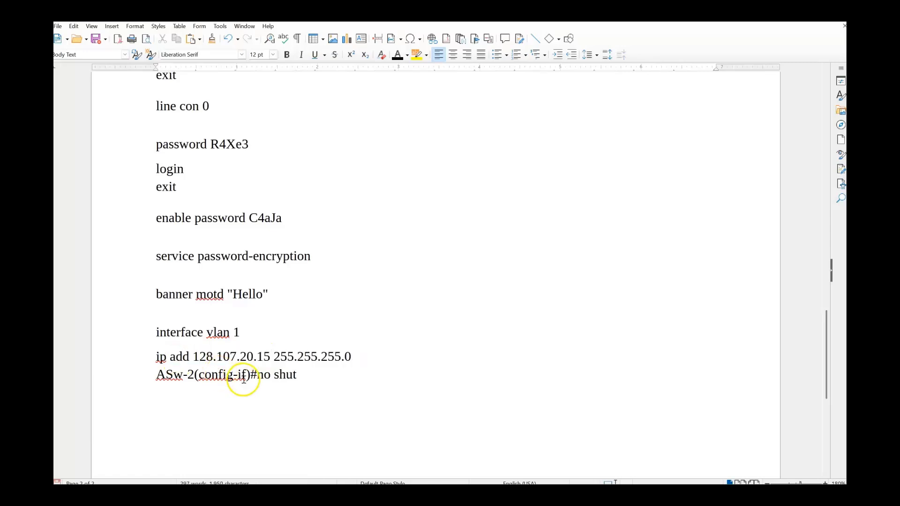
pyautogui.moveTo(251, 375); pyautogui.dragTo(152, 369)
pyautogui.press('BackSpace')
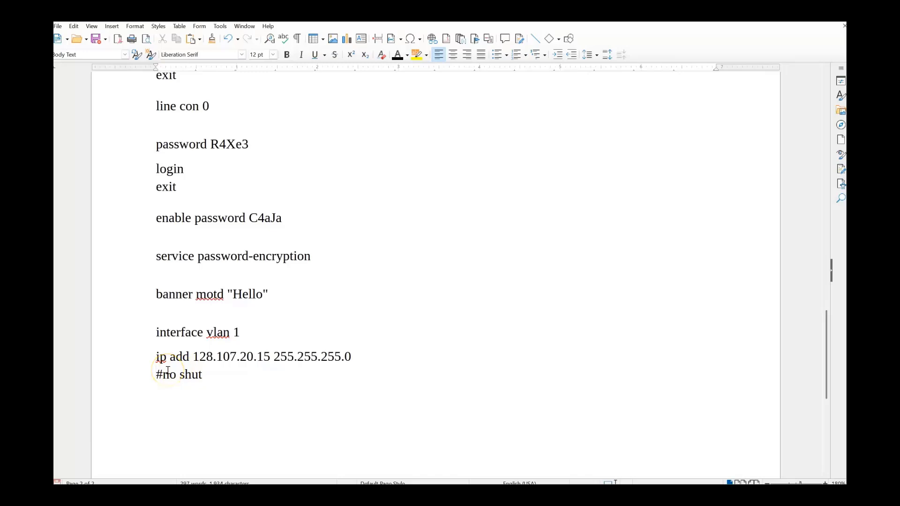
pyautogui.press('Delete')
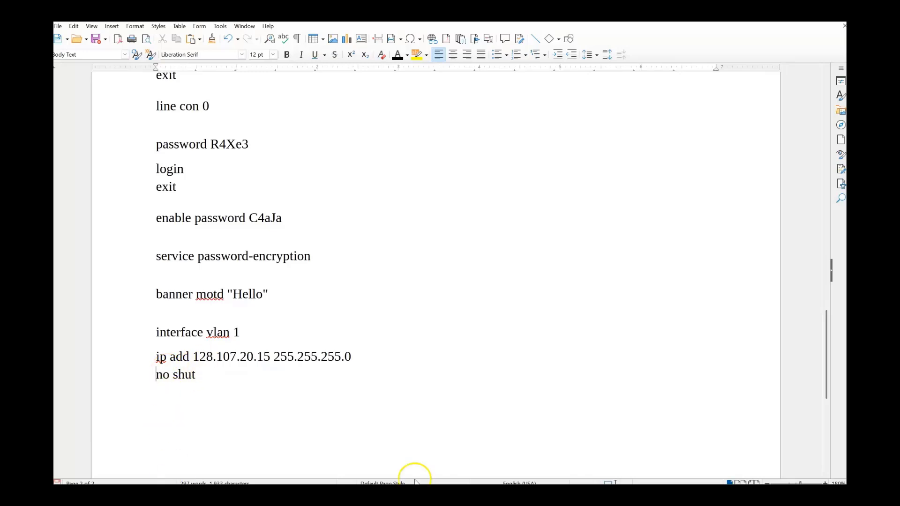
pyautogui.press('super+s')
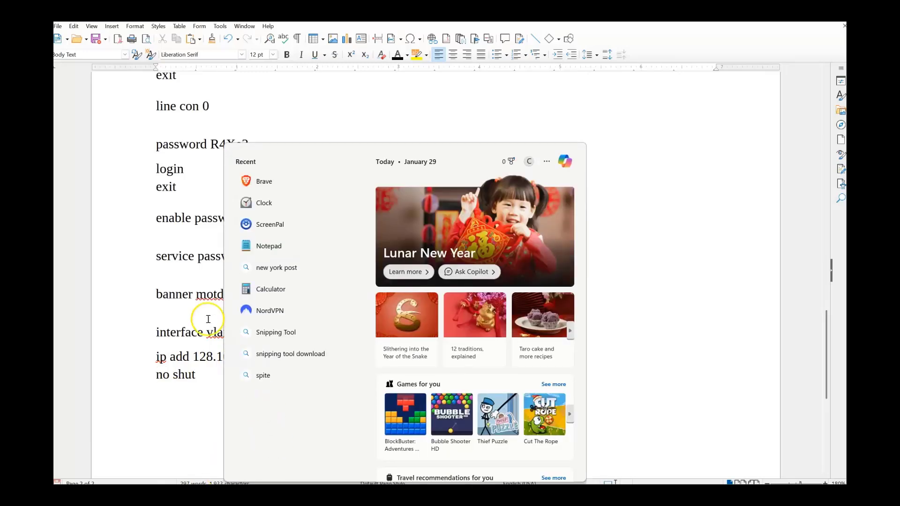
# Cut the full ASw-2 command list from Writer and paste it into a new Notepad note.
pyautogui.click(241, 246)
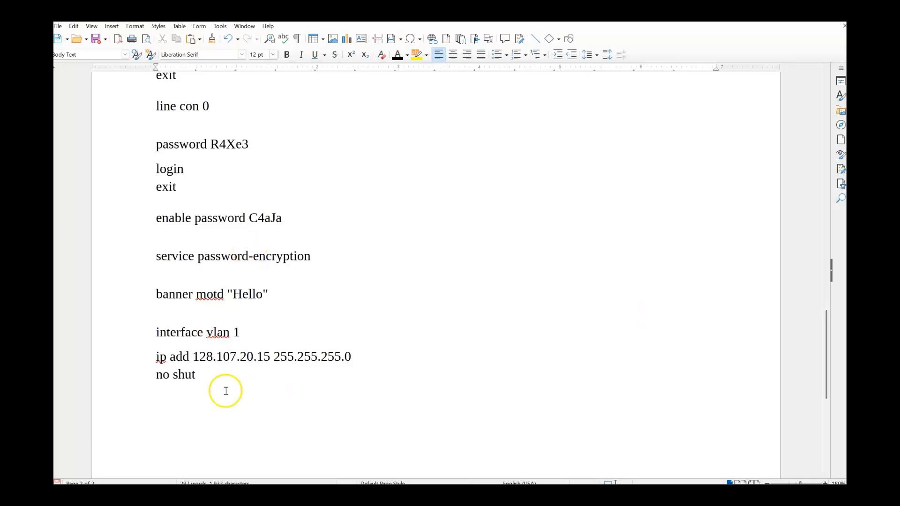
pyautogui.moveTo(223, 389); pyautogui.dragTo(153, 173)
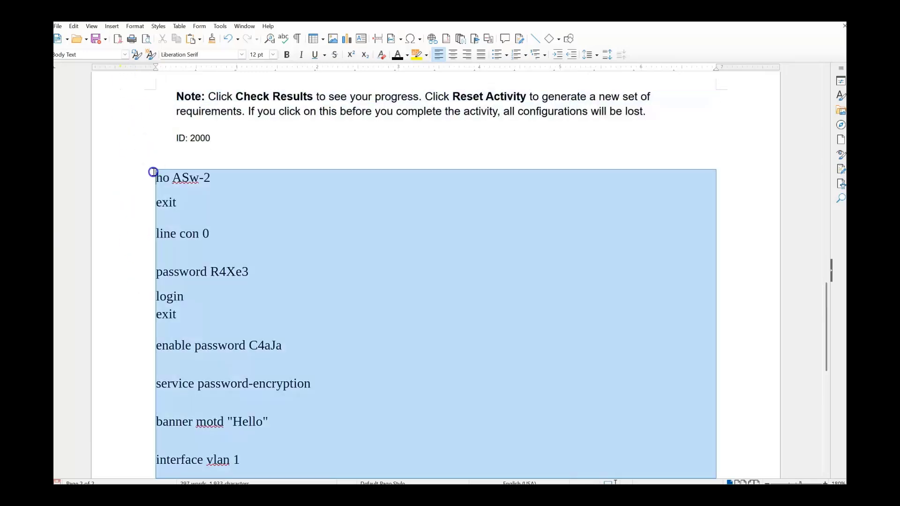
pyautogui.rightClick(205, 209)
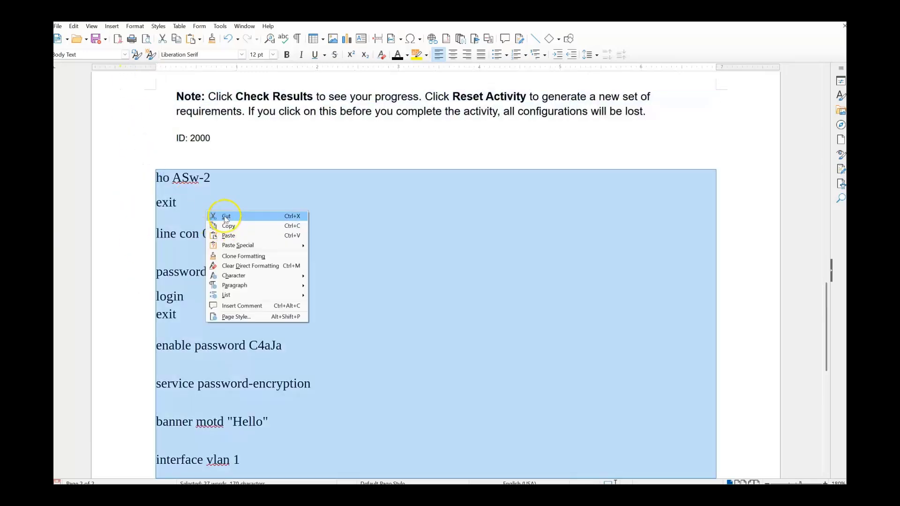
pyautogui.click(220, 216)
pyautogui.moveTo(844, 123); pyautogui.dragTo(376, 121)
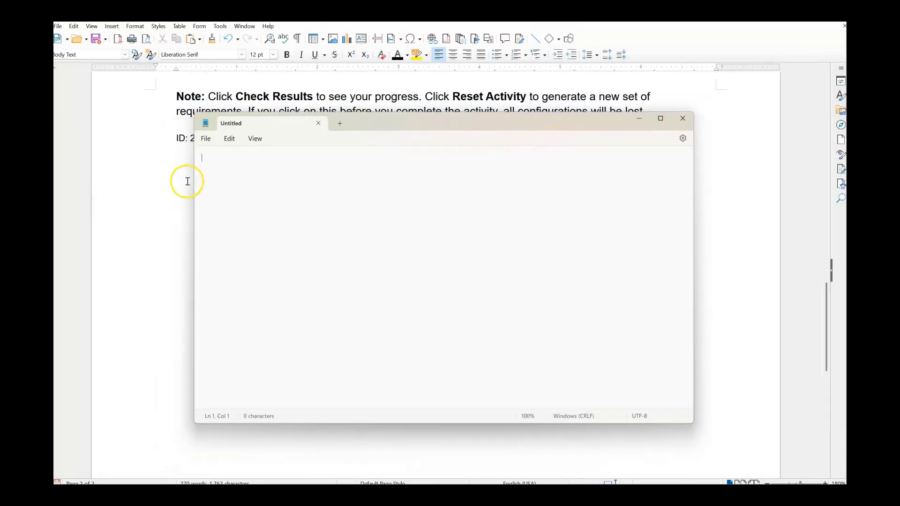
pyautogui.rightClick(216, 167)
pyautogui.click(242, 237)
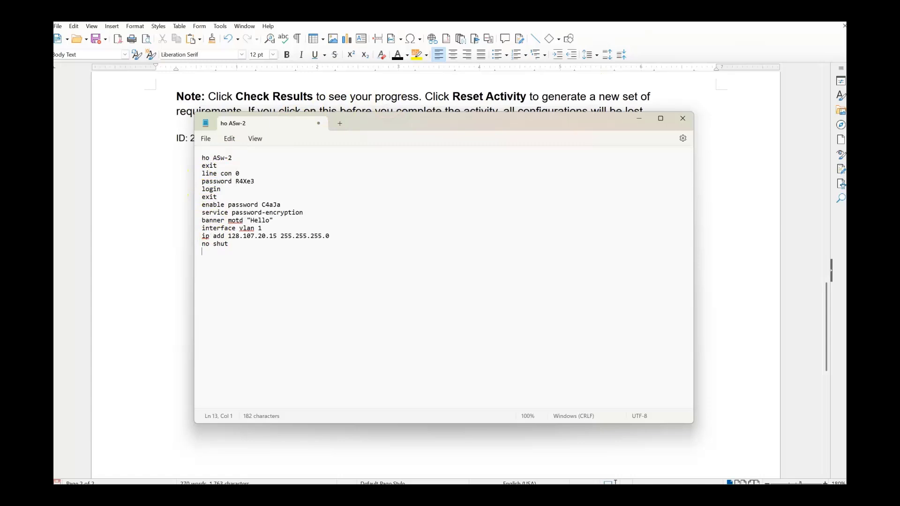
pyautogui.click(796, 14)
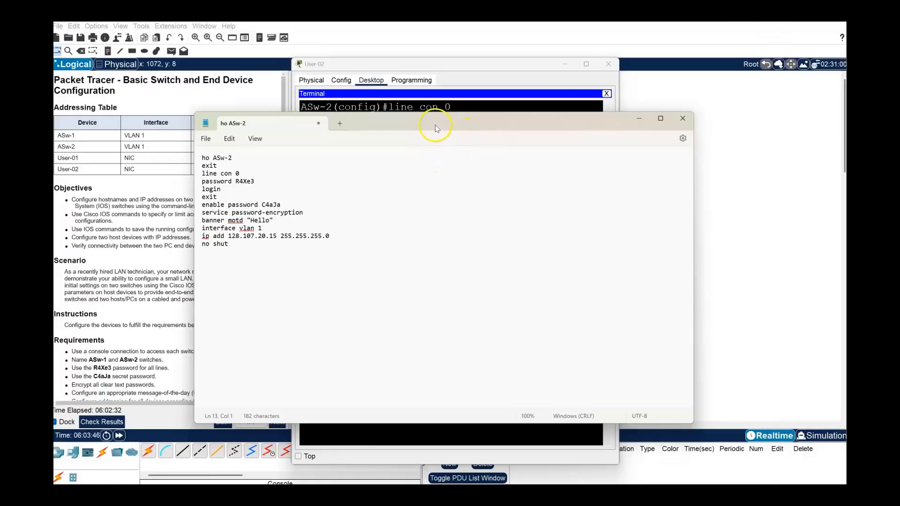
# Change the note's hostname to ASw-1 and the VLAN 1 address to 128.107.20.10.
pyautogui.moveTo(435, 125); pyautogui.dragTo(518, 108)
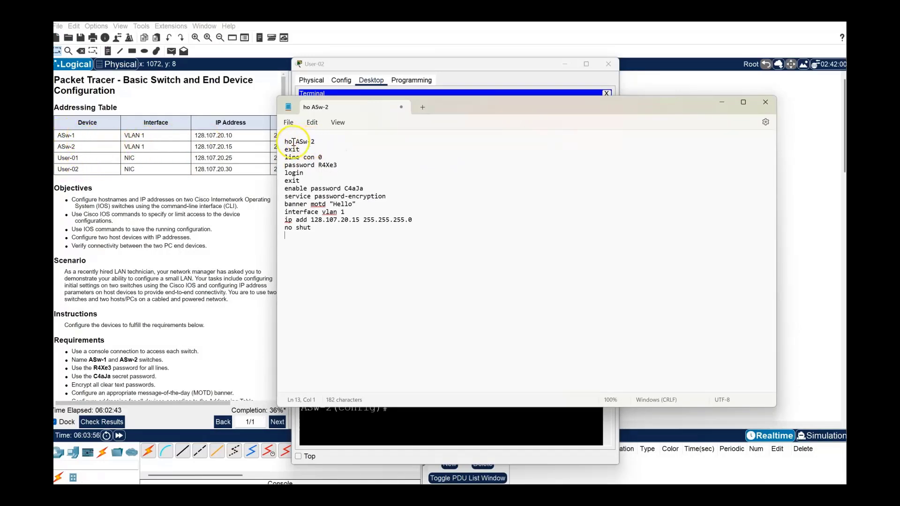
pyautogui.click(316, 142)
pyautogui.press('BackSpace')
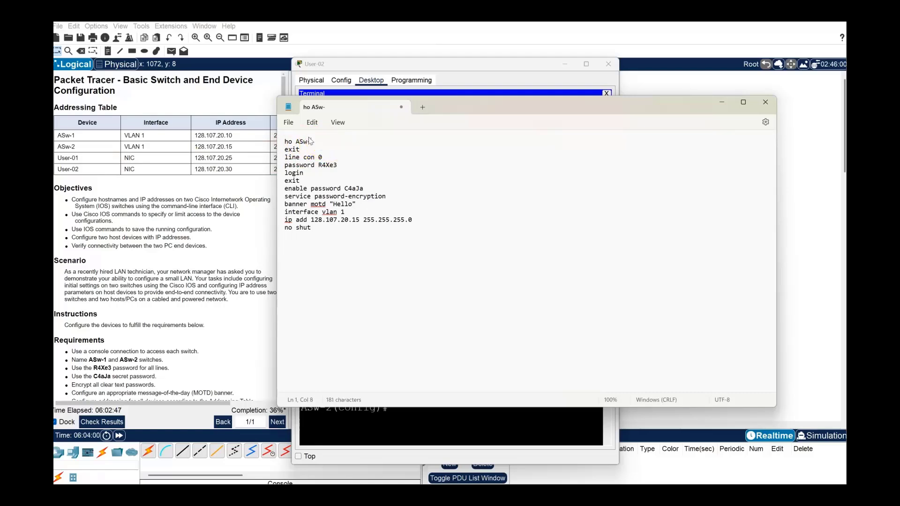
pyautogui.write('1')
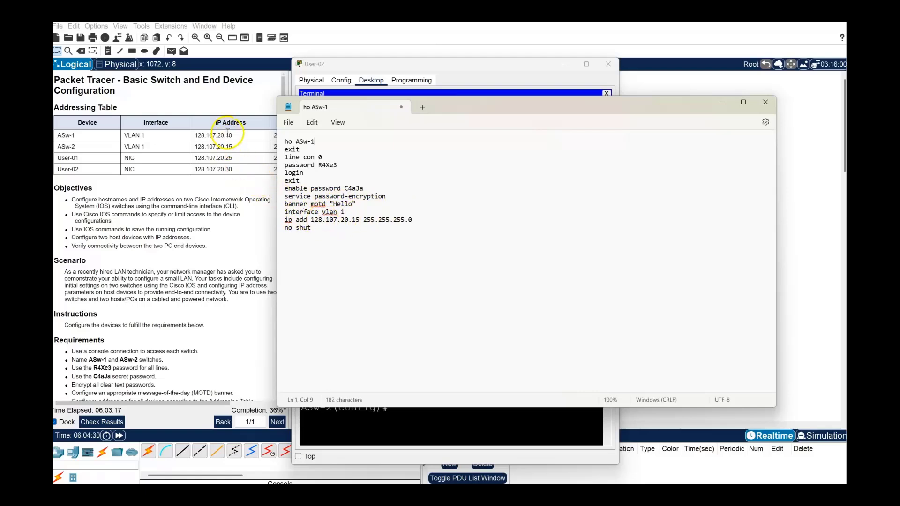
pyautogui.click(359, 219)
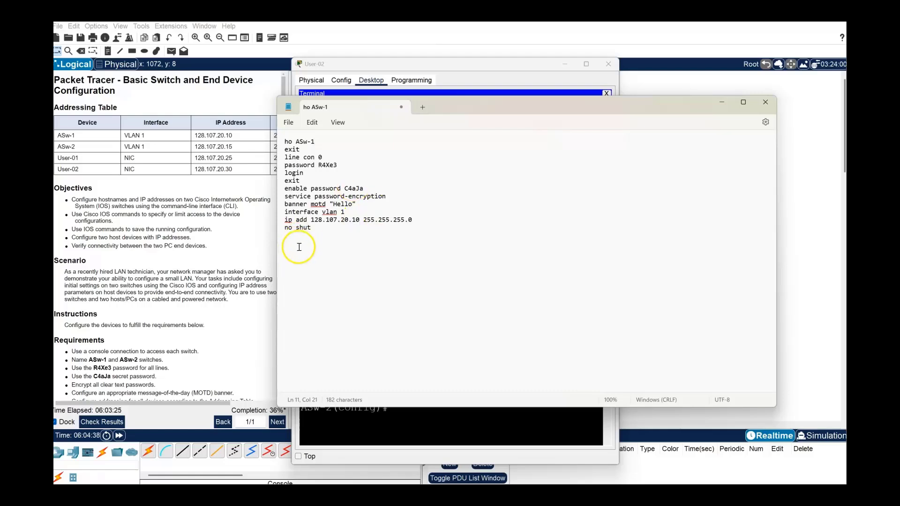
# Copy all the ASw-1 commands from the note and minimize Notepad.
pyautogui.moveTo(319, 229); pyautogui.dragTo(275, 143)
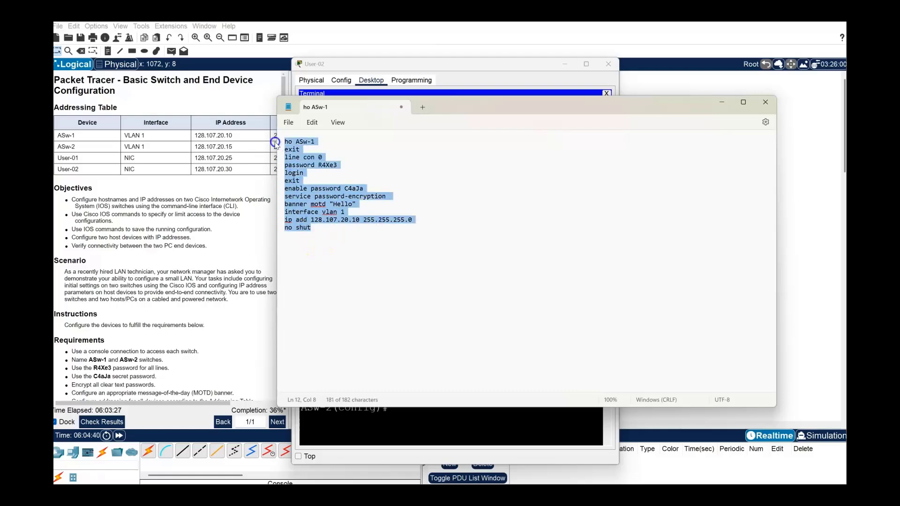
pyautogui.rightClick(293, 183)
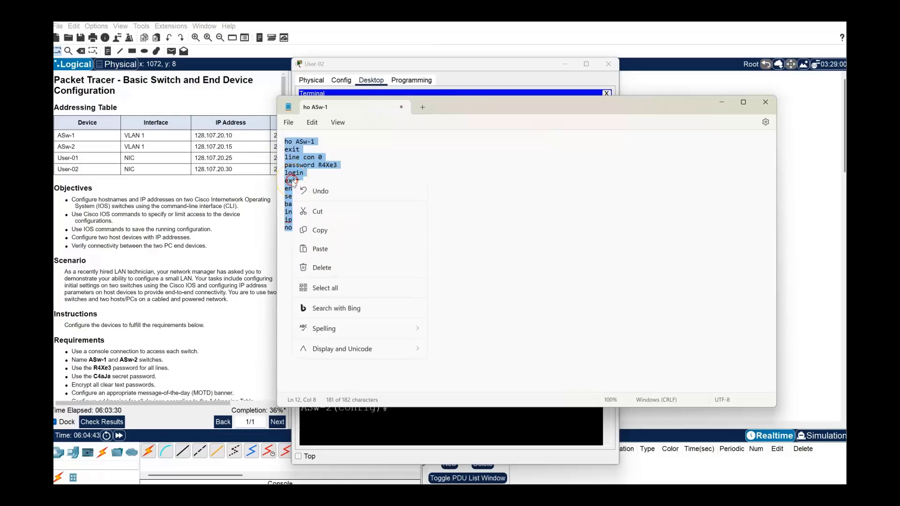
pyautogui.click(328, 231)
pyautogui.click(721, 101)
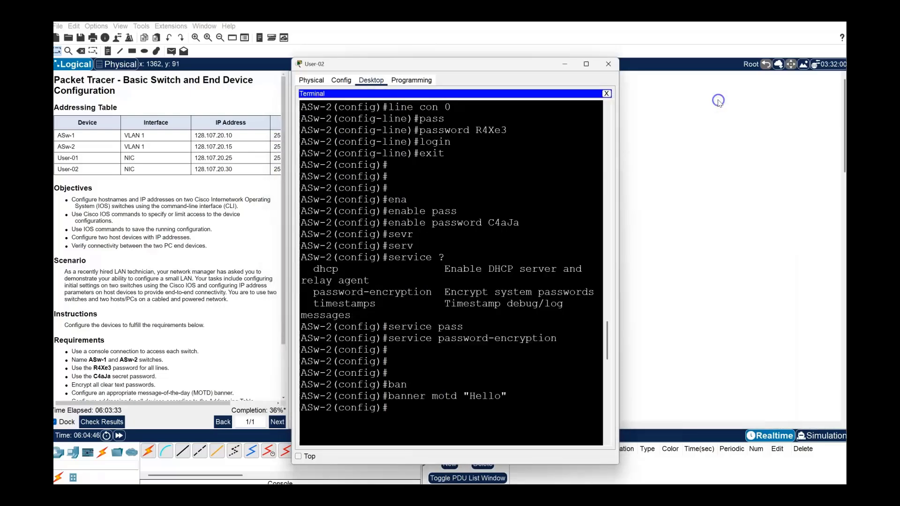
# Close User-02's terminal and connect User-01's console terminal with default settings.
pyautogui.click(609, 64)
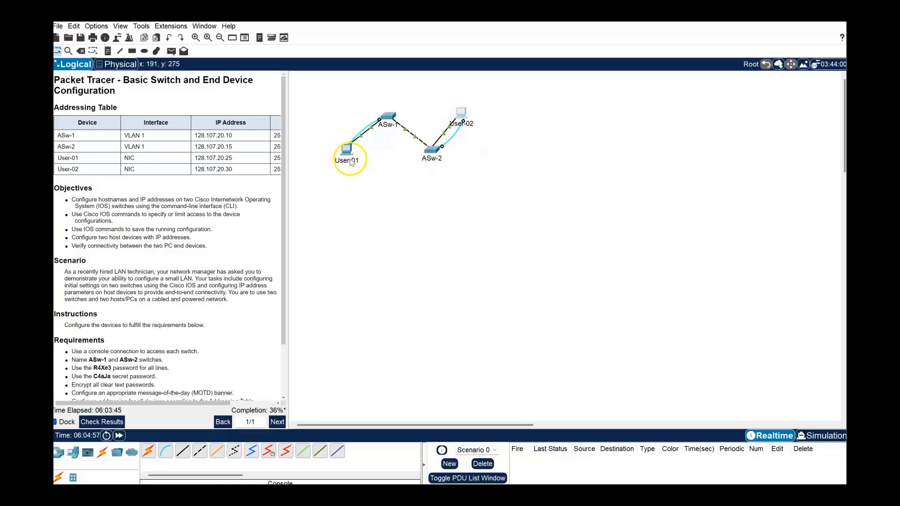
pyautogui.click(348, 155)
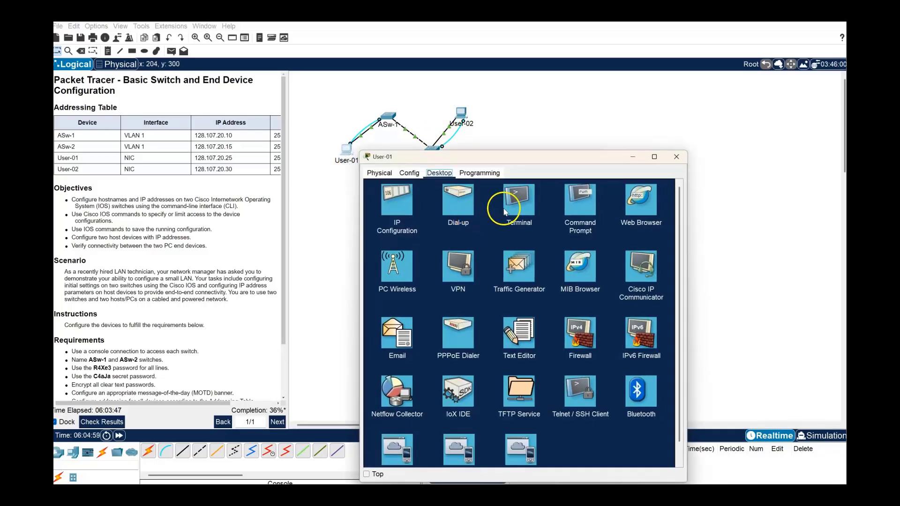
pyautogui.click(523, 209)
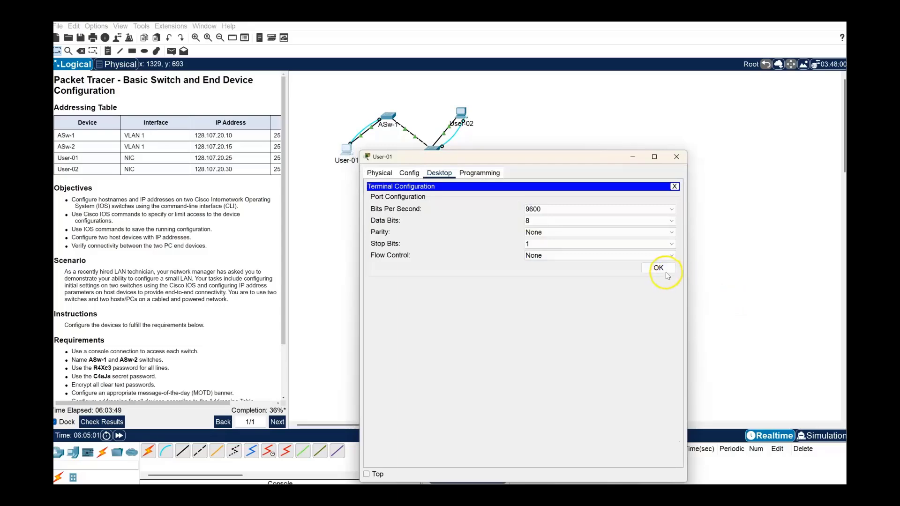
pyautogui.click(663, 269)
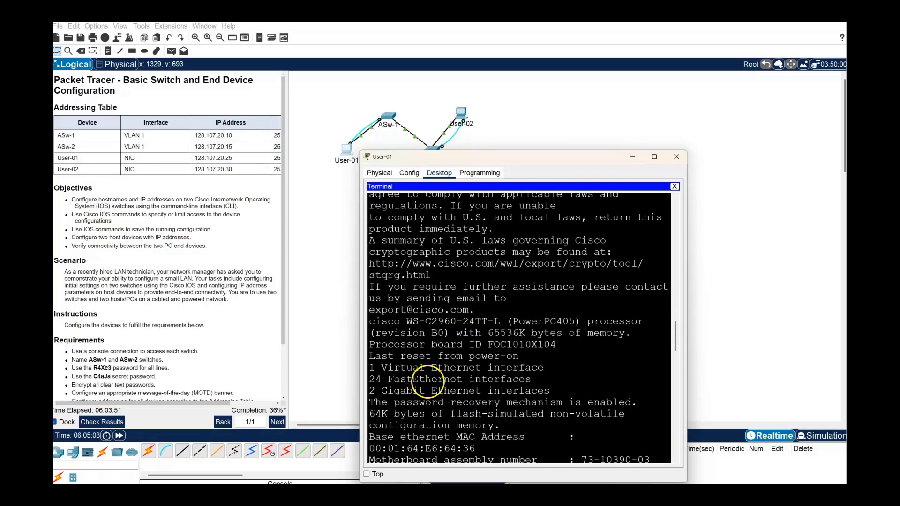
# Enter global configuration mode on the switch with en and conf t, then paste the ASw-1 commands.
pyautogui.press('Return')
pyautogui.write('en')
pyautogui.press('Return')
pyautogui.write('conf t')
pyautogui.press('Return')
pyautogui.write('ho R')
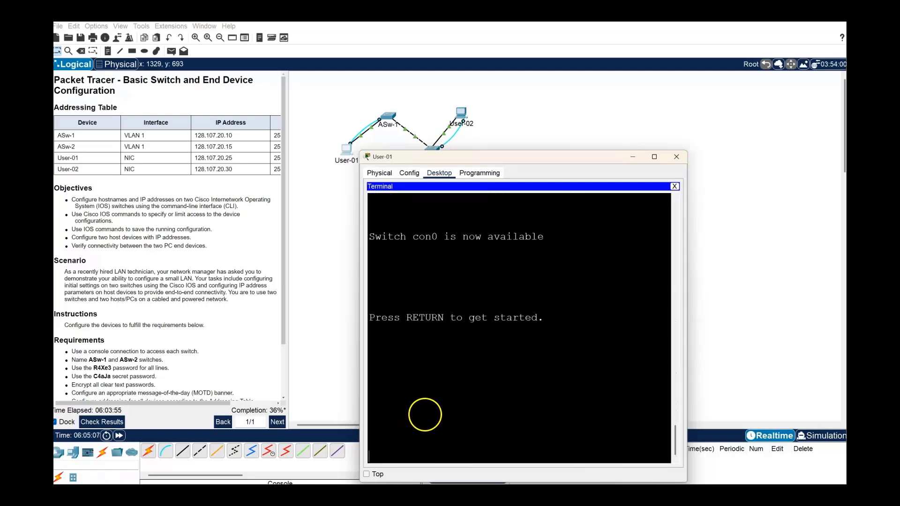
pyautogui.press('Return')
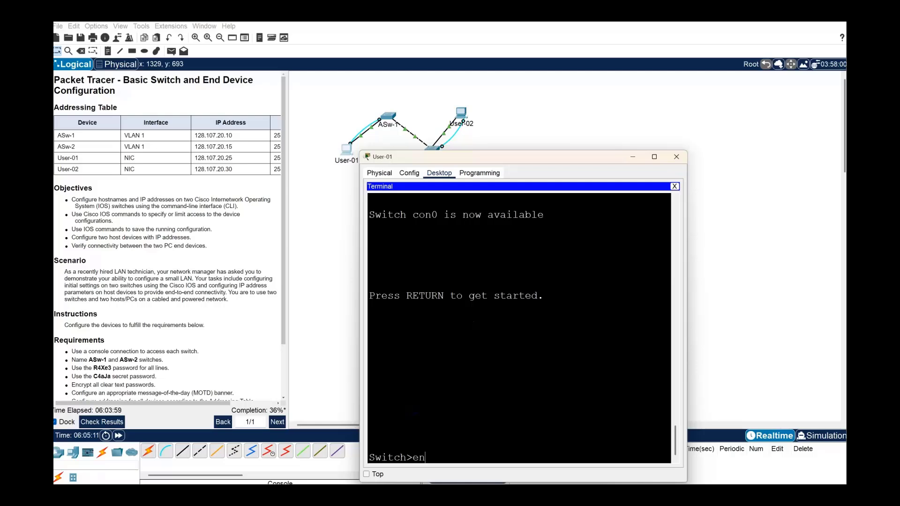
pyautogui.write('en')
pyautogui.press('Return')
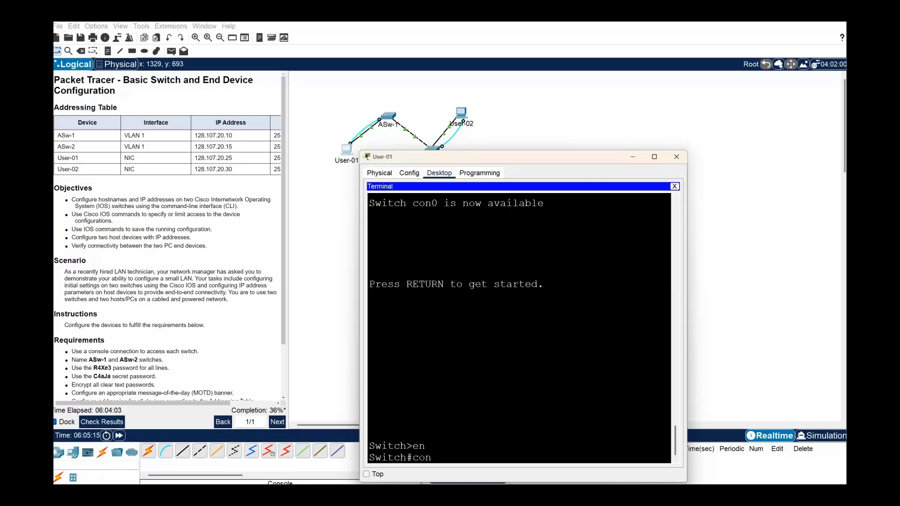
pyautogui.write('conf t')
pyautogui.press('Return')
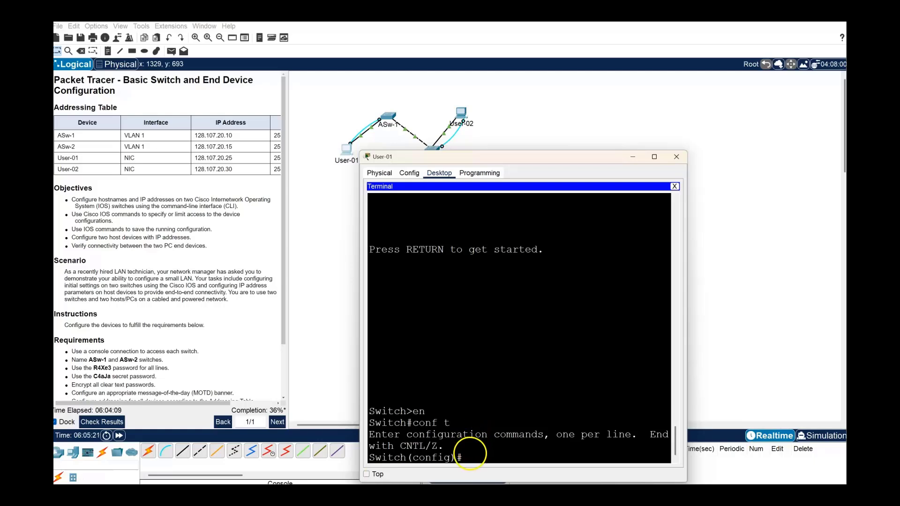
pyautogui.rightClick(471, 454)
pyautogui.click(491, 470)
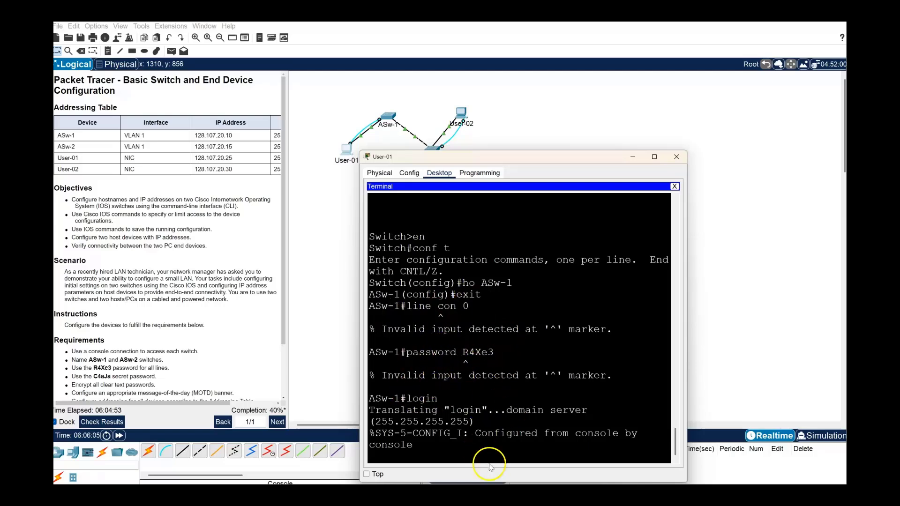
# Let the pasted commands rename the switch ASw-1, with line con 0 and password lines rejected.
pyautogui.moveTo(667, 495)
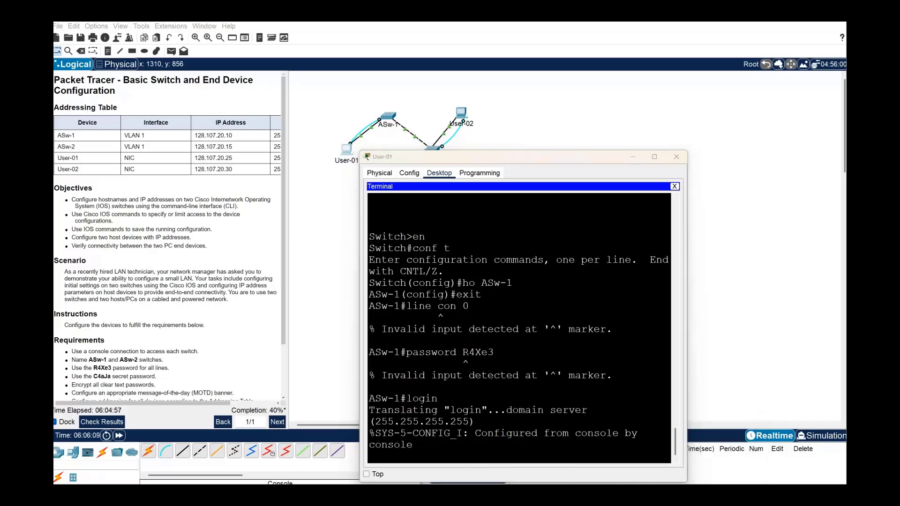
# Delete the two exit lines from the ASw-1 command list in Notepad.
pyautogui.moveTo(576, 492)
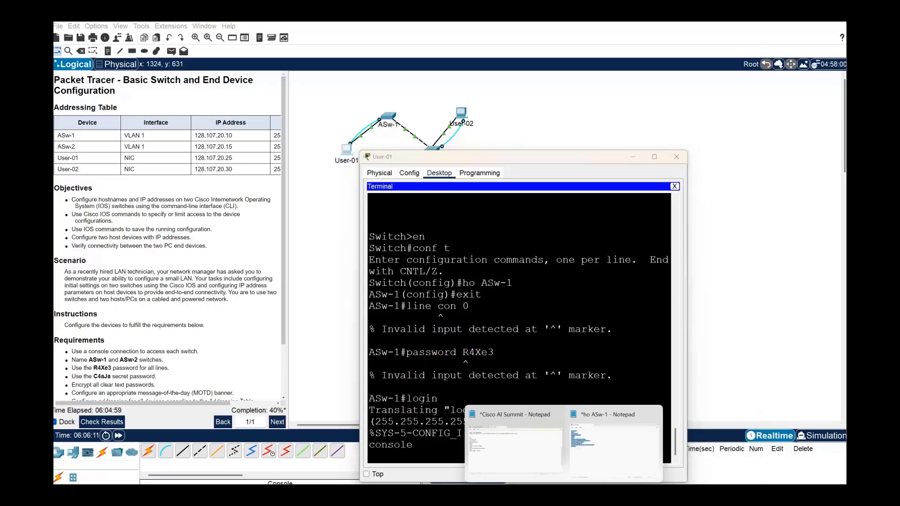
pyautogui.click(581, 438)
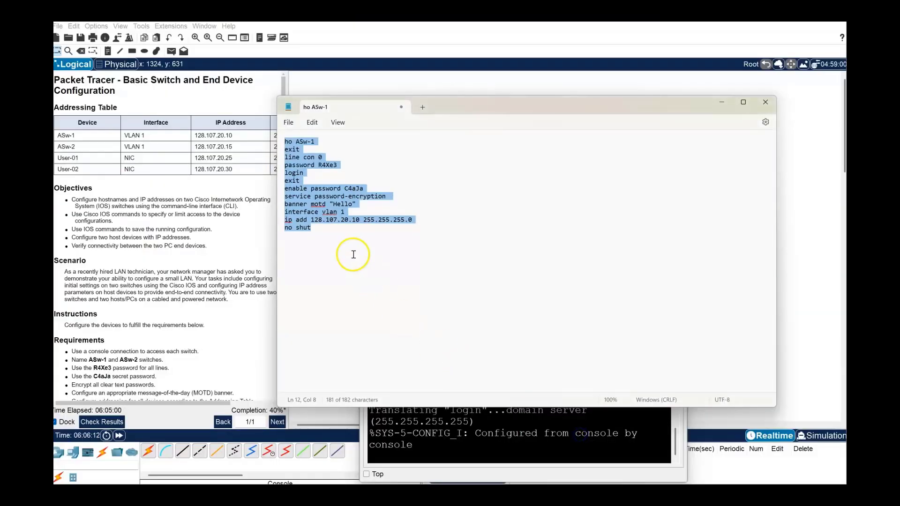
pyautogui.click(328, 173)
pyautogui.click(303, 149)
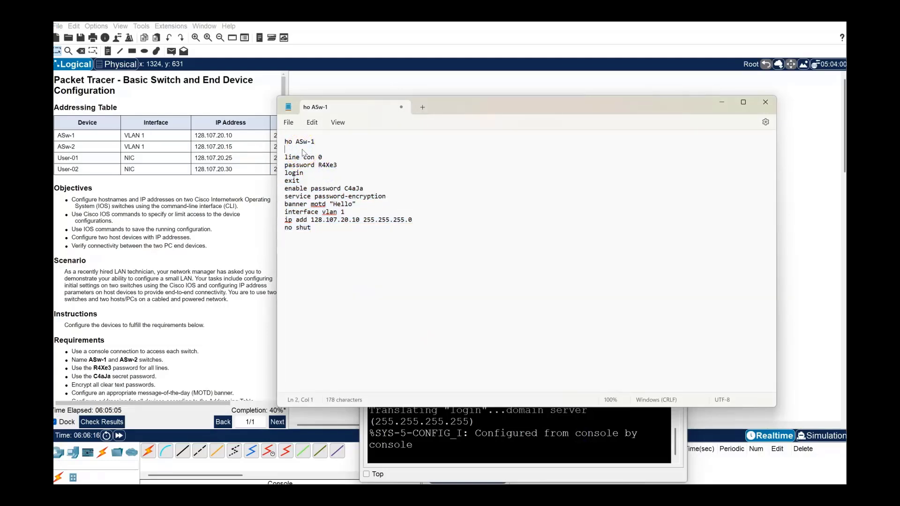
pyautogui.press('Delete')
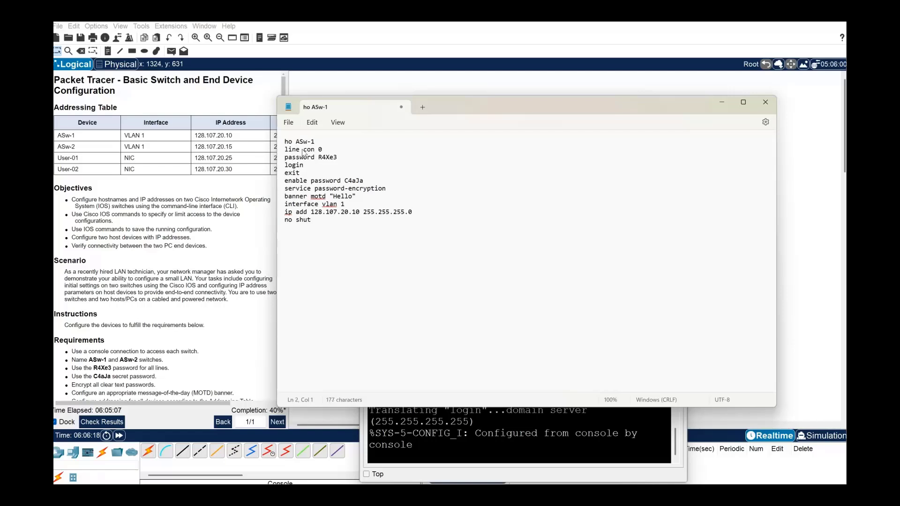
pyautogui.click(304, 175)
pyautogui.press('BackSpace')
pyautogui.press('BackSpace')
pyautogui.press('BackSpace')
pyautogui.press('BackSpace')
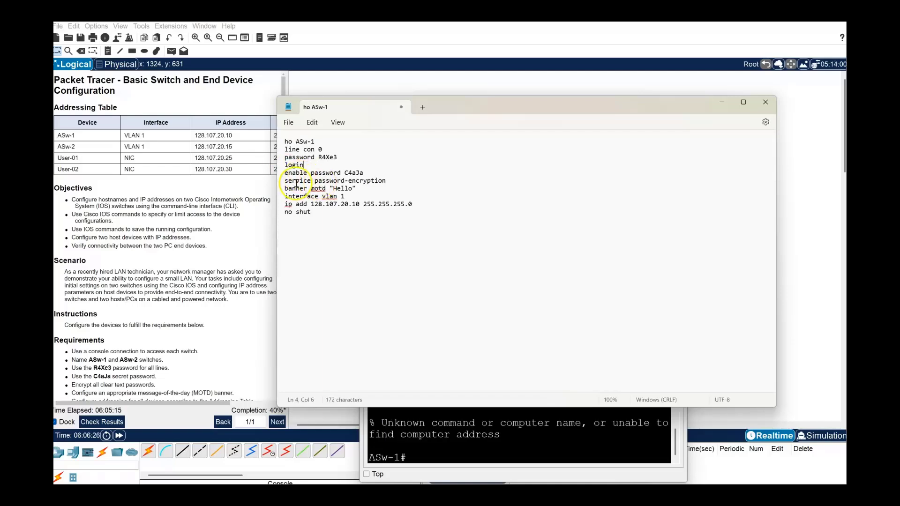
# Copy all ten remaining command lines and minimize Notepad.
pyautogui.moveTo(307, 225); pyautogui.dragTo(280, 147)
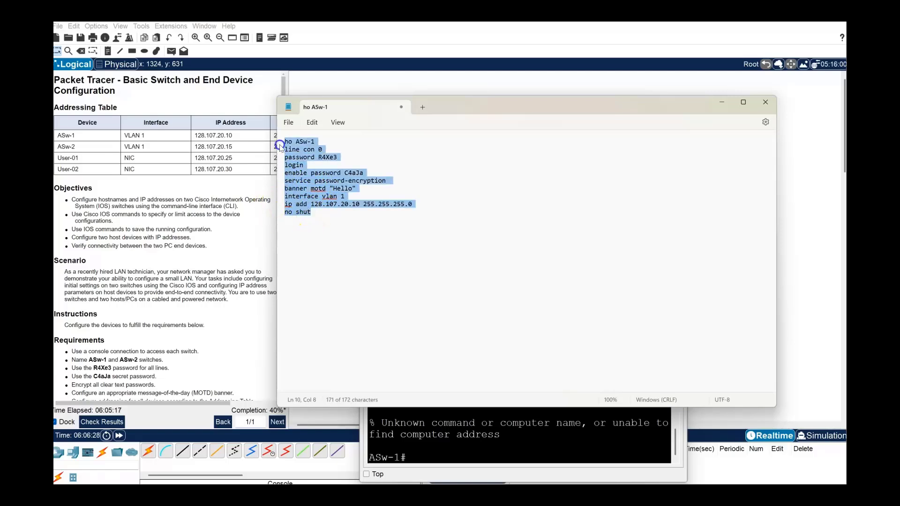
pyautogui.rightClick(301, 166)
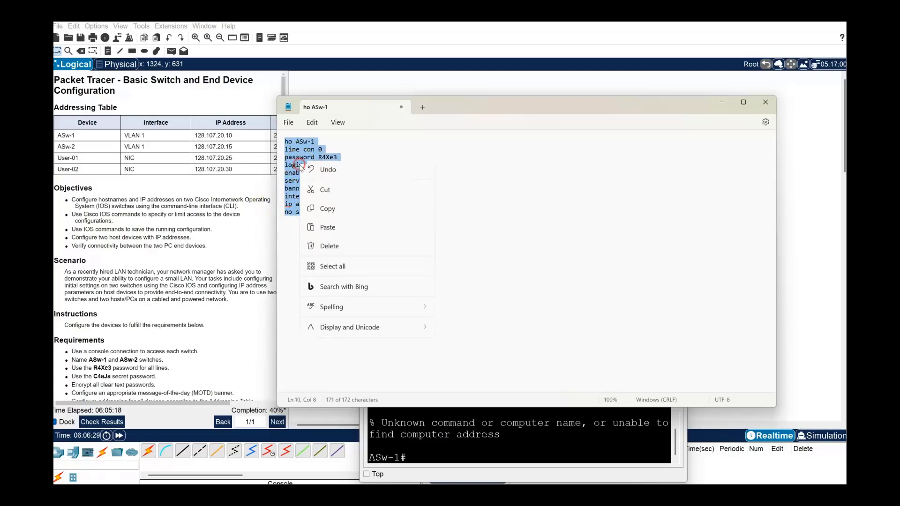
pyautogui.click(332, 208)
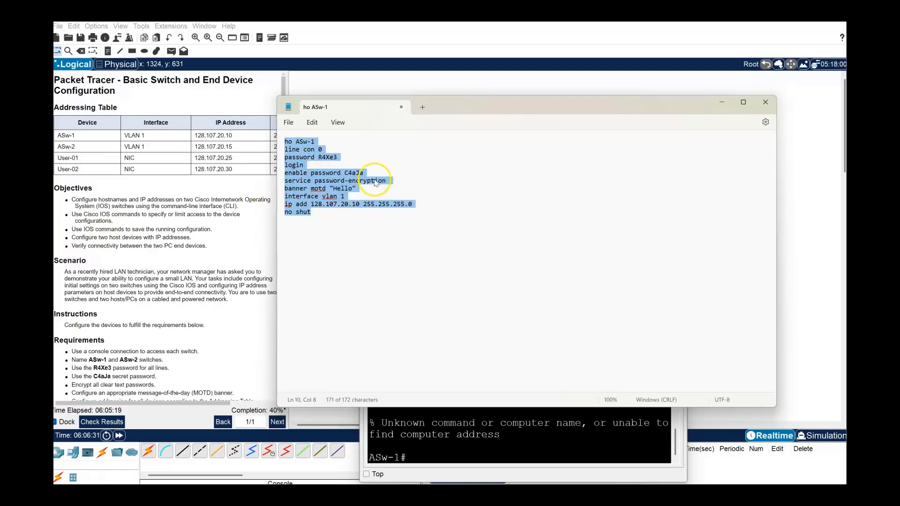
pyautogui.click(721, 102)
# Apply the ASw-1 passwords, encryption, Hello banner and VLAN 1 128.107.20.10, then exit the session.
pyautogui.click(415, 455)
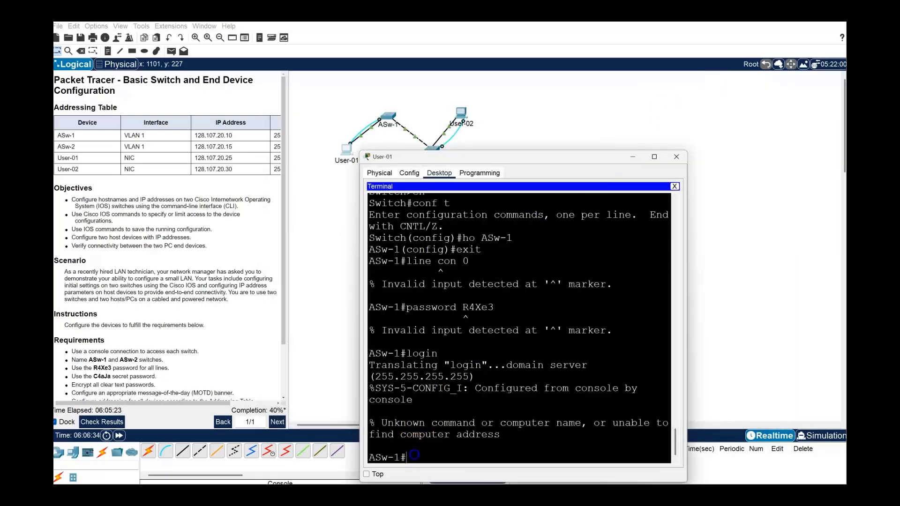
pyautogui.hotkey('ctrl', 'v')
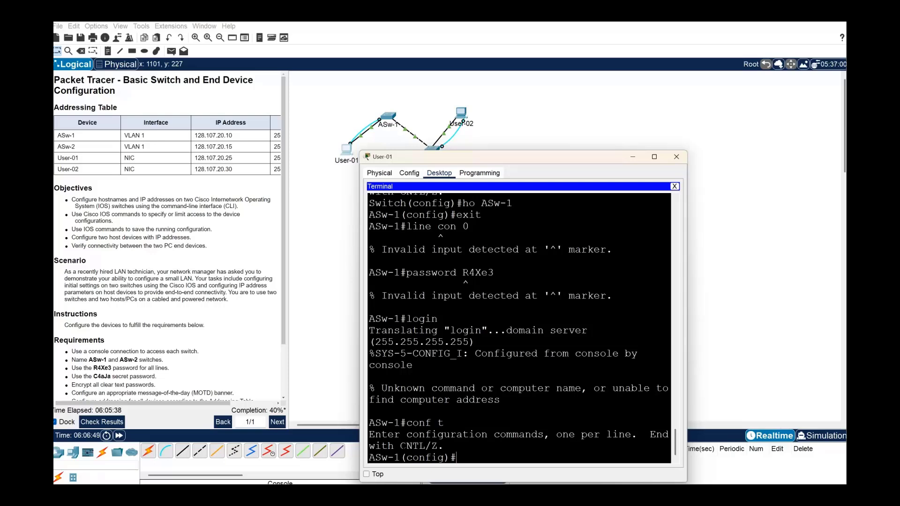
pyautogui.rightClick(463, 457)
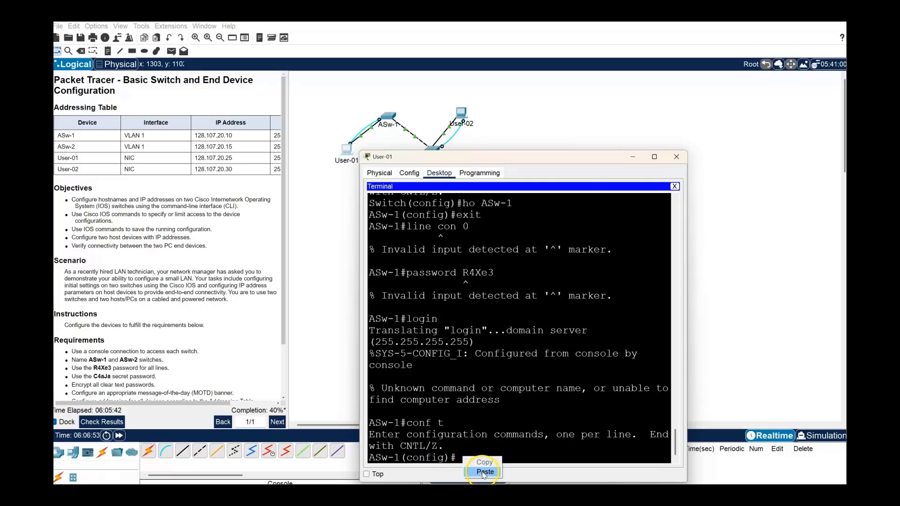
pyautogui.click(484, 472)
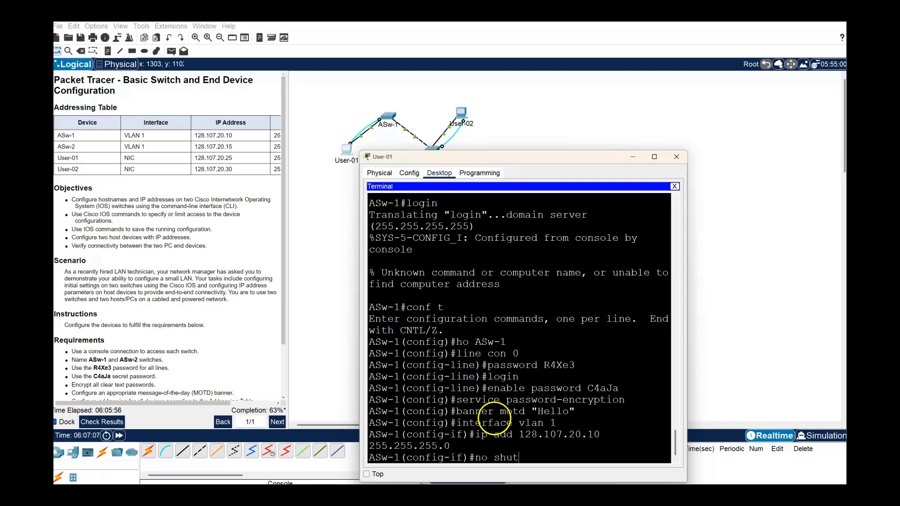
pyautogui.press('Return')
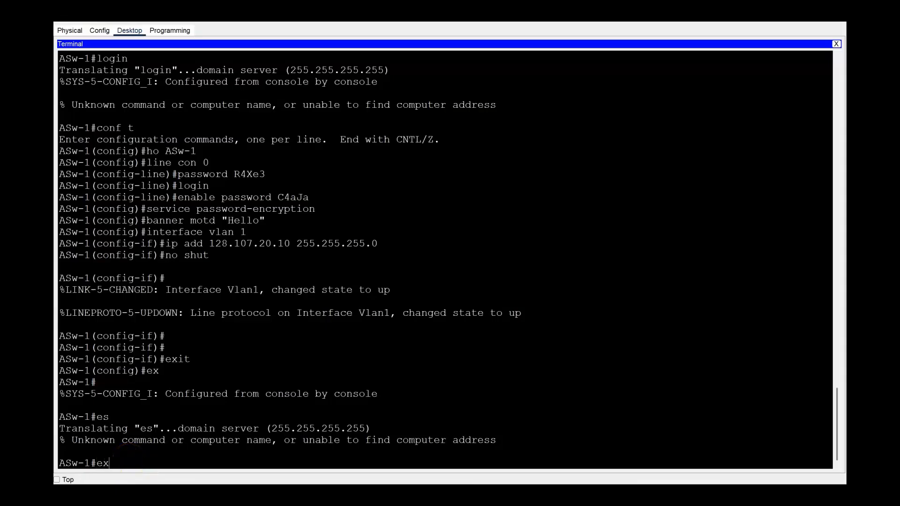
pyautogui.press('Return')
pyautogui.press('Return')
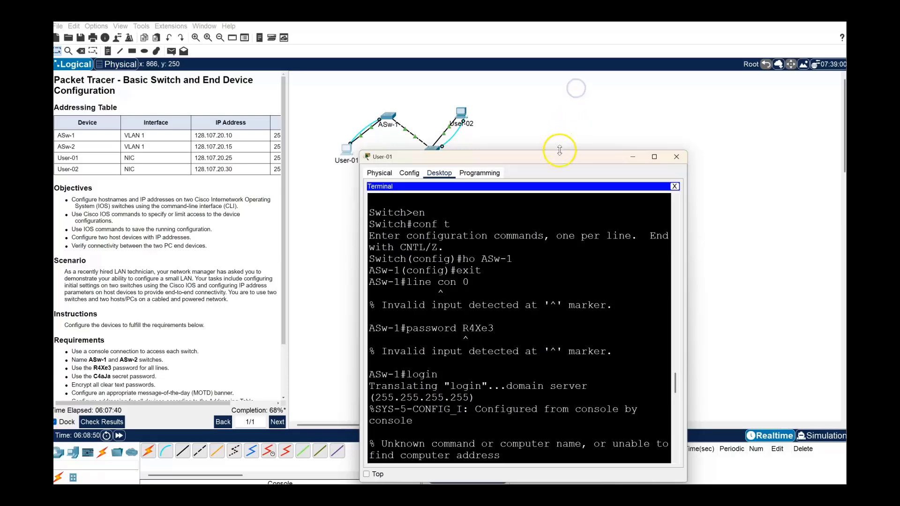
# Log back into ASw-1 with the console and enable passwords and run show run.
pyautogui.moveTo(560, 157); pyautogui.dragTo(567, 52)
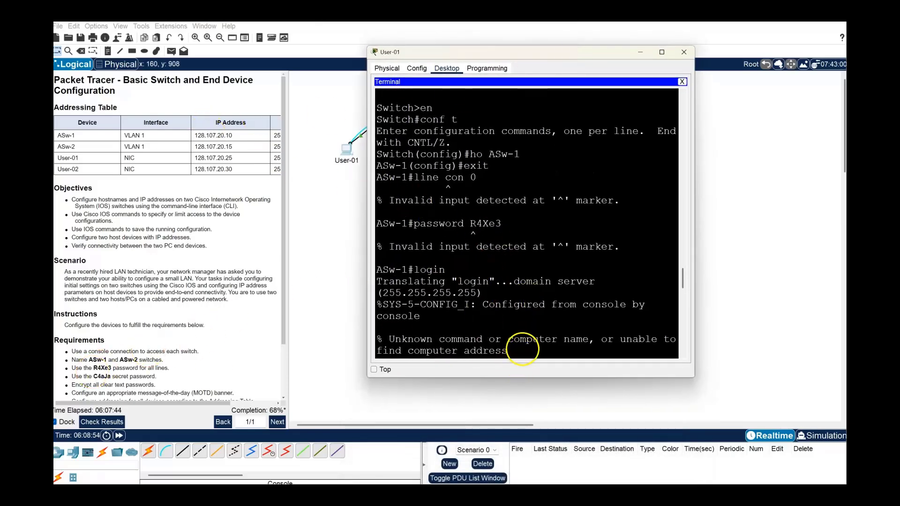
pyautogui.hotkey('ctrl', 'v')
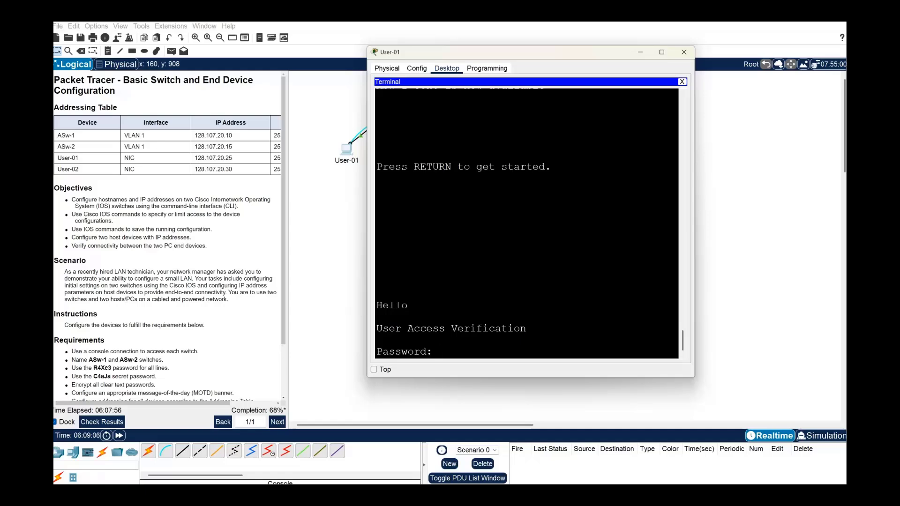
pyautogui.press('Return')
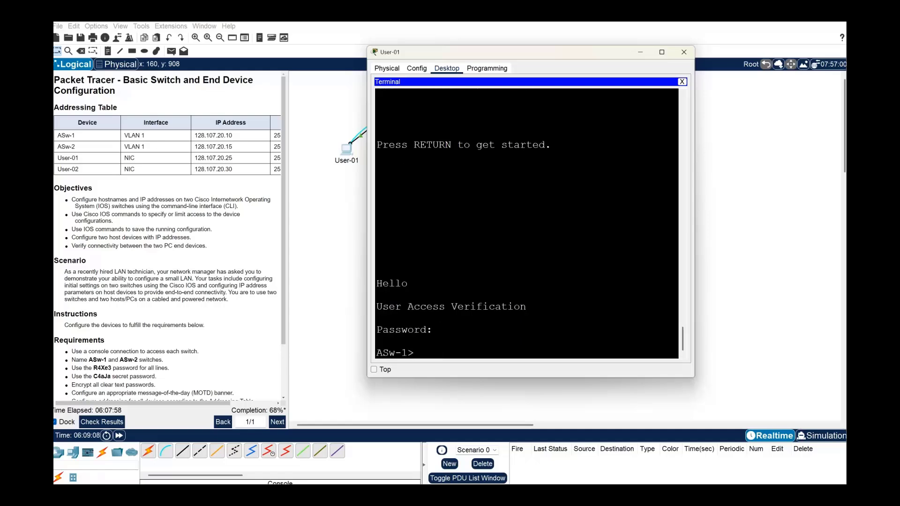
pyautogui.write('en')
pyautogui.press('Return')
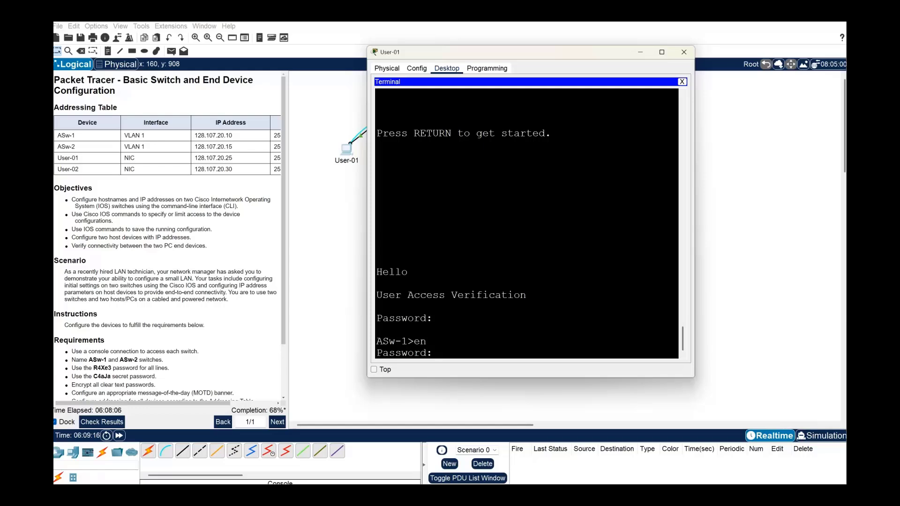
pyautogui.press('Return')
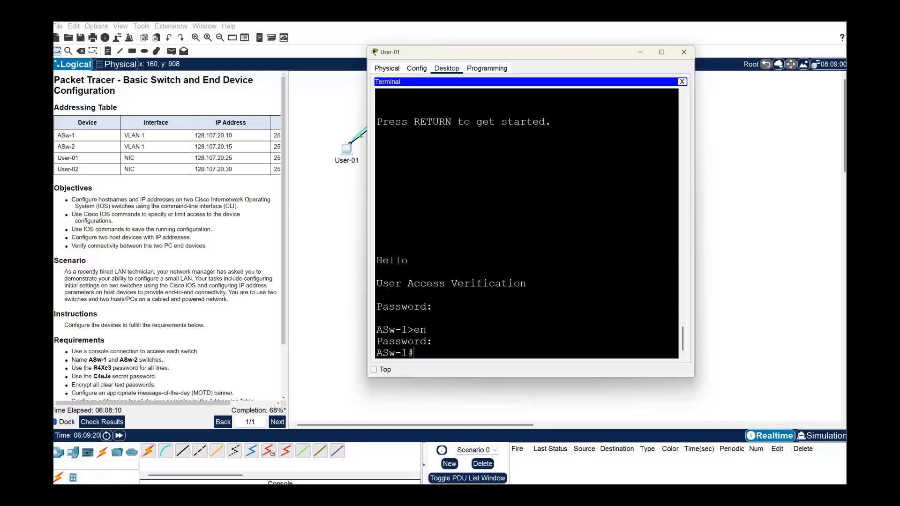
pyautogui.write('show run')
pyautogui.press('Return')
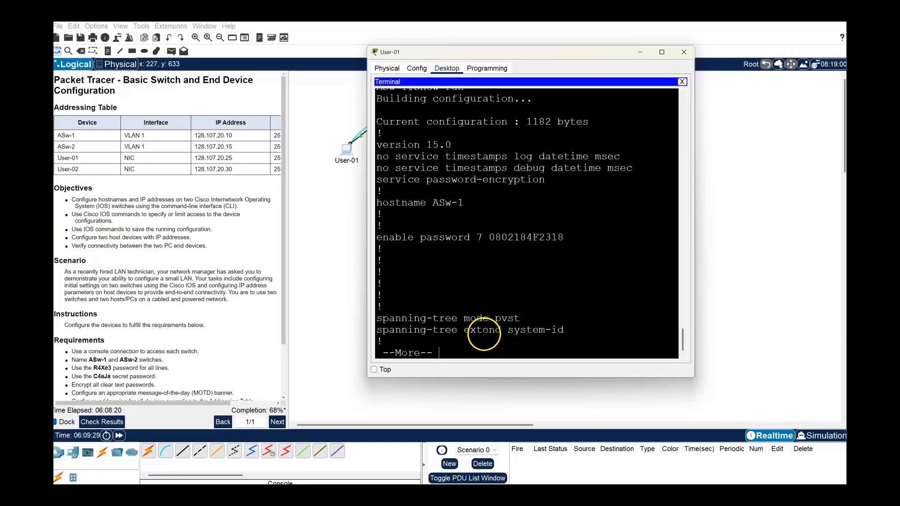
# Page through the ASw-1 running configuration to its end and type copy run startup.
pyautogui.press('Return')
pyautogui.press('Return')
pyautogui.press('Return')
pyautogui.press('Return')
pyautogui.press('Return')
pyautogui.press('Return')
pyautogui.press('Return')
pyautogui.press('Return')
pyautogui.press('Return')
pyautogui.press('Return')
pyautogui.press('Return')
pyautogui.press('Return')
pyautogui.press('Return')
pyautogui.press('Return')
pyautogui.press('Return')
pyautogui.press('Return')
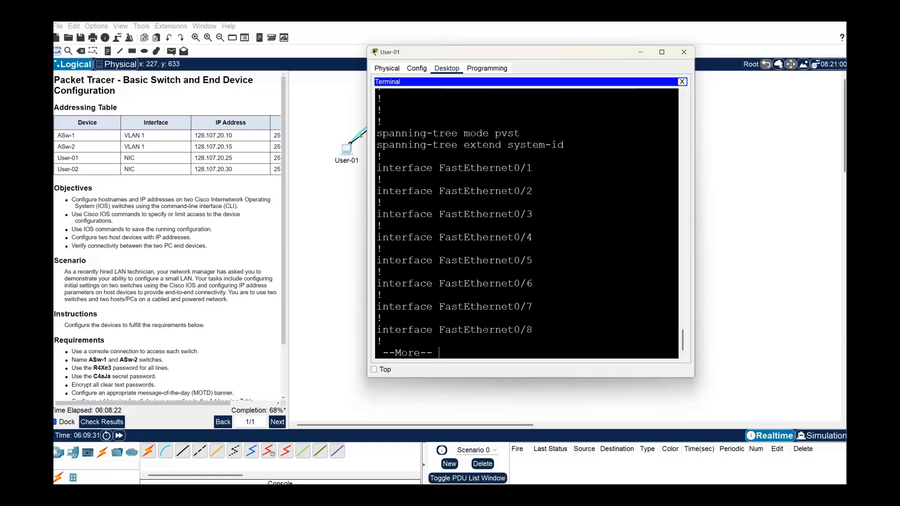
pyautogui.press('Return')
pyautogui.press('Return')
pyautogui.press('Return')
pyautogui.press('Return')
pyautogui.press('Return')
pyautogui.press('Return')
pyautogui.press('Return')
pyautogui.press('Return')
pyautogui.press('Return')
pyautogui.press('Return')
pyautogui.press('Return')
pyautogui.press('Return')
pyautogui.press('Return')
pyautogui.press('Return')
pyautogui.press('Return')
pyautogui.press('Return')
pyautogui.press('Return')
pyautogui.press('Return')
pyautogui.press('Return')
pyautogui.press('Return')
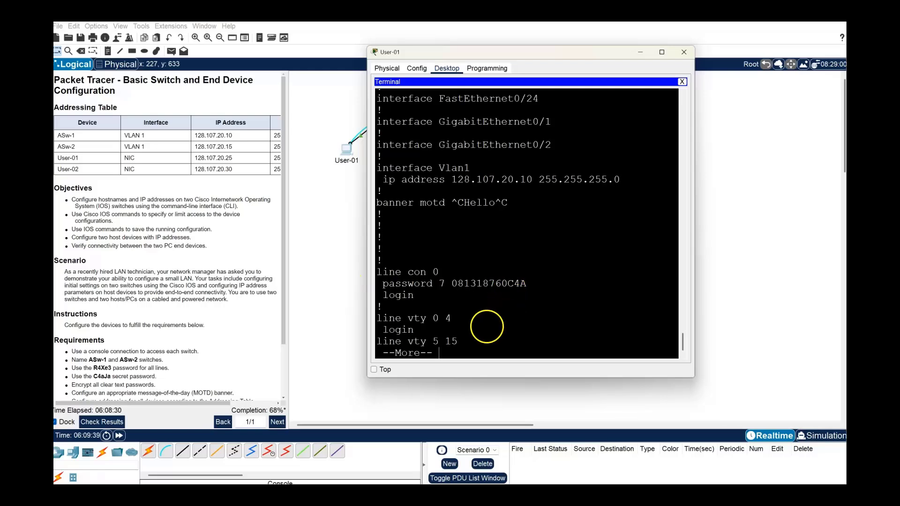
pyautogui.press('Return')
pyautogui.press('Return')
pyautogui.press('Return')
pyautogui.press('Return')
pyautogui.press('Return')
pyautogui.press('Return')
pyautogui.press('Return')
pyautogui.press('Return')
pyautogui.press('Return')
pyautogui.press('Return')
pyautogui.press('Return')
pyautogui.press('Return')
pyautogui.press('Return')
pyautogui.press('Return')
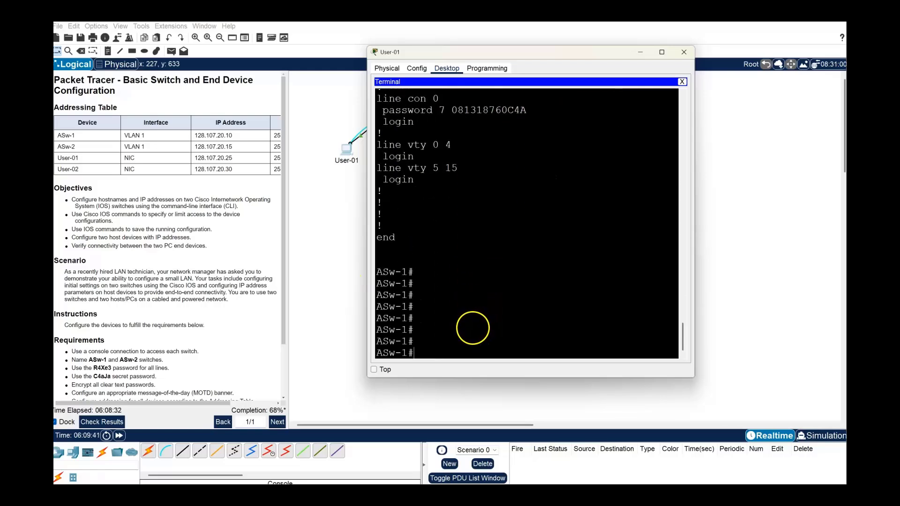
pyautogui.press('Return')
pyautogui.press('Return')
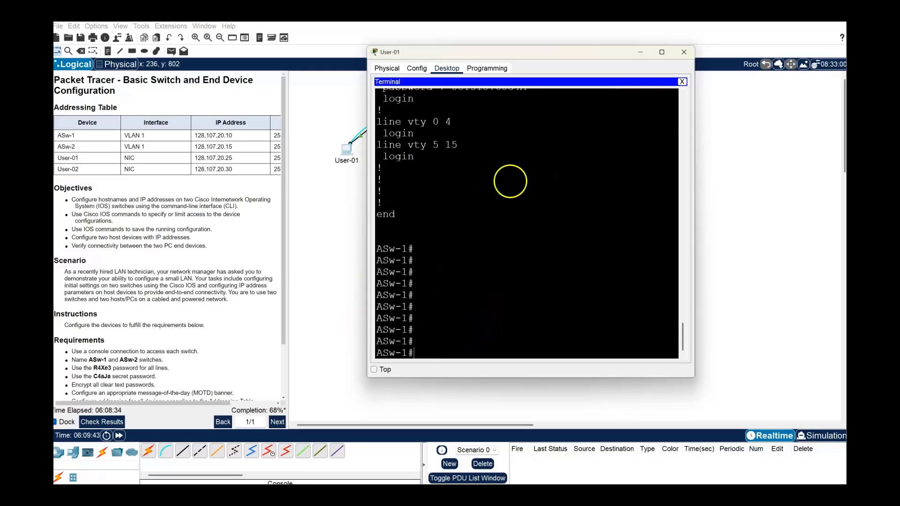
pyautogui.write('copy ')
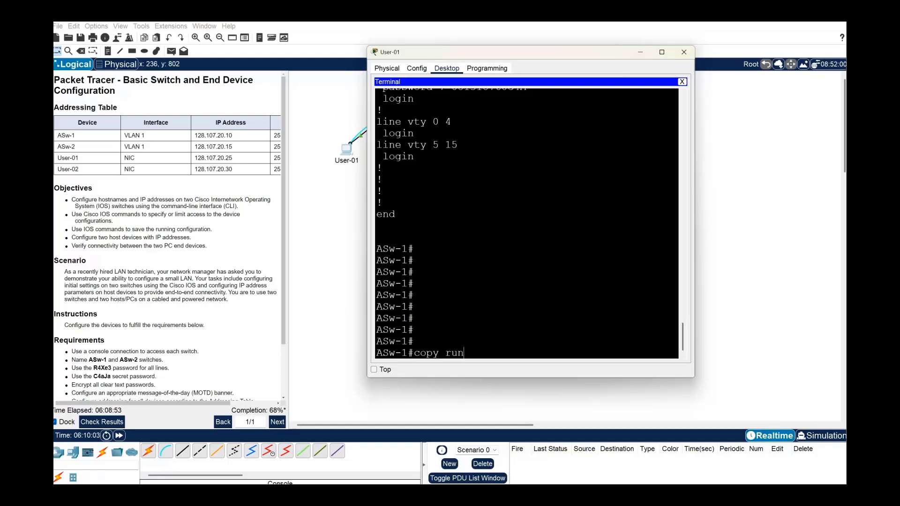
pyautogui.write('run')
pyautogui.write('startup')
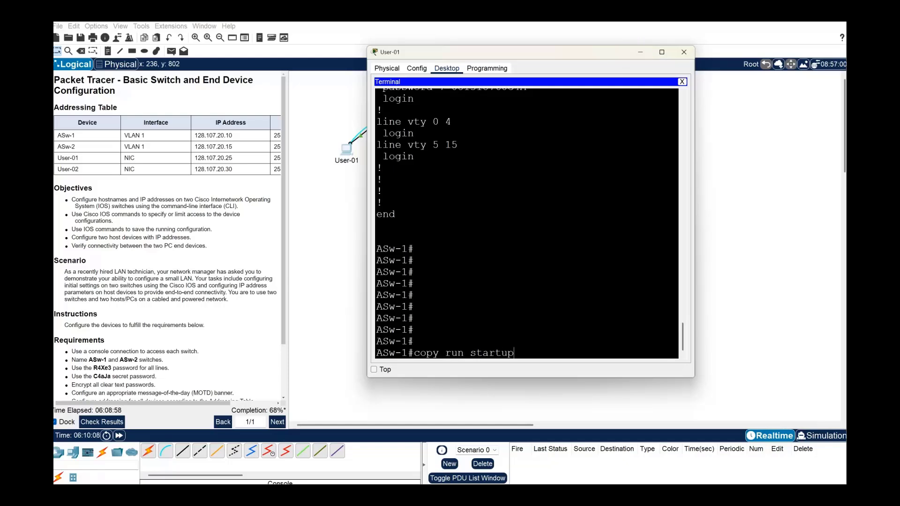